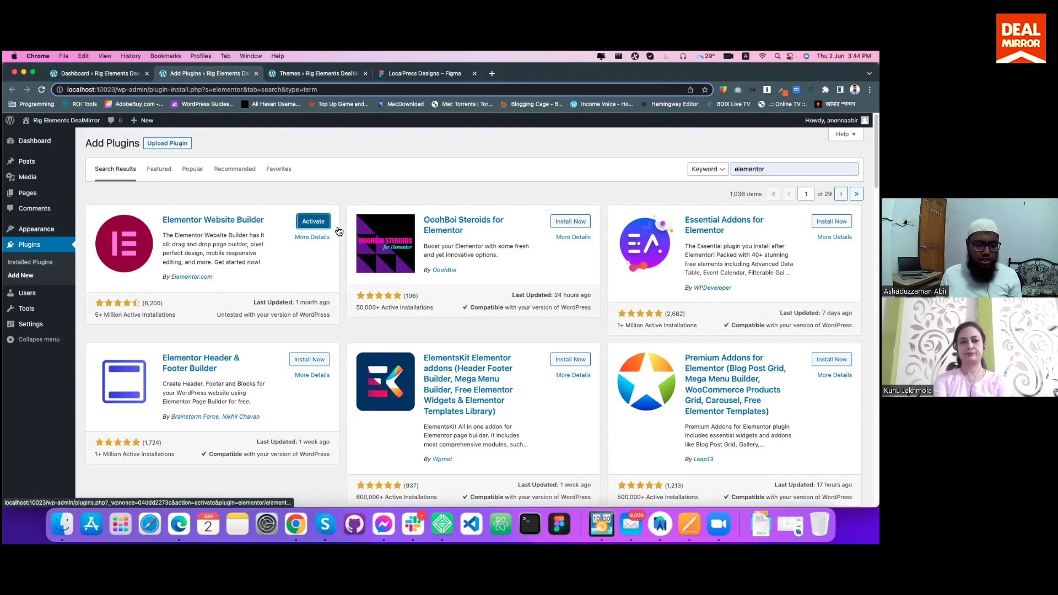
Activate the Elementor Website Builder plugin, leave its setup wizard and return to the WordPress dashboard.
left_click(320, 223)
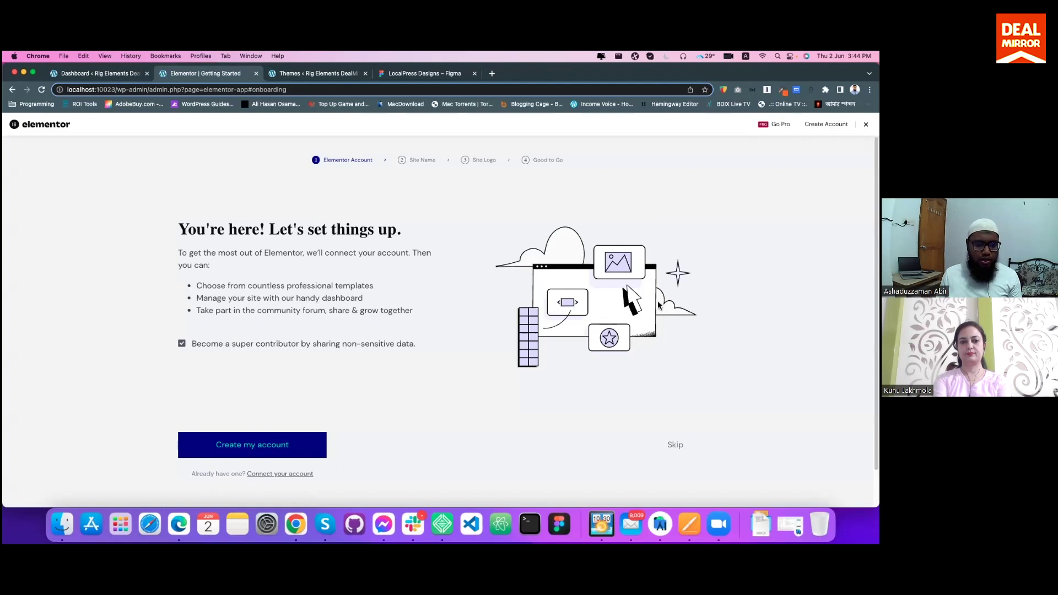
left_click(677, 448)
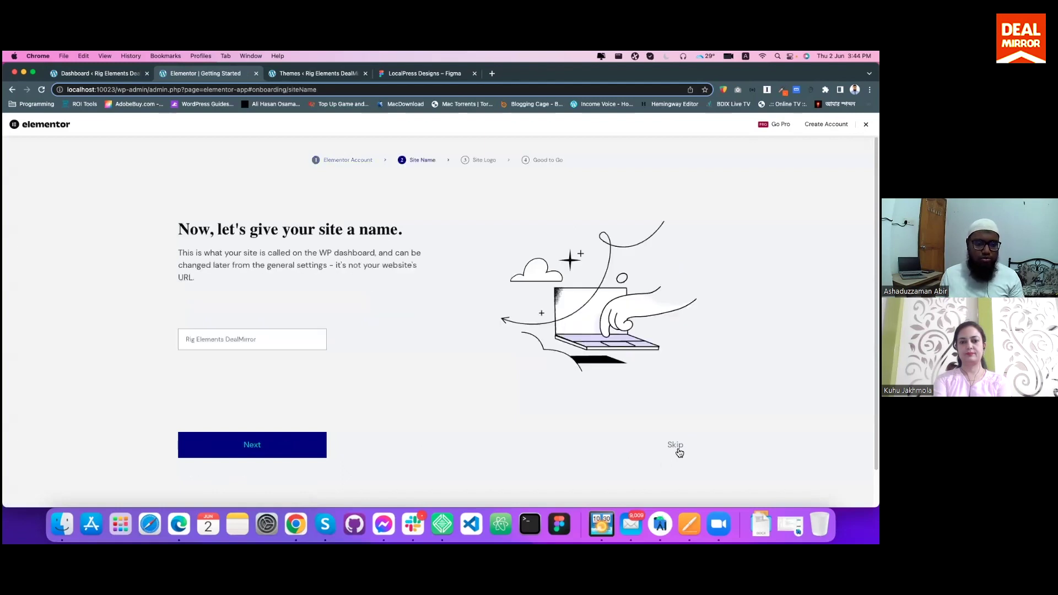
left_click(159, 91)
left_click(363, 87)
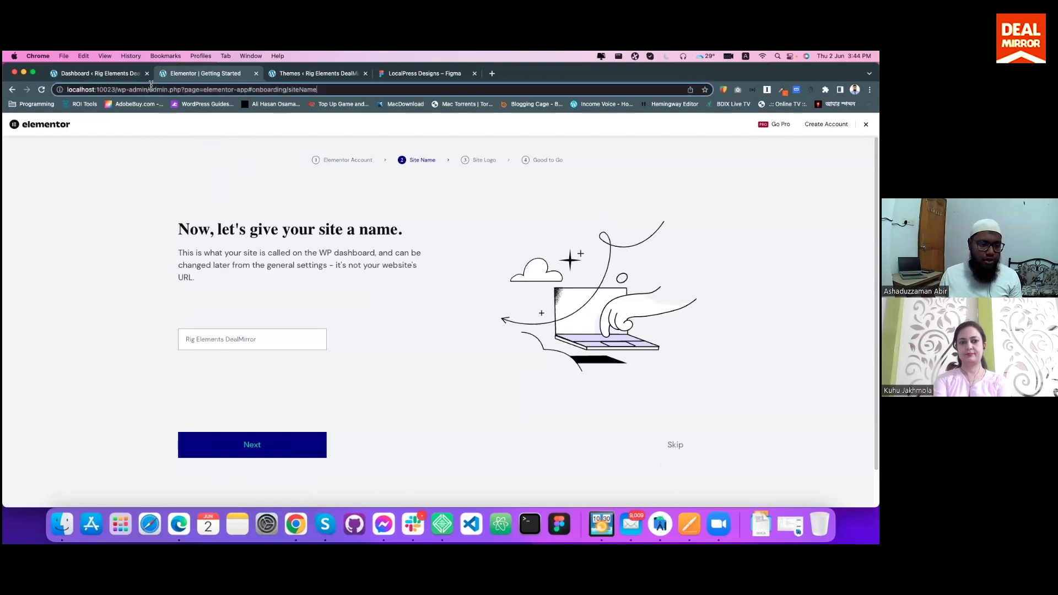
left_click_drag(153, 90, 313, 90)
type("e")
key("Return")
mouse_move(58, 121)
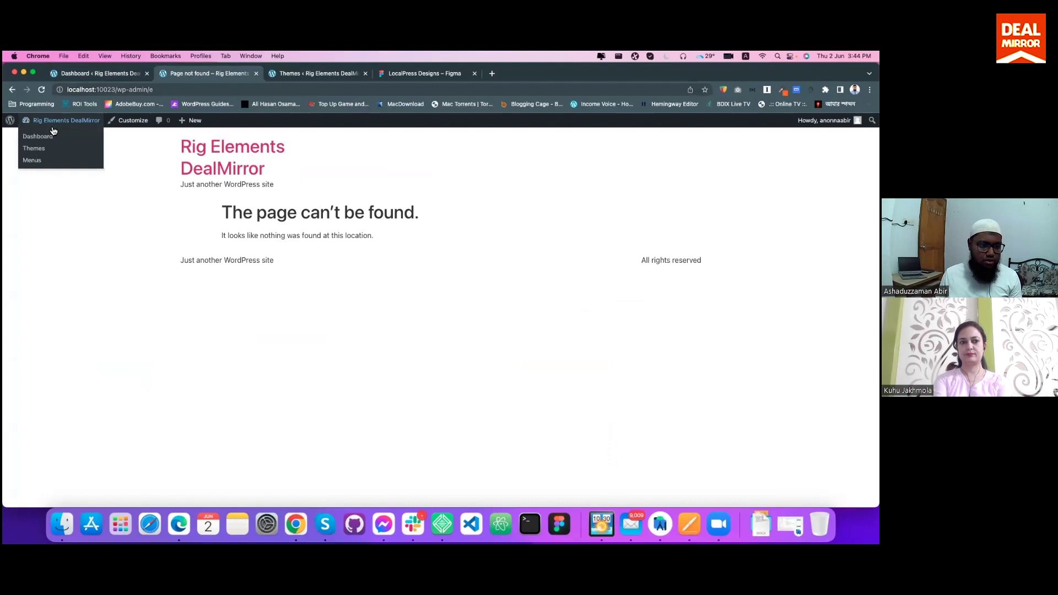
left_click(60, 139)
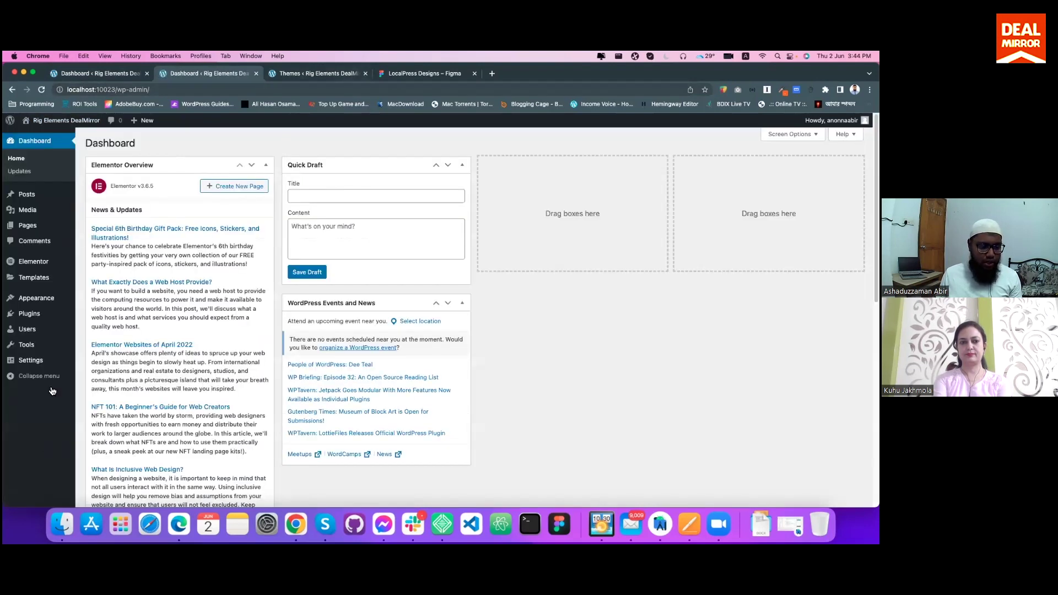
Upload the plugin file rig-elements.zip, install it and activate it.
mouse_move(31, 314)
left_click(102, 329)
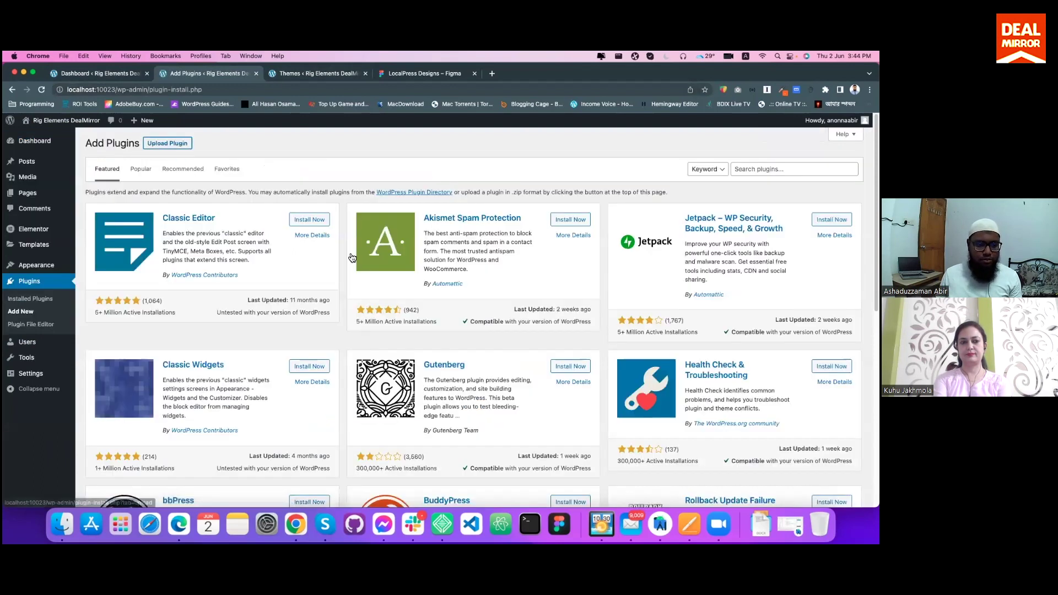
left_click(167, 144)
left_click(418, 228)
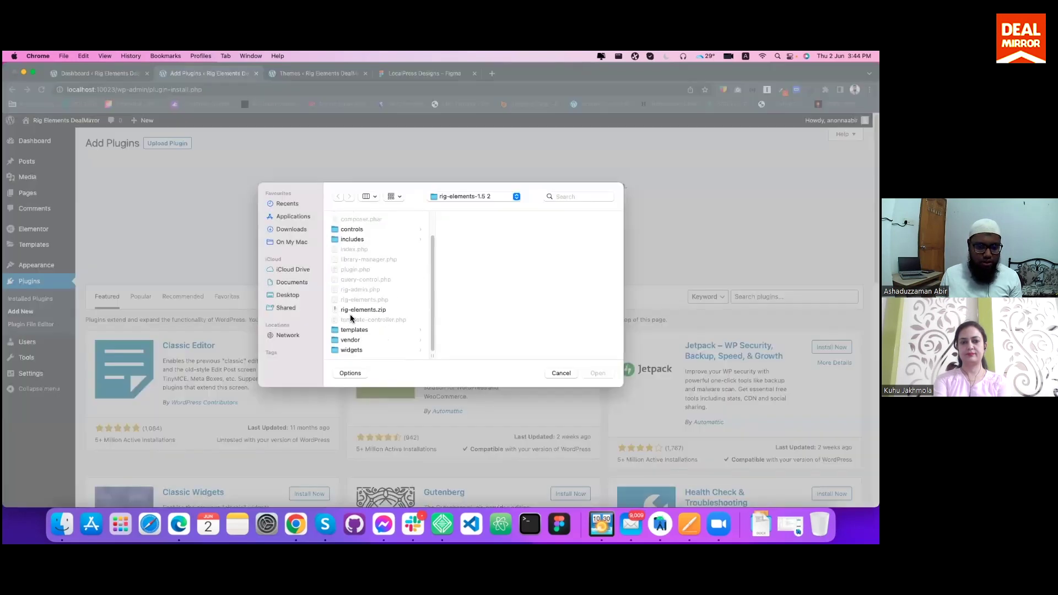
left_click(361, 309)
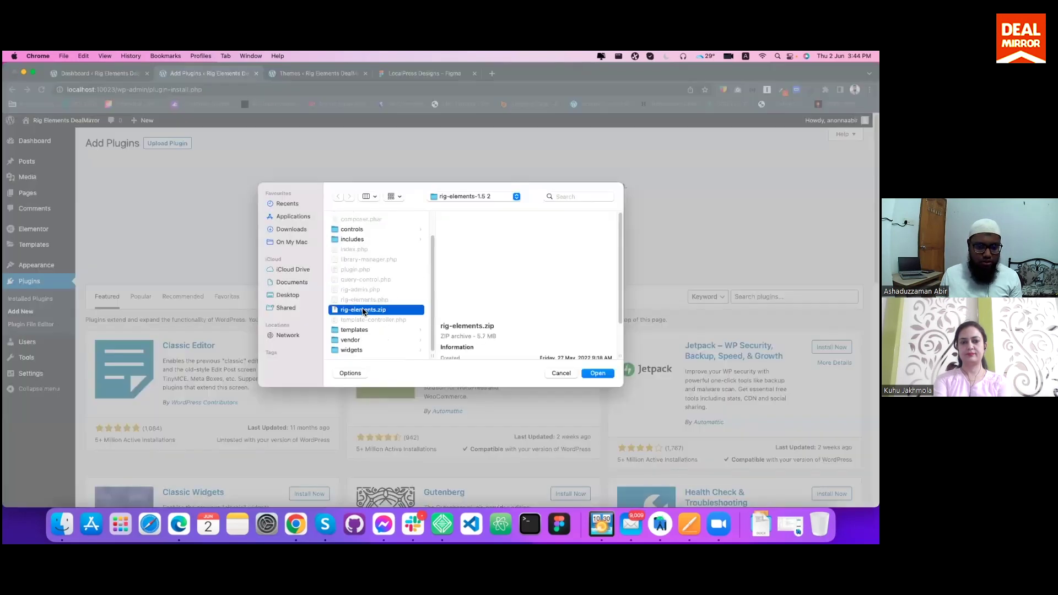
left_click(598, 373)
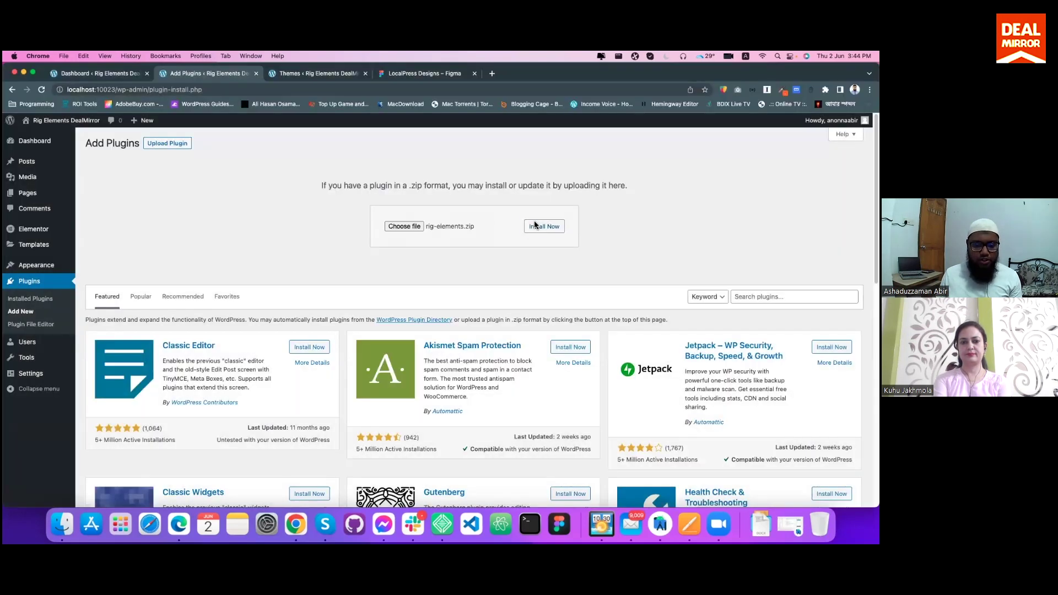
left_click(534, 221)
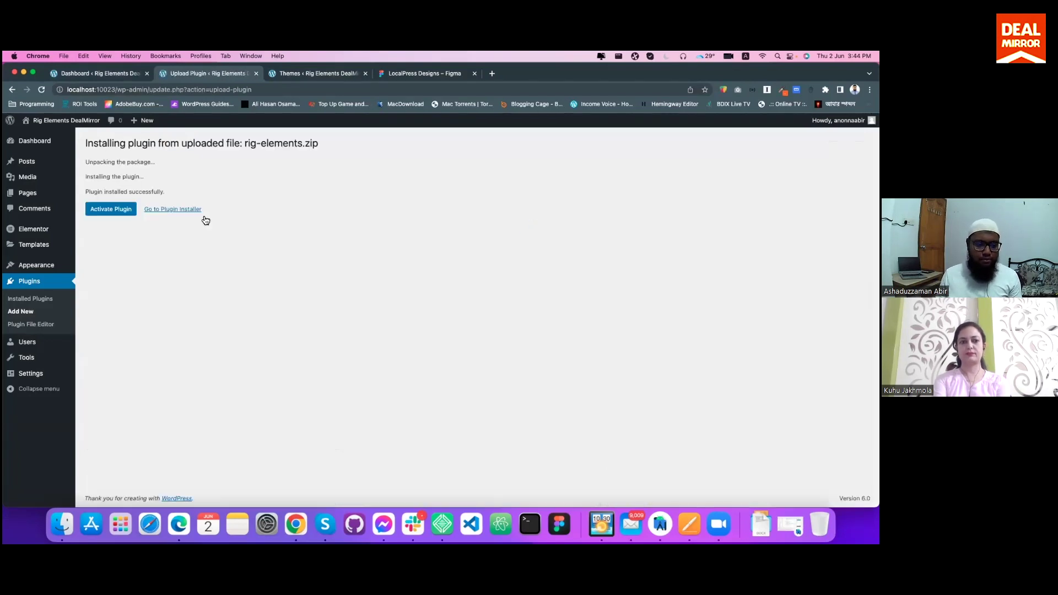
left_click(110, 208)
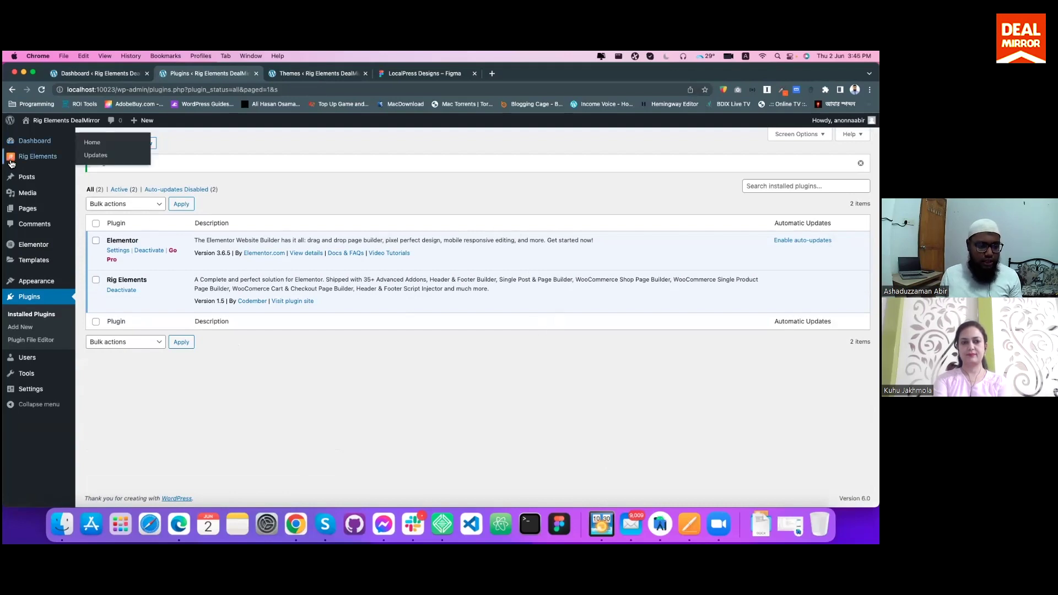
Add a new Rig Elements template and set its template type to Header.
mouse_move(49, 160)
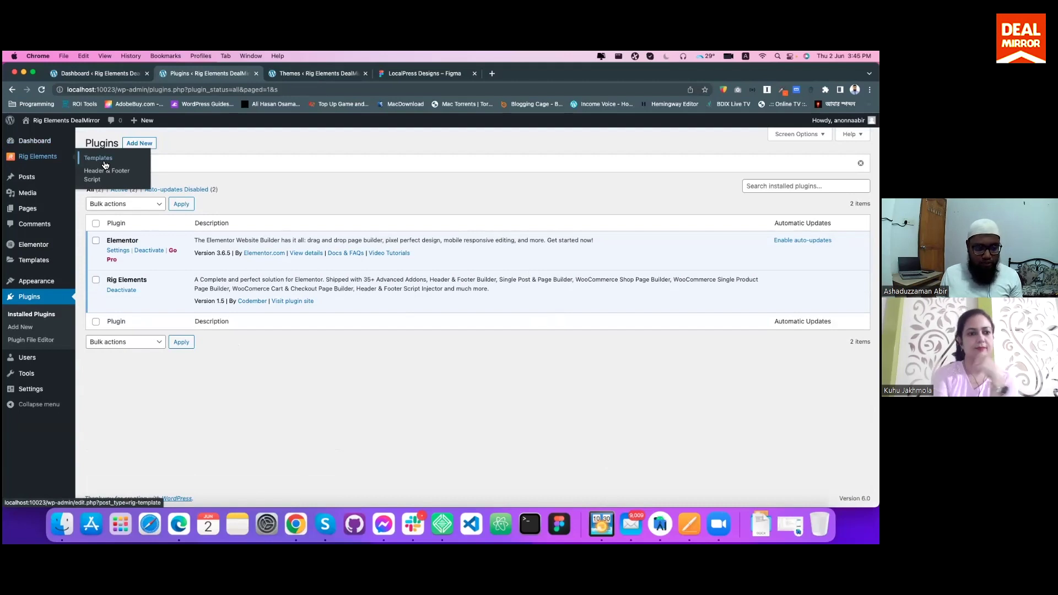
left_click(99, 159)
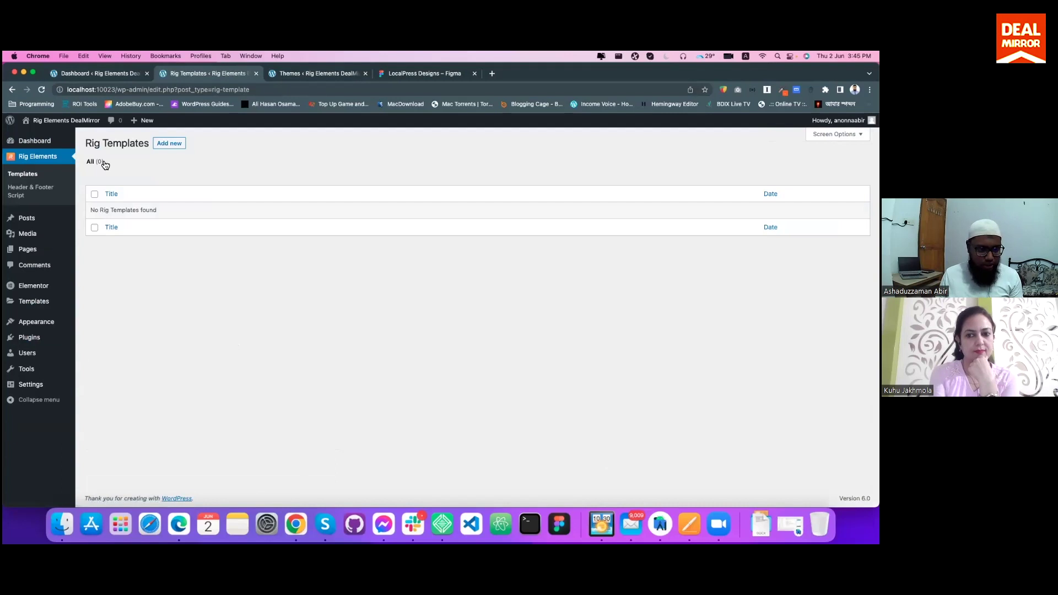
left_click(181, 142)
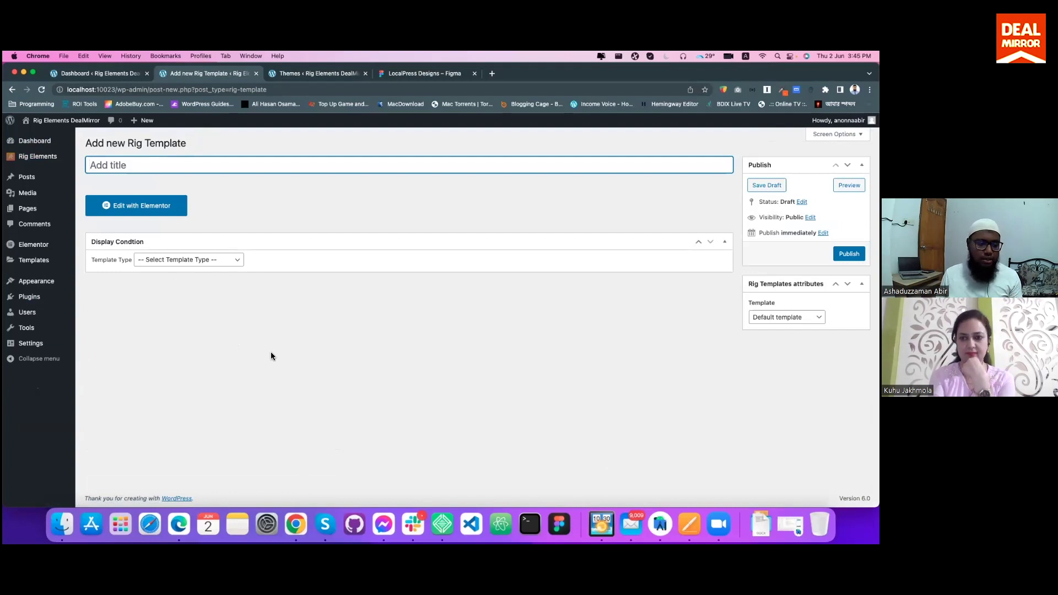
left_click(185, 260)
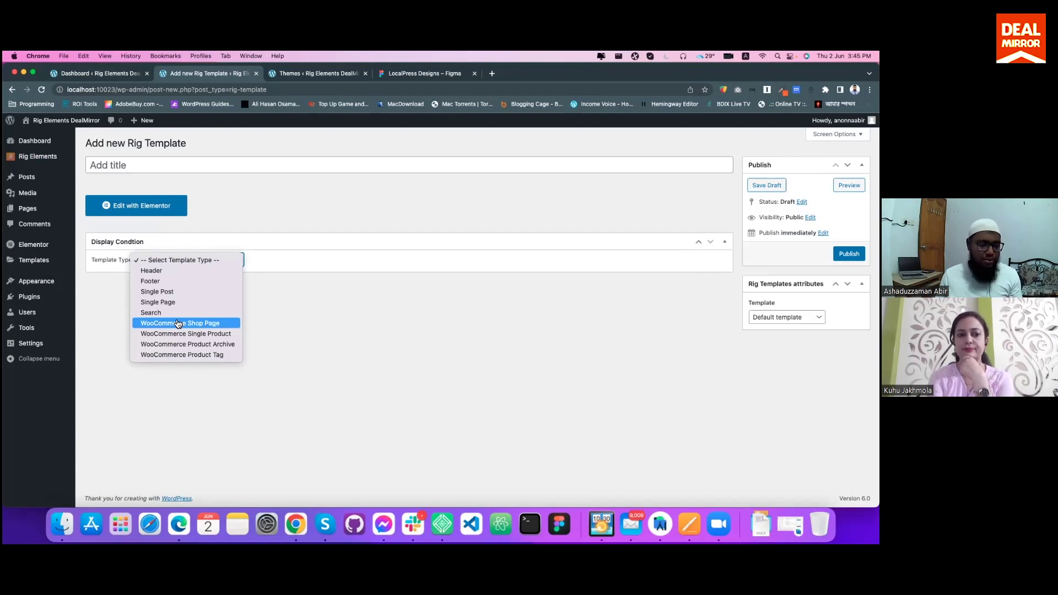
left_click(315, 308)
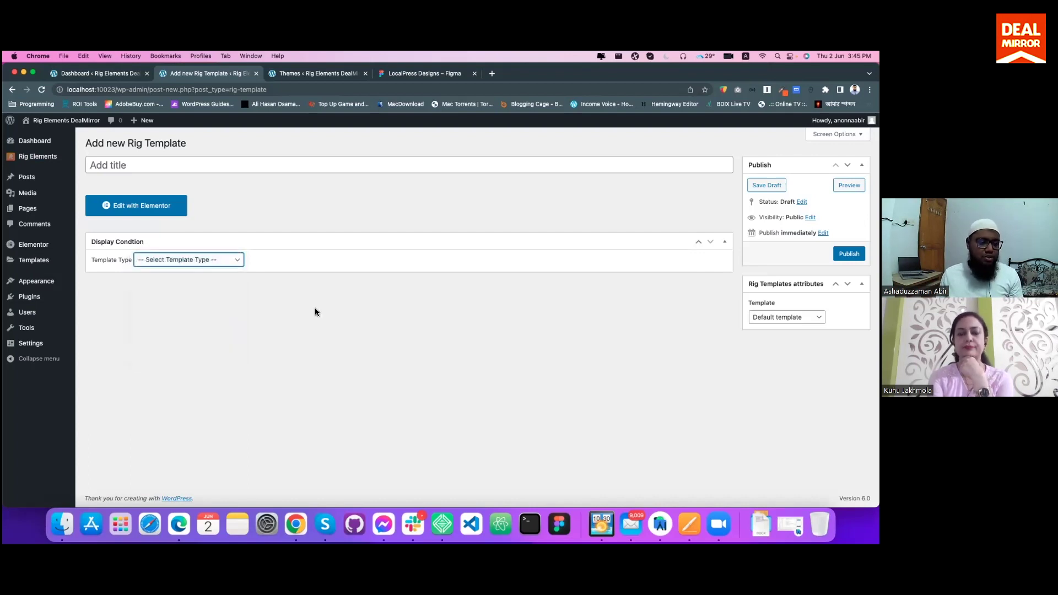
left_click(186, 259)
left_click(167, 272)
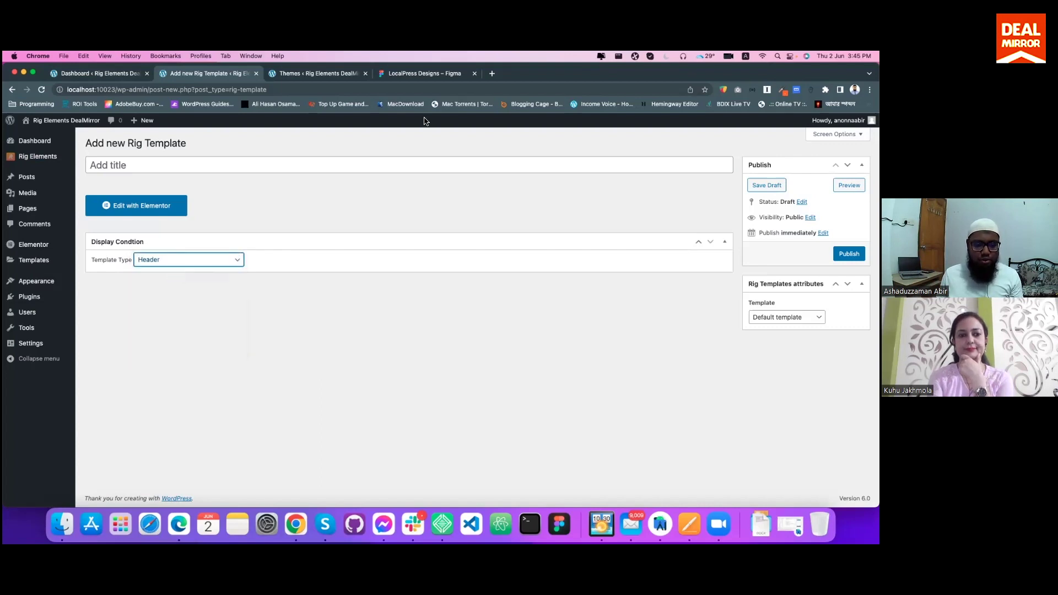
Look at the Healthypower header in the LocalPress Designs Figma file and return to the new template.
key("super+4")
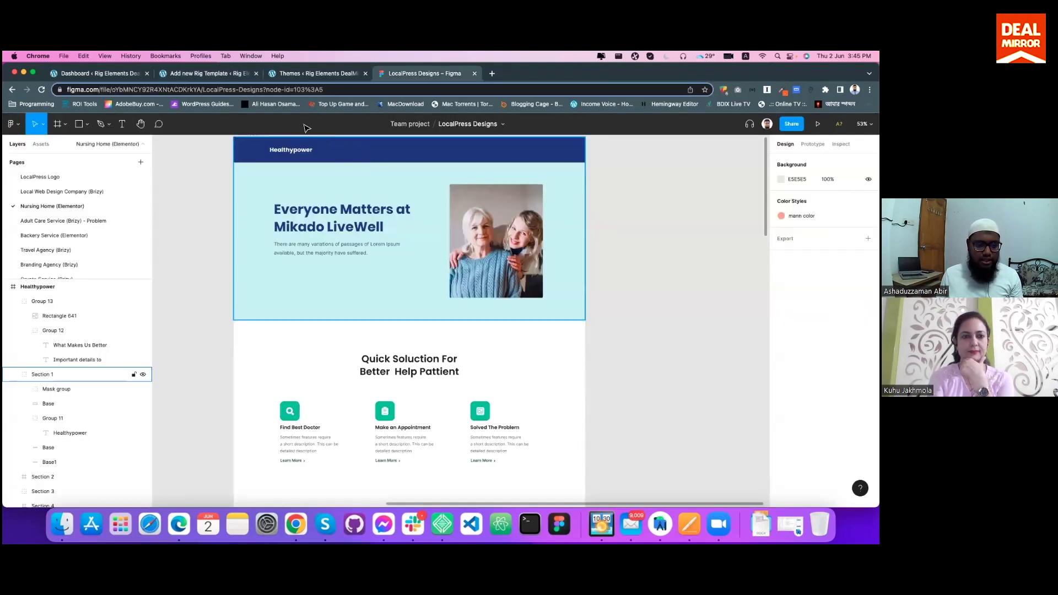
left_click(323, 77)
left_click(198, 76)
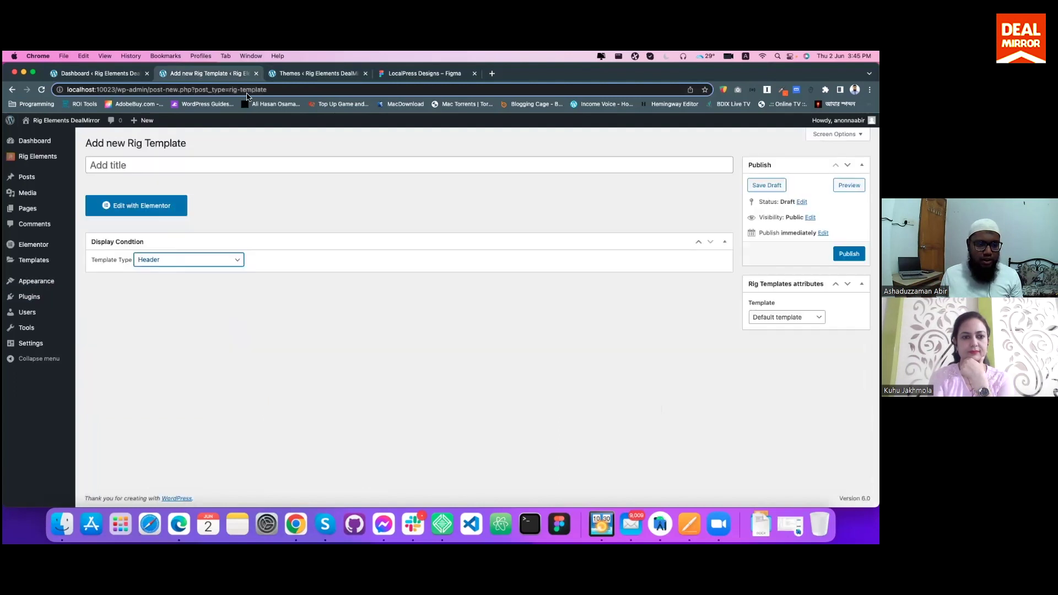
Open the site's front end in a separate tab and examine the current header on the home page and the Hello world! post.
mouse_move(55, 120)
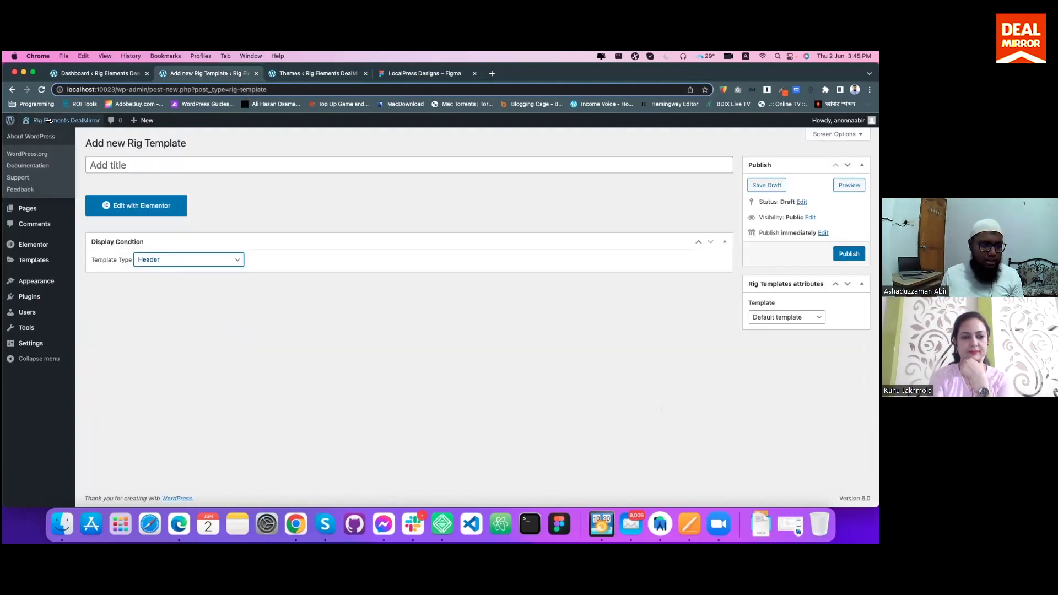
left_click(41, 142, "super")
left_click(302, 76)
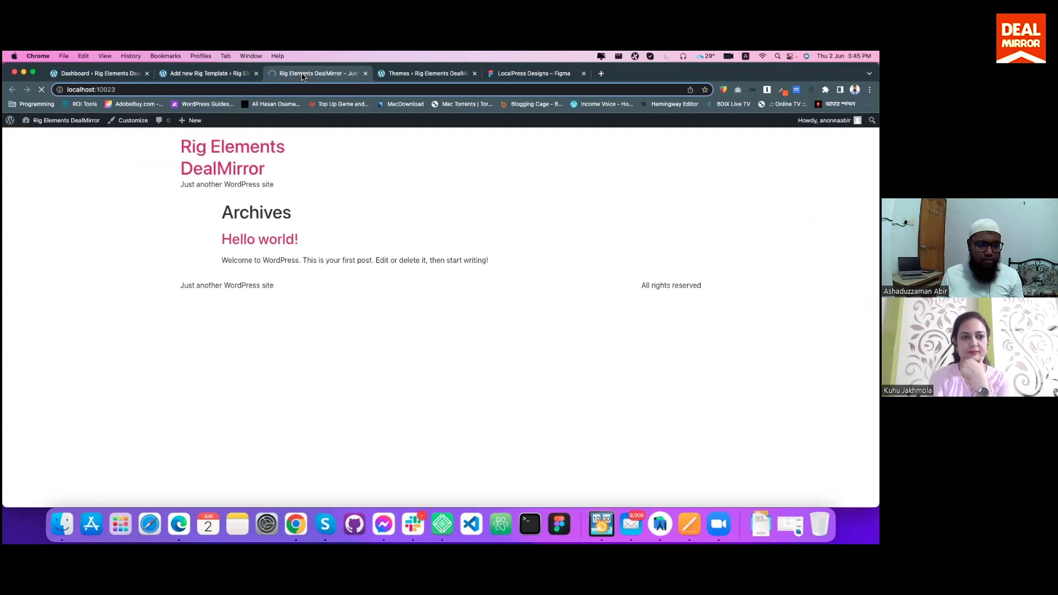
left_click_drag(179, 145, 319, 183)
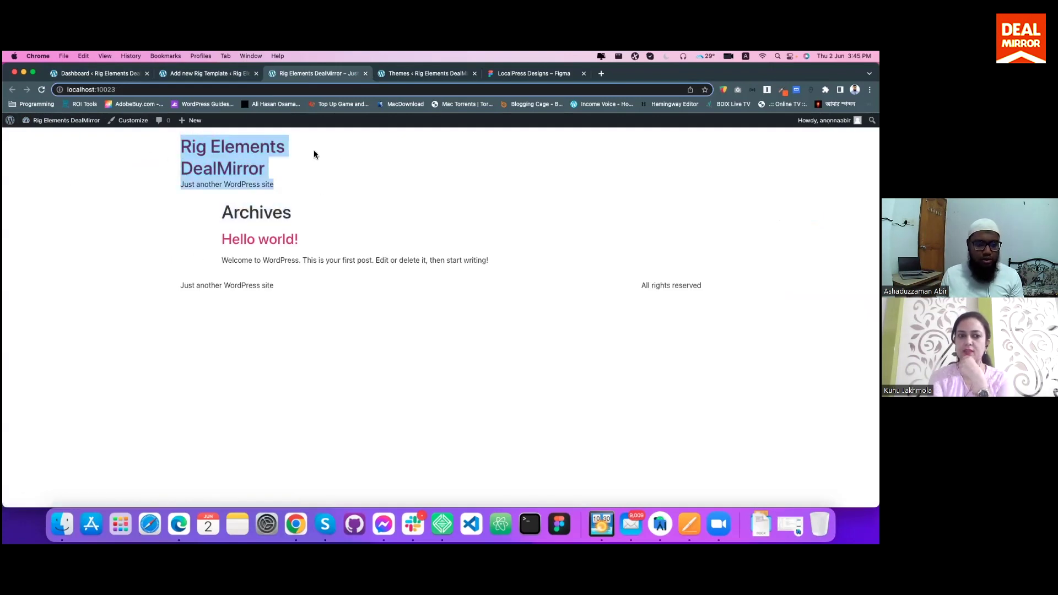
left_click(294, 128)
left_click(209, 74)
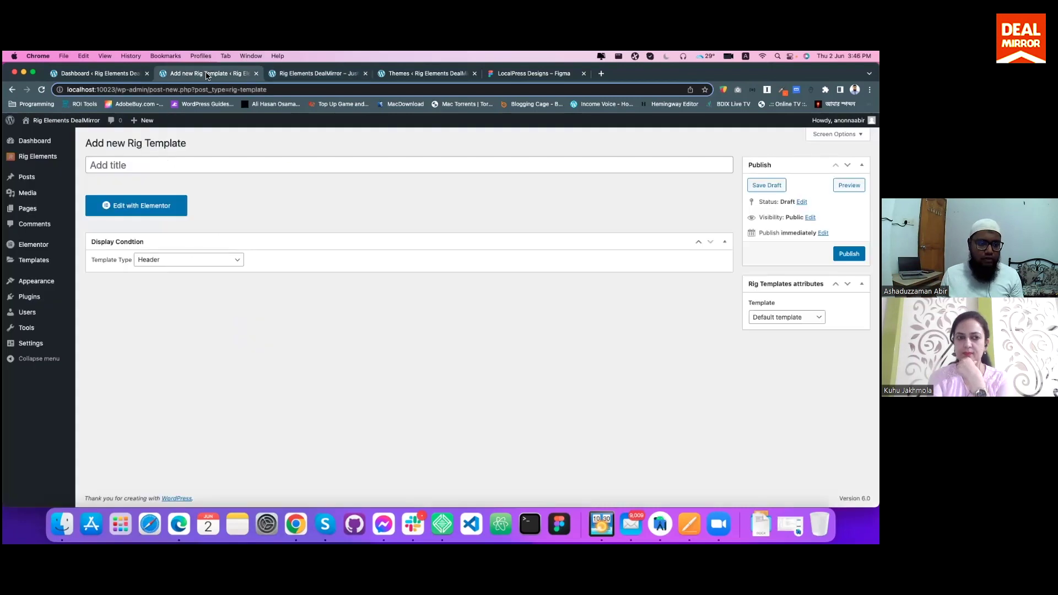
left_click(297, 74)
left_click(249, 240)
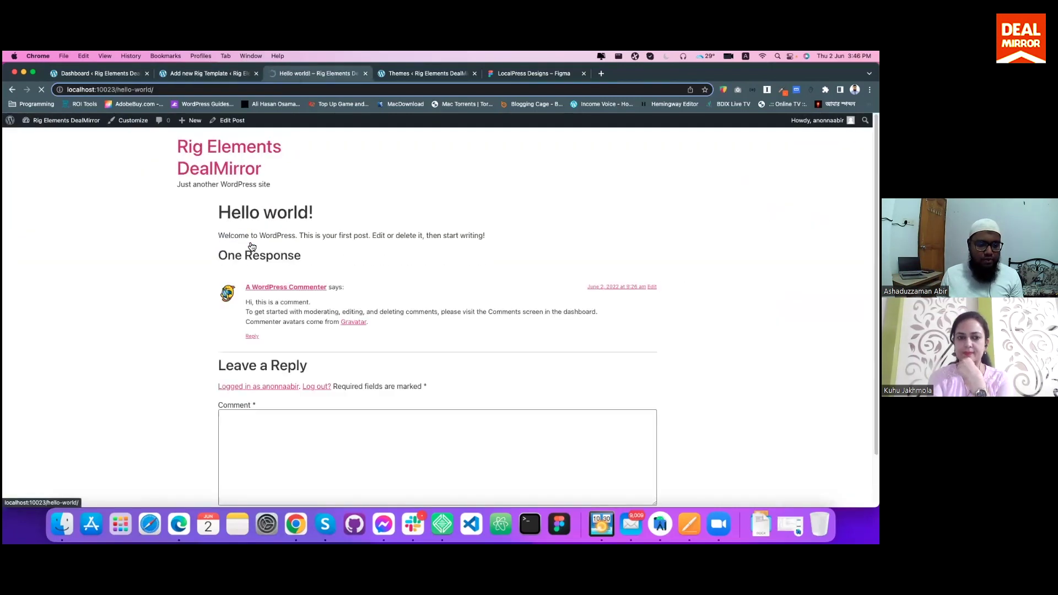
left_click(236, 171)
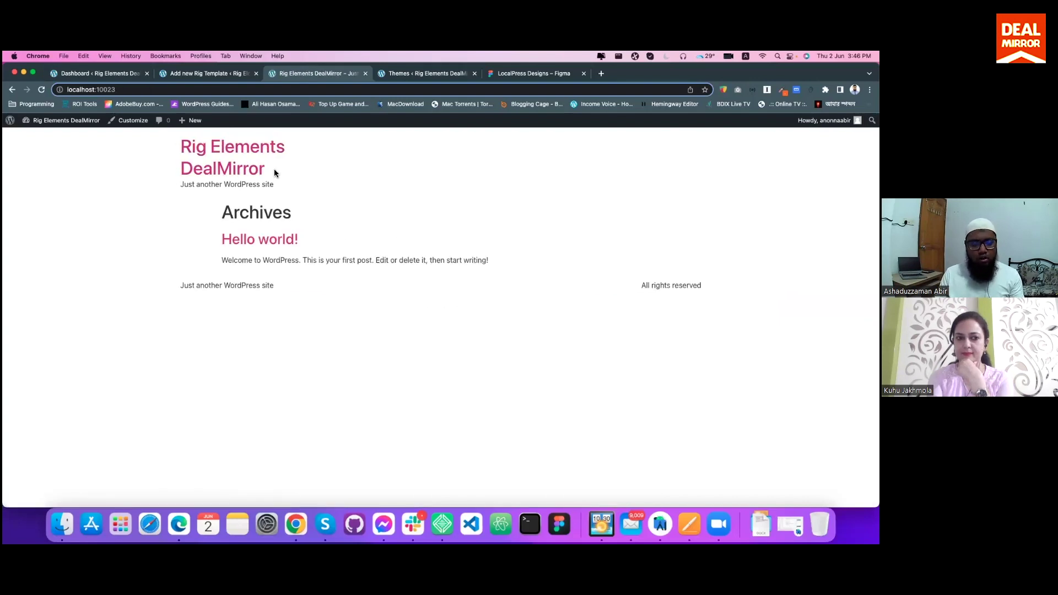
left_click(193, 75)
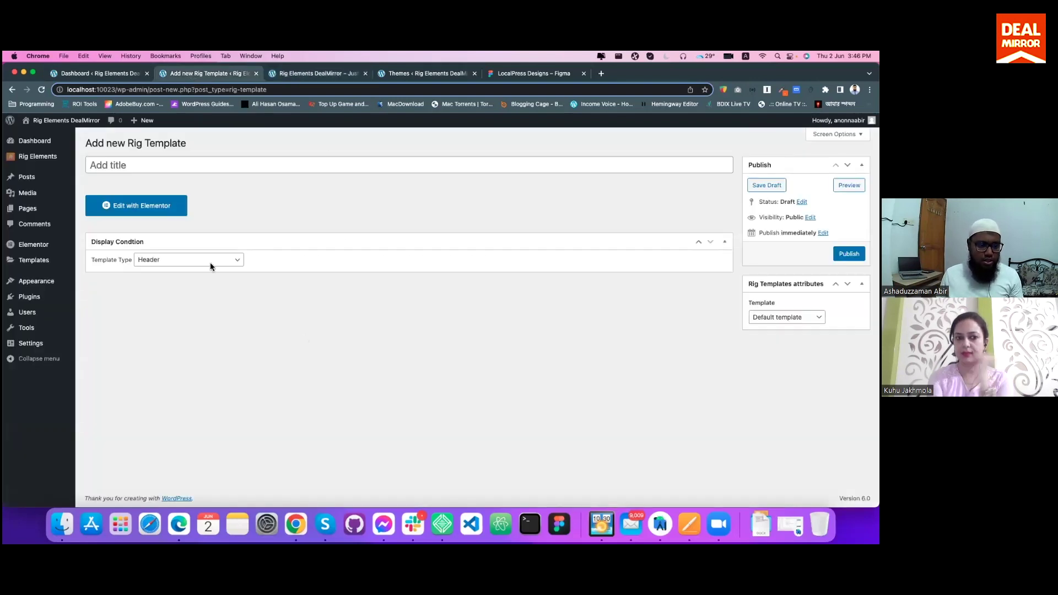
Title the template "Header", publish it and open it for editing with Elementor.
left_click(193, 266)
left_click(388, 345)
left_click(128, 167)
type("Header")
left_click(482, 422)
left_click(861, 255)
left_click(135, 241)
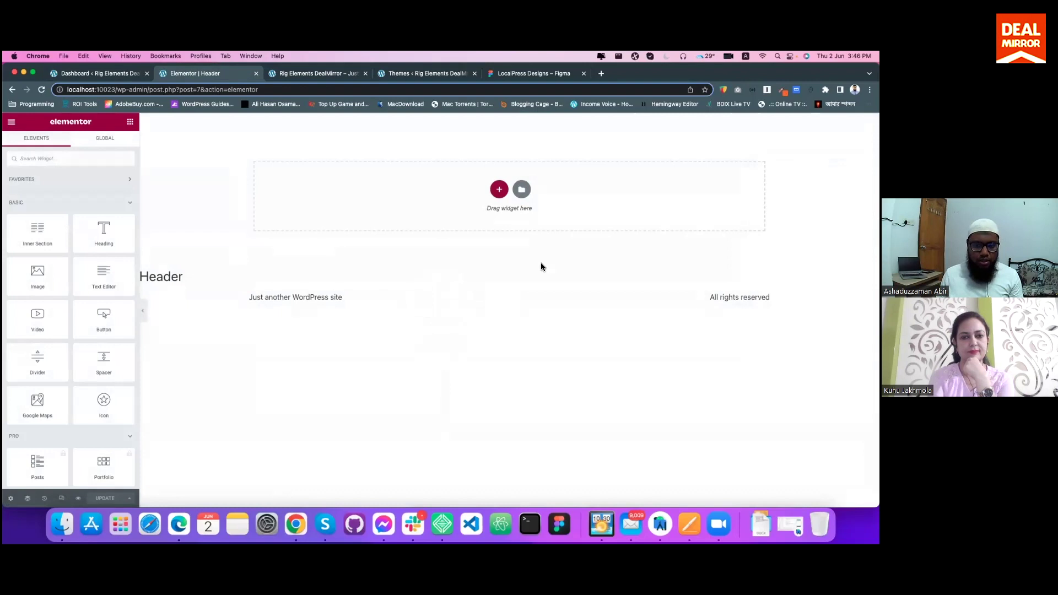
Add a single-column section to the header template with Full Width content and No Gap between columns.
left_click(499, 189)
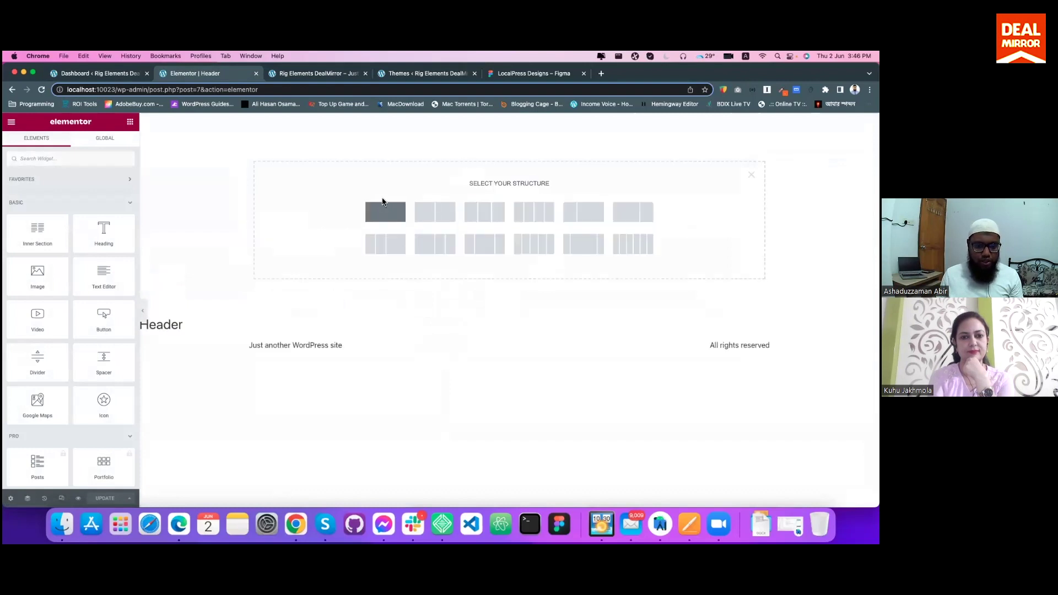
left_click(386, 211)
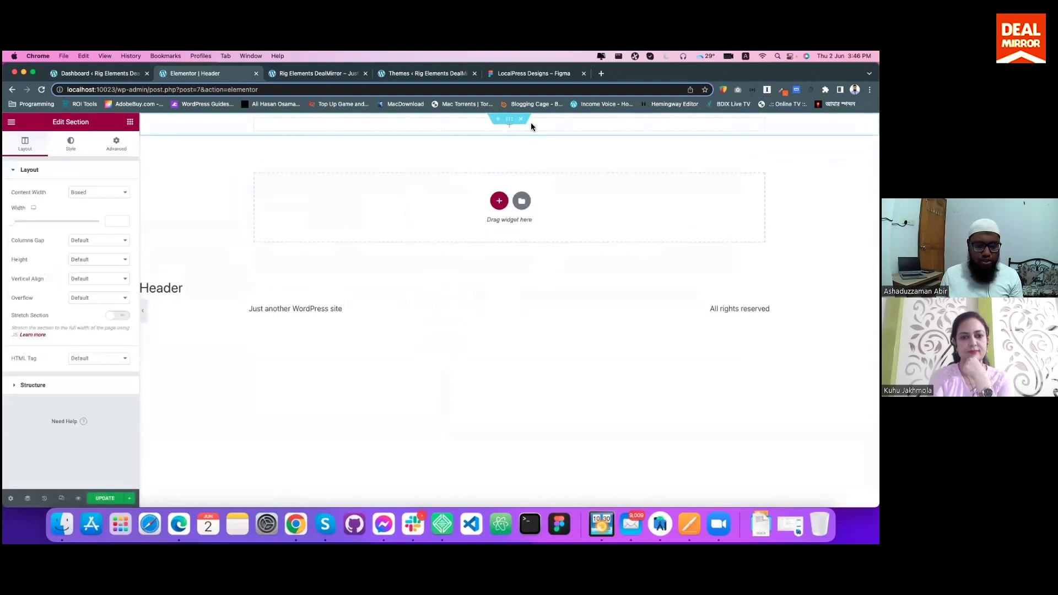
left_click(93, 194)
left_click(90, 203)
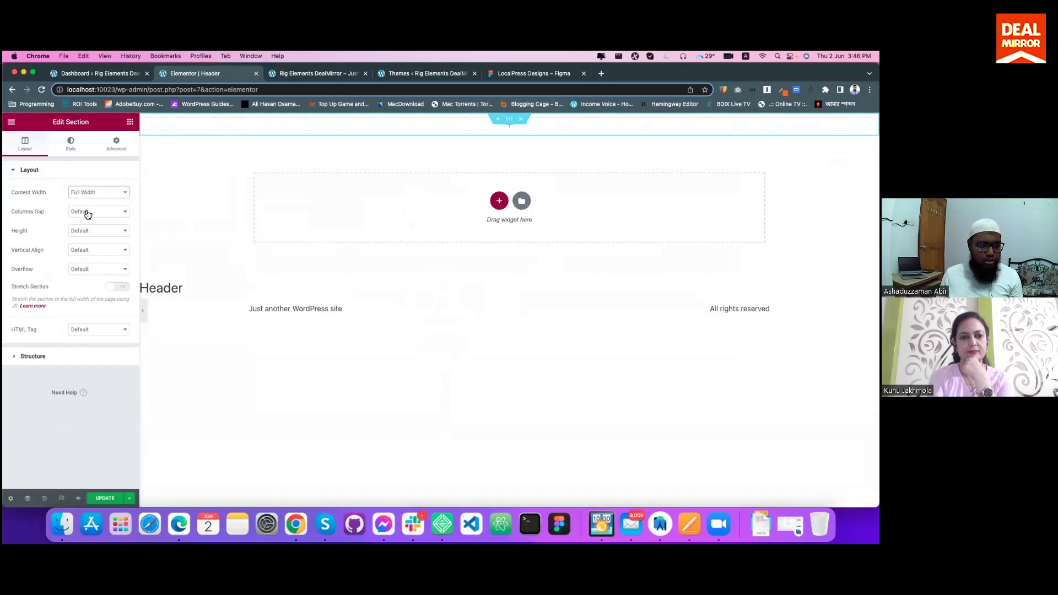
left_click(87, 215)
left_click(83, 221)
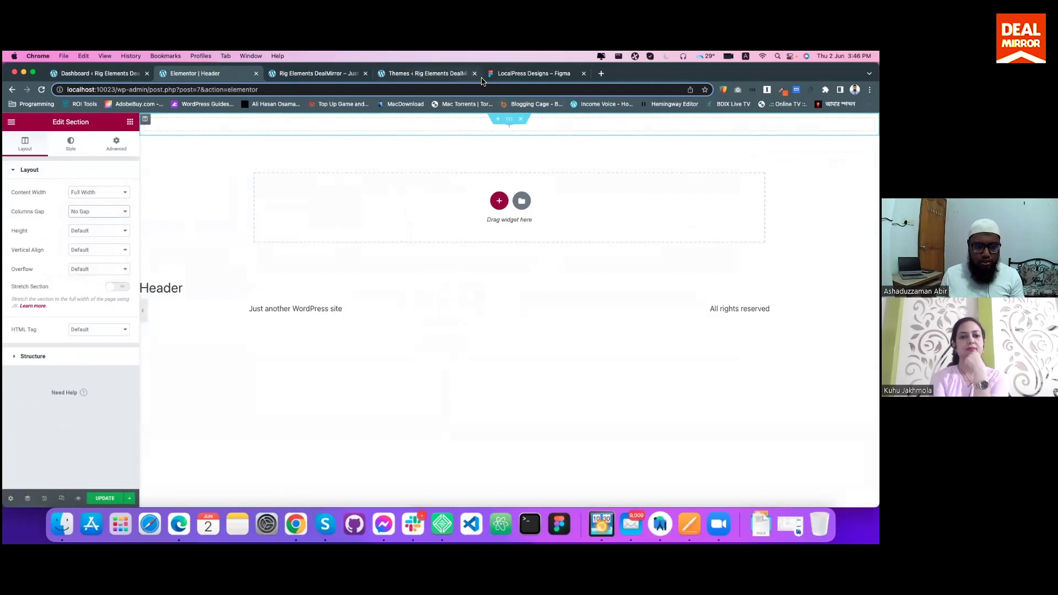
Copy the fill colour code of the dark blue header bar in the Figma design and return to the Elementor header editor.
left_click(529, 74)
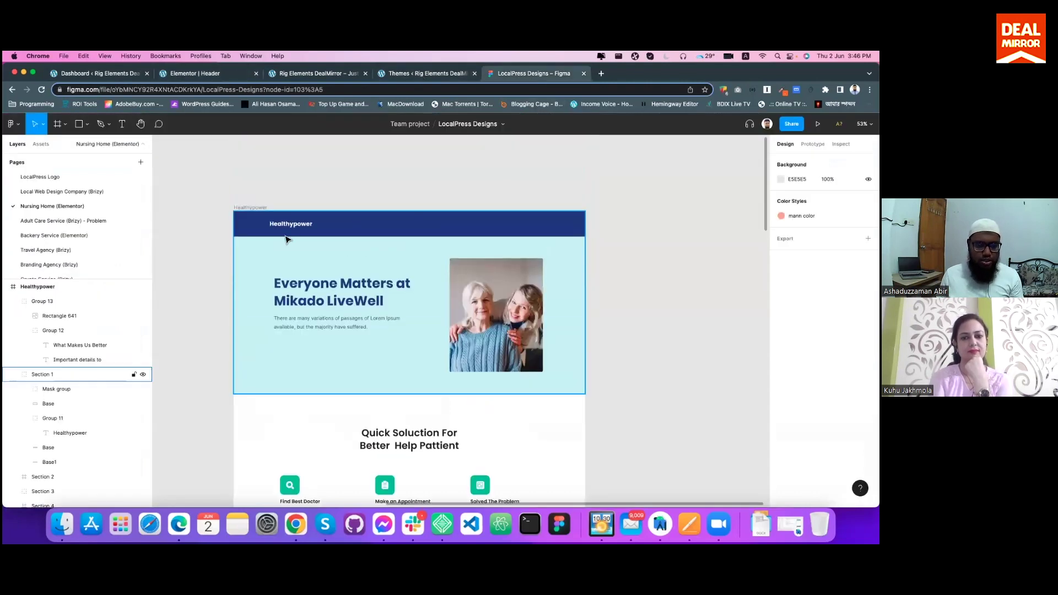
scroll(408, 231, "up", 3)
left_click(373, 215)
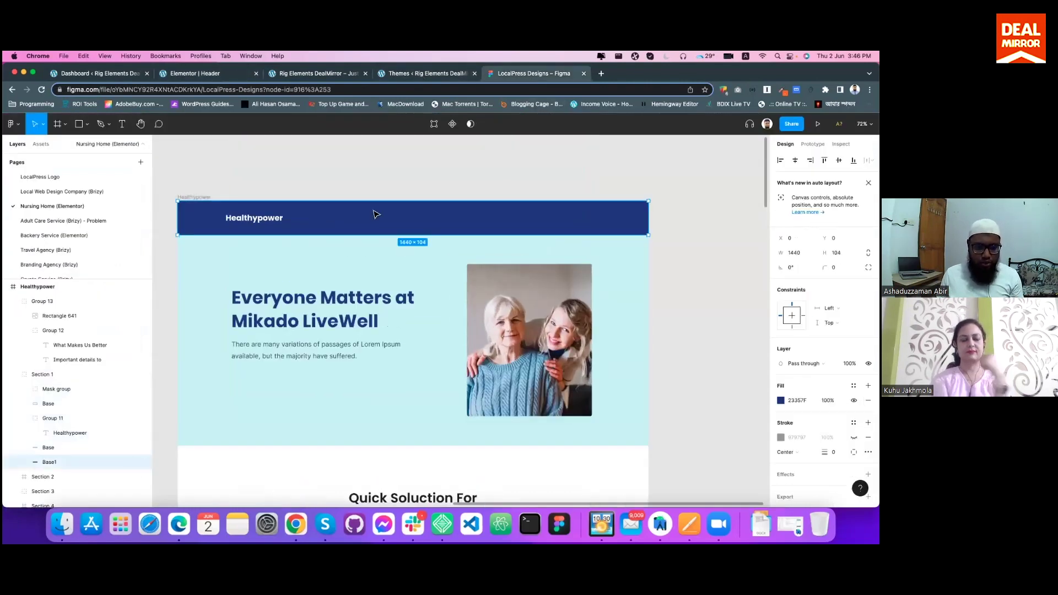
left_click(796, 401)
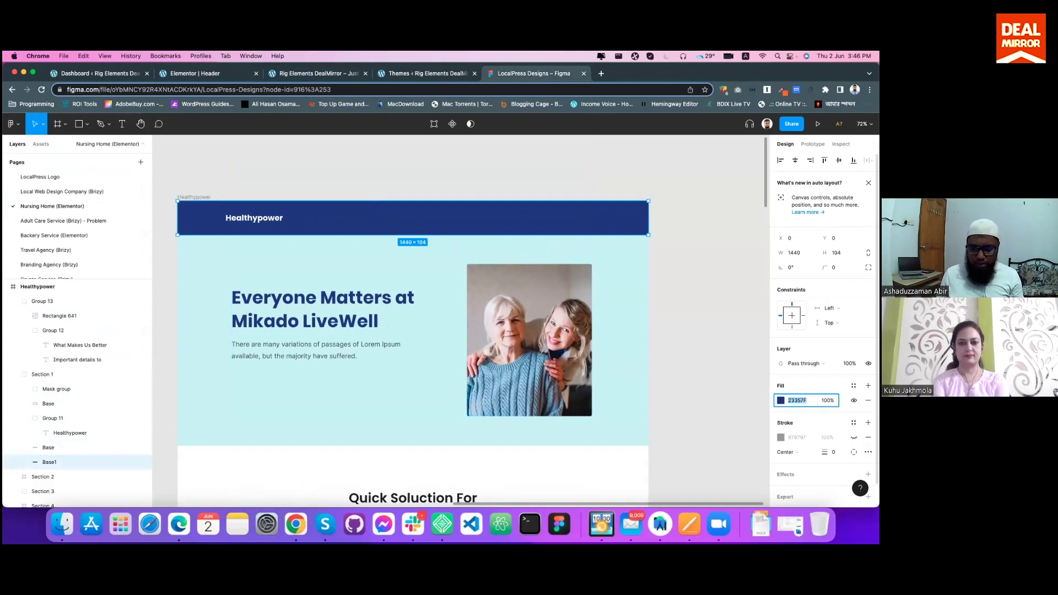
left_click(317, 74)
left_click(186, 72)
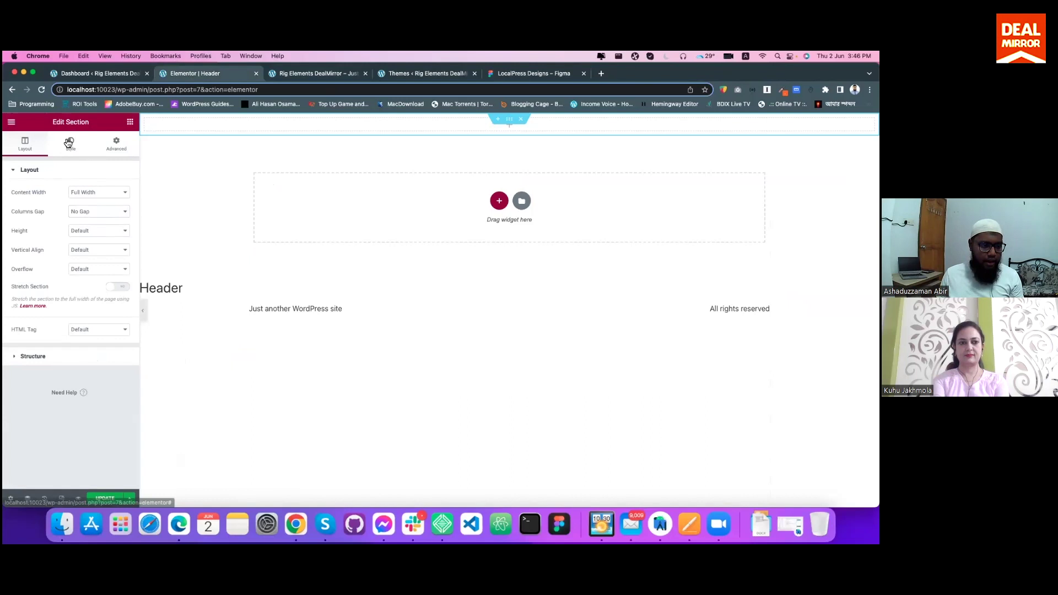
Set the header section's background colour to the copied dark blue #23357F.
left_click(87, 212)
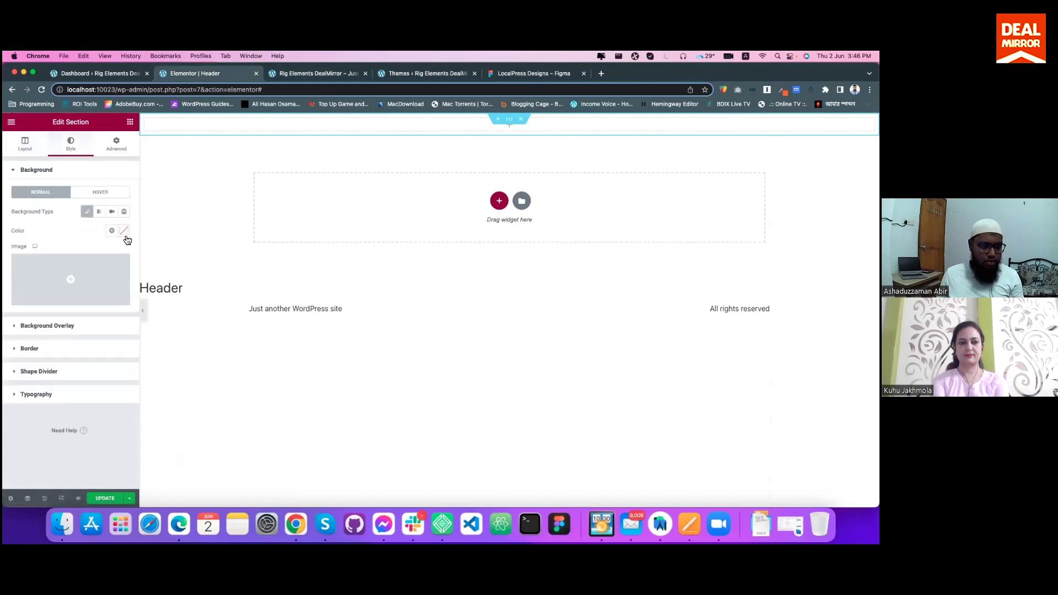
left_click(124, 230)
key("super+v")
left_click(64, 450)
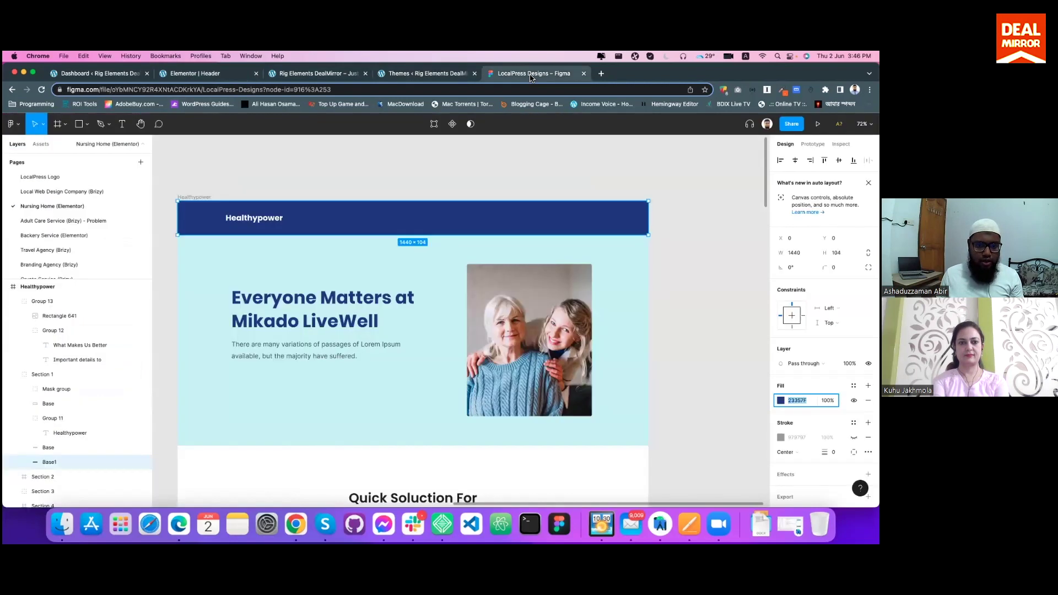
Copy the "Healthypower" logo text from the header bar in the Figma design.
left_click(532, 74)
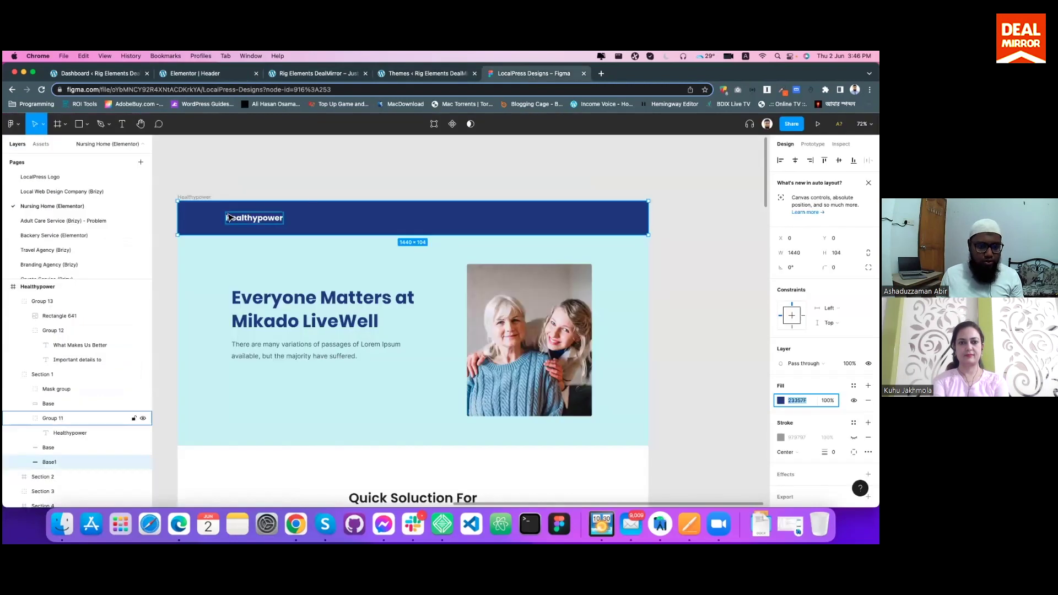
double_click(242, 222)
double_click(240, 220)
key("super+c")
key("Escape")
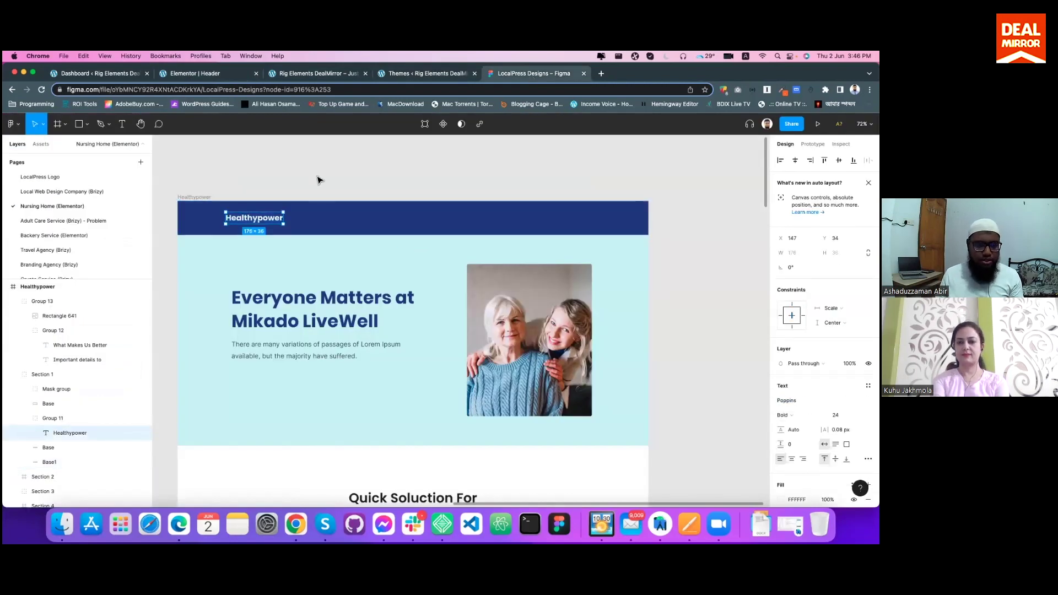
Return to the Elementor header editor and add a Heading widget titled "Healthypower" to the section.
left_click(208, 72)
left_click(130, 121)
left_click_drag(102, 228, 300, 125)
triple_click(78, 204)
key("super+v")
Set the Healthypower heading's text colour to white (#FFFFFF).
left_click(70, 143)
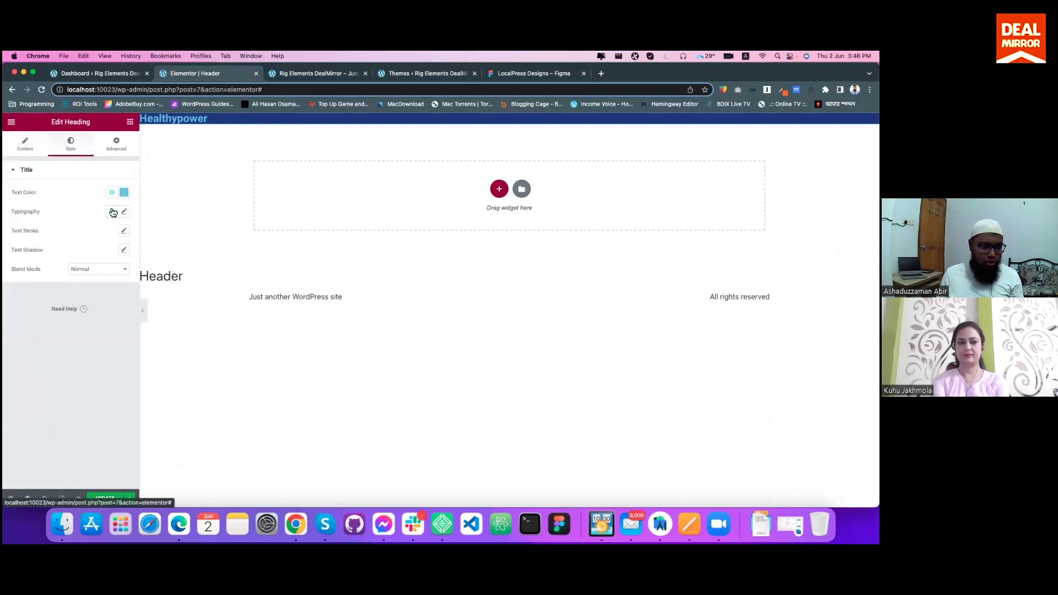
left_click(124, 192)
left_click(59, 401)
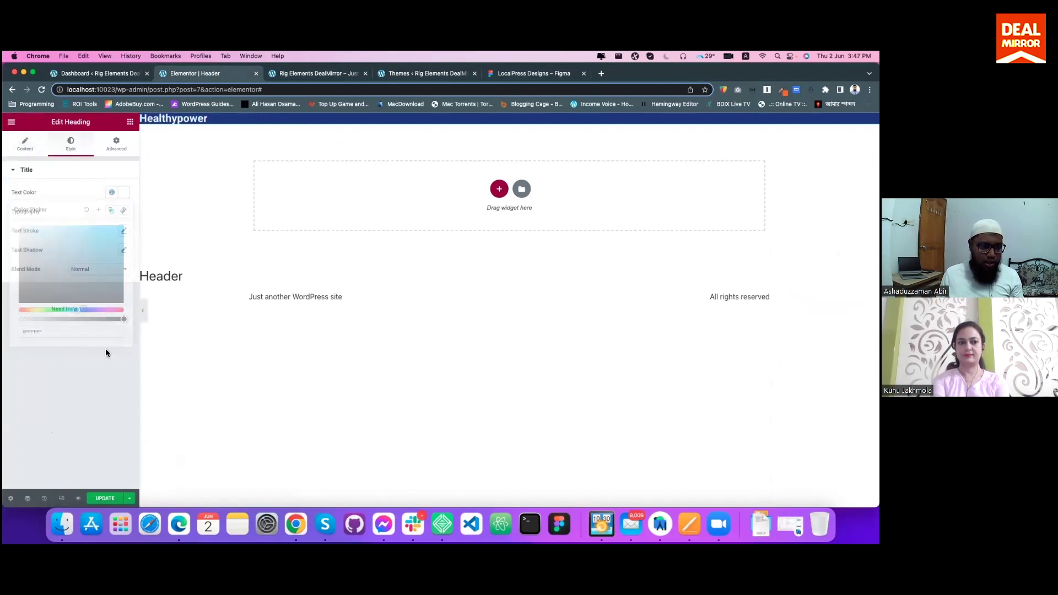
Check the logo's font in the Figma design and set the heading's typography to Poppins at 24 px.
left_click(524, 77)
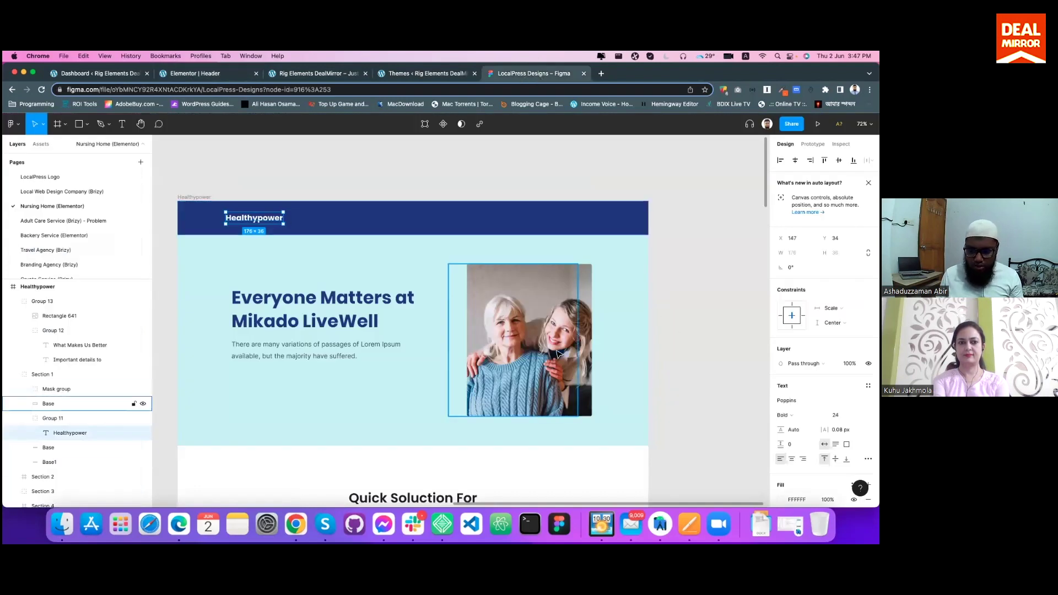
left_click(208, 76)
left_click(123, 211)
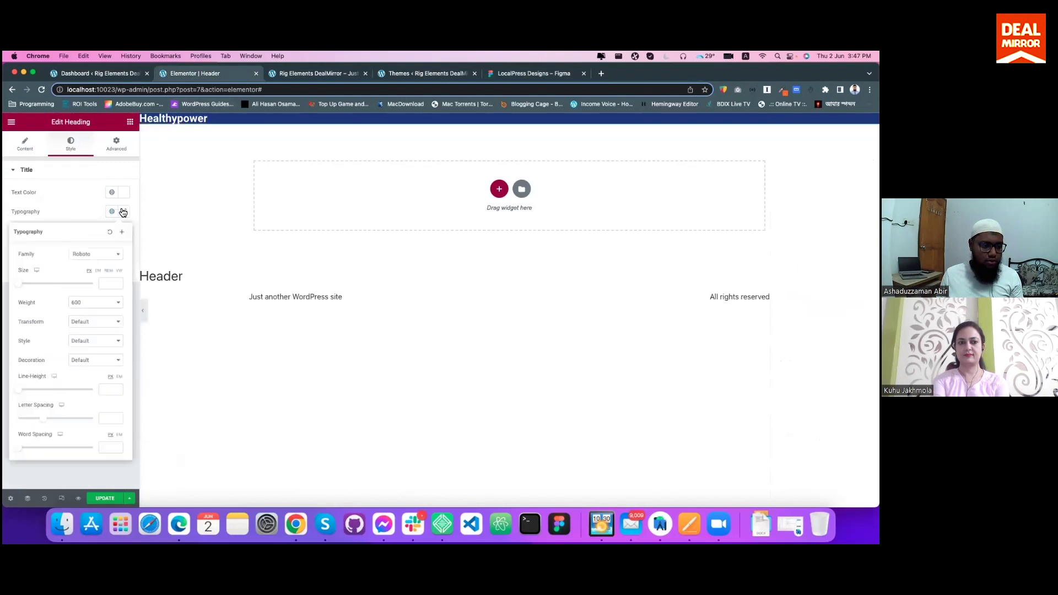
left_click(97, 255)
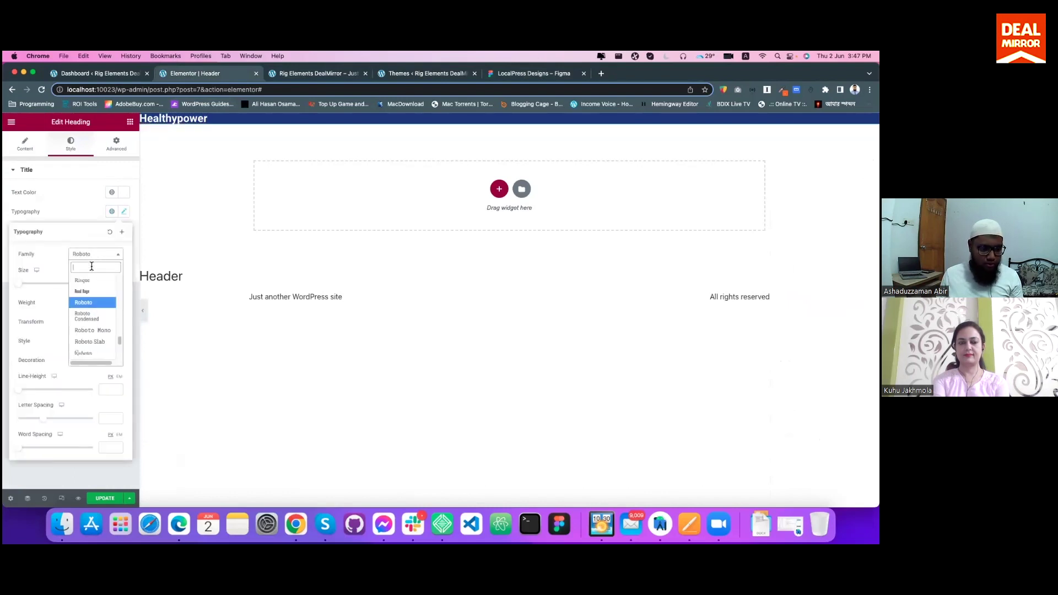
type("pop")
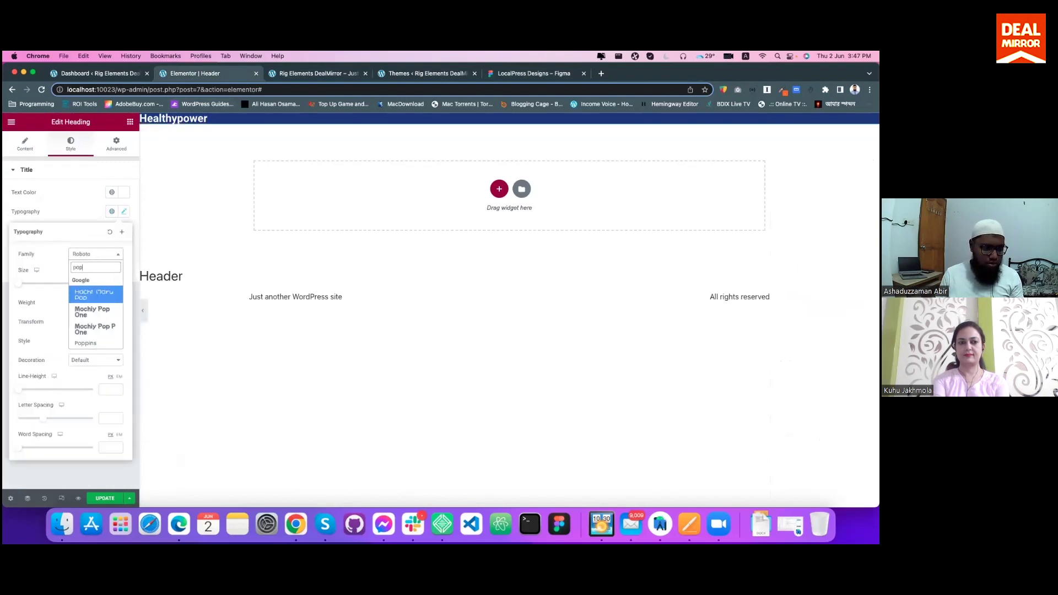
type("pi")
key("Return")
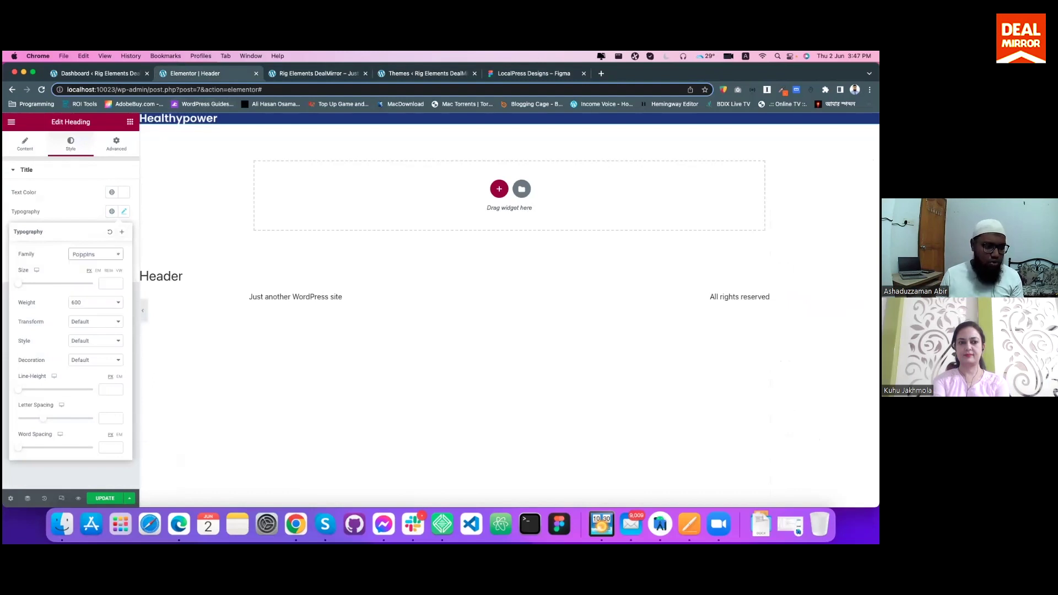
left_click(107, 282)
type("24")
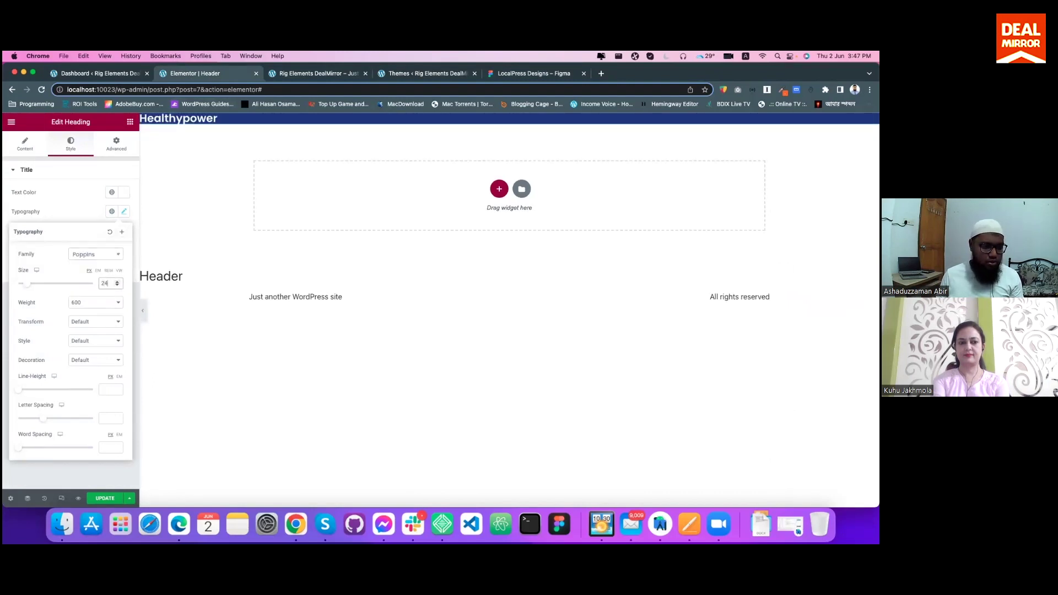
left_click(74, 191)
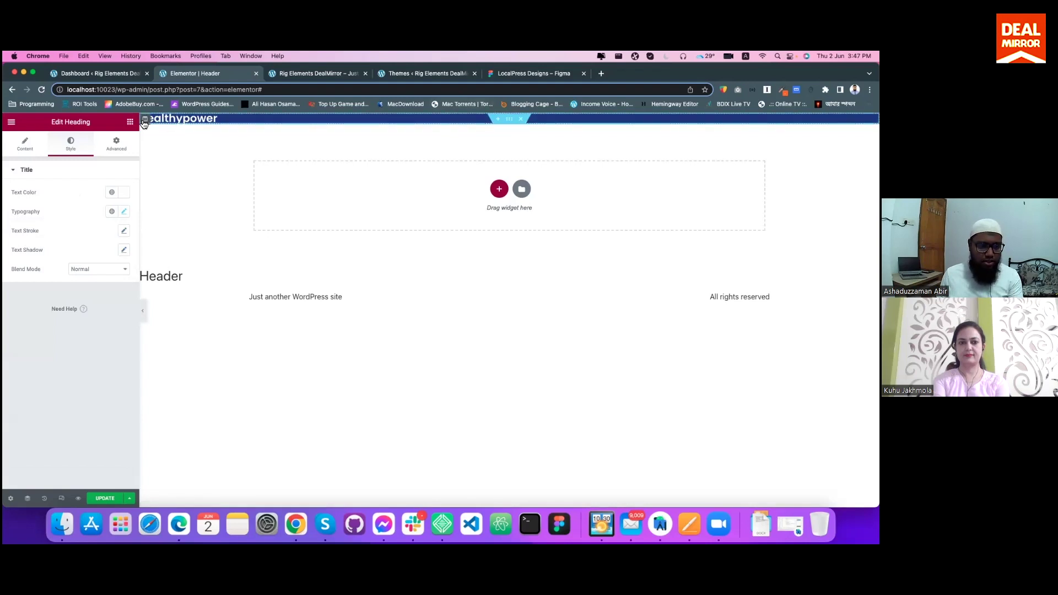
Add two new empty columns to the header section.
right_click(166, 134)
left_click(188, 134)
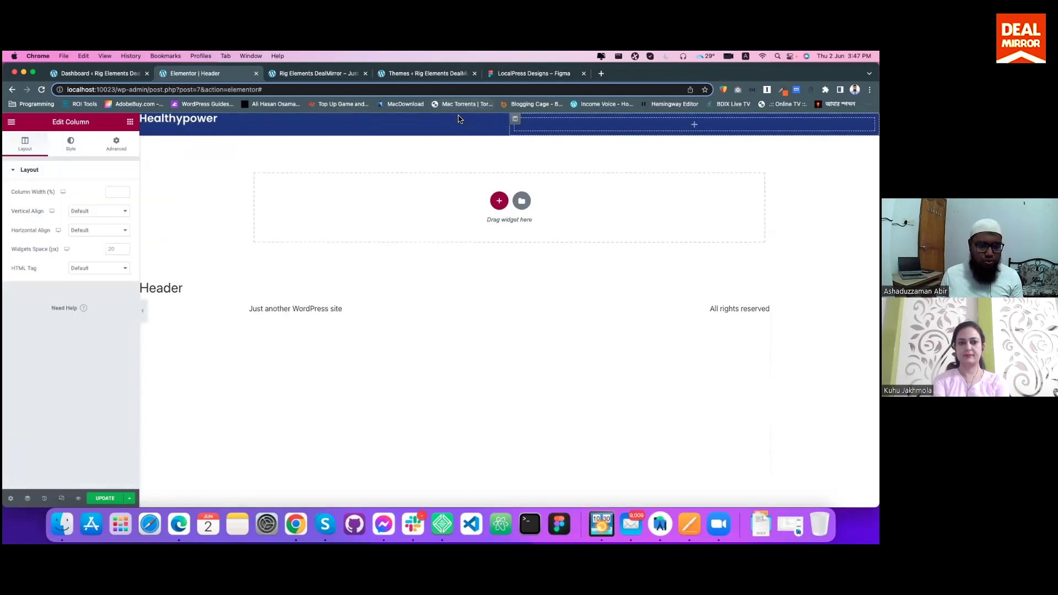
right_click(154, 141)
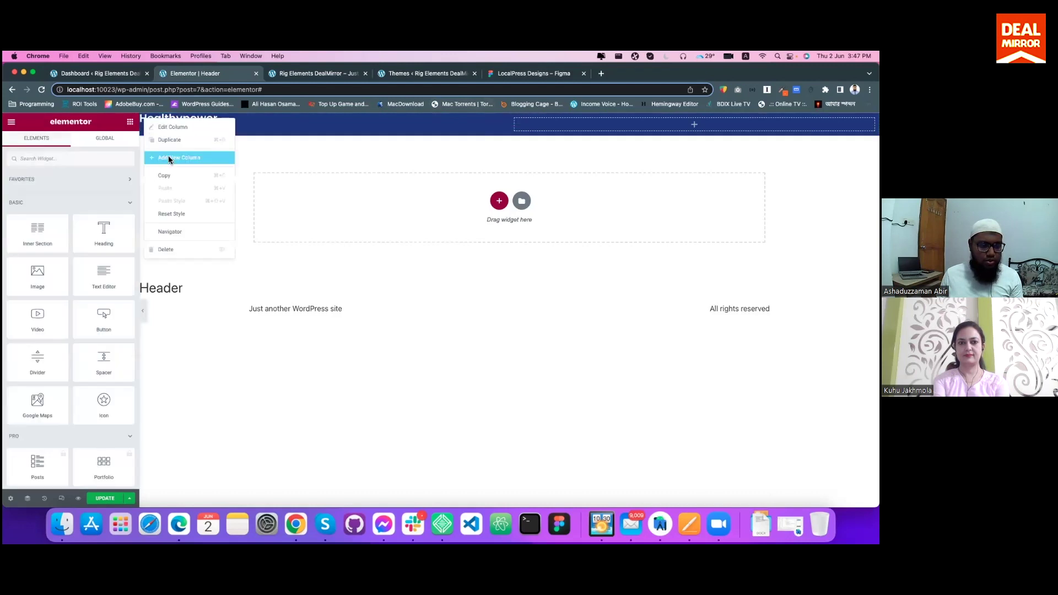
left_click(170, 158)
Arrange narrow empty columns on both sides of the Healthypower column, make that column about 70% wide and align it vertically to Middle.
mouse_move(144, 116)
left_mouse_down()
mouse_move(344, 128)
mouse_move(182, 122)
mouse_move(218, 128)
left_mouse_up()
left_click_drag(630, 128, 744, 126)
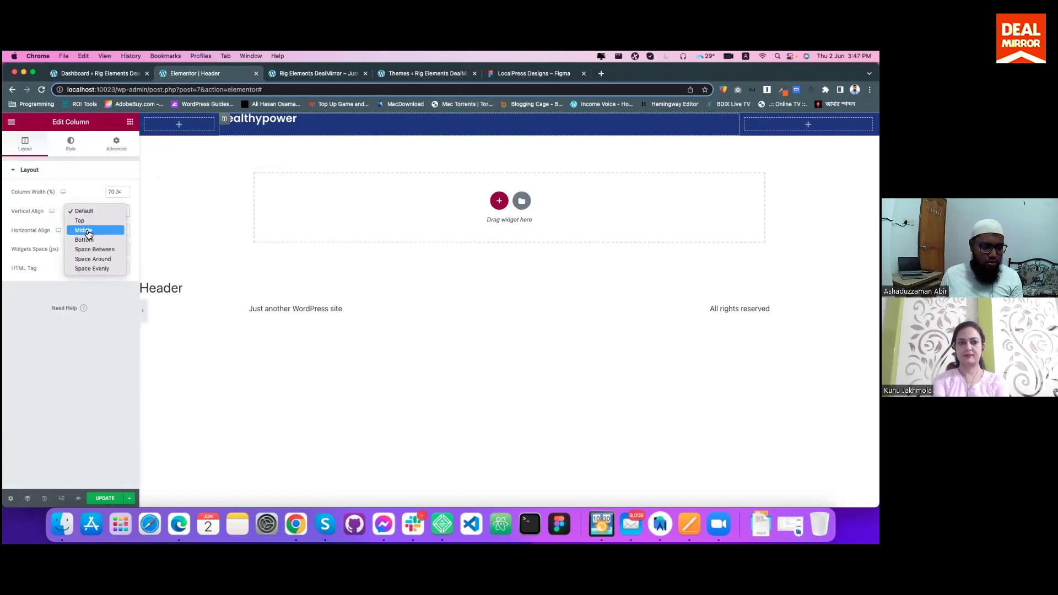
left_click(83, 230)
Unlink the header section's padding values, set the top and bottom padding to 10 px and preview the header.
left_click(512, 122)
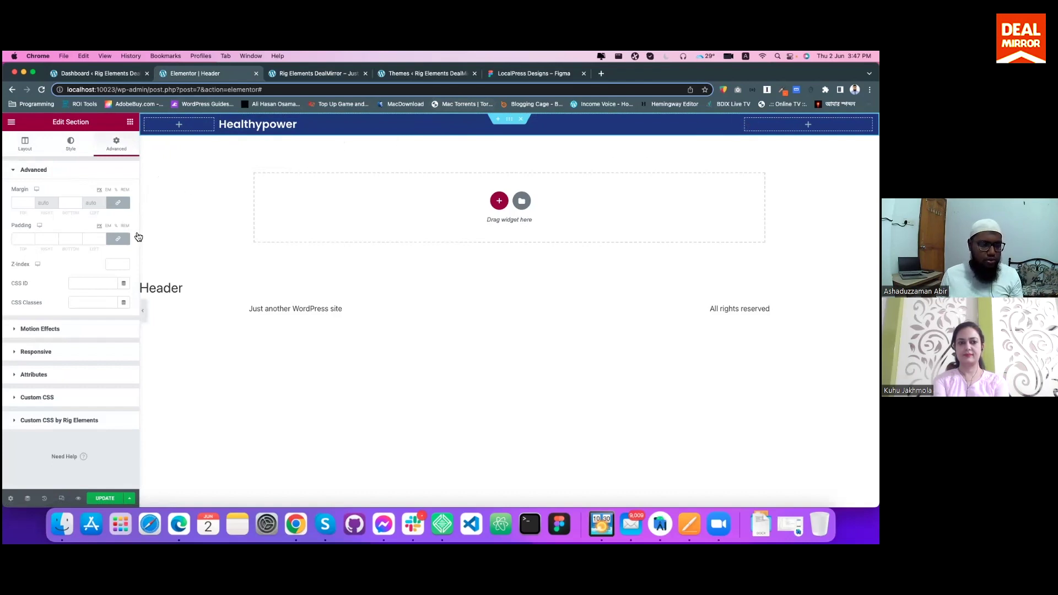
left_click(118, 239)
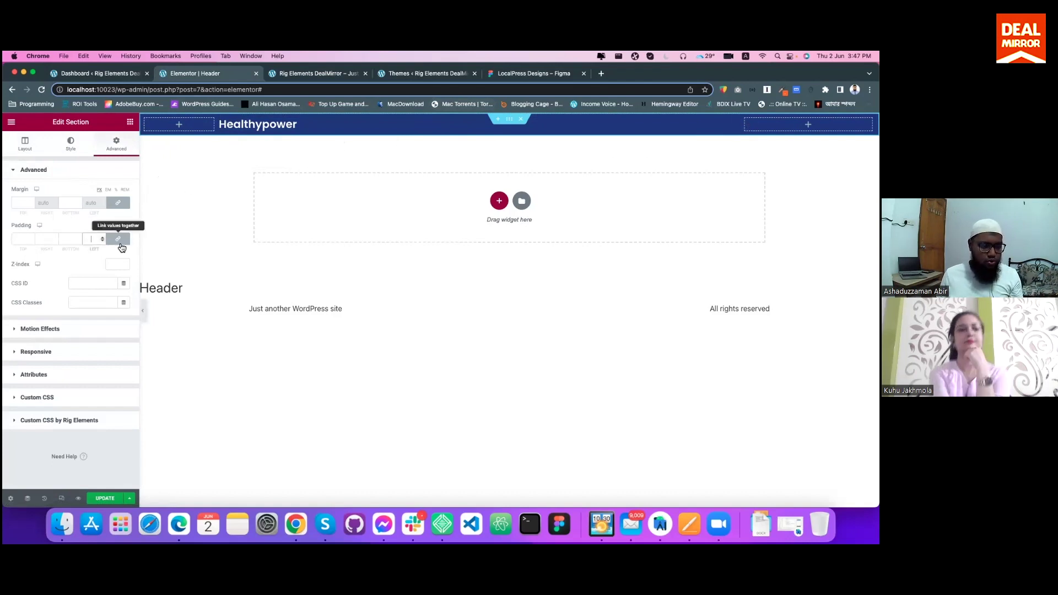
left_click(19, 239)
type("10")
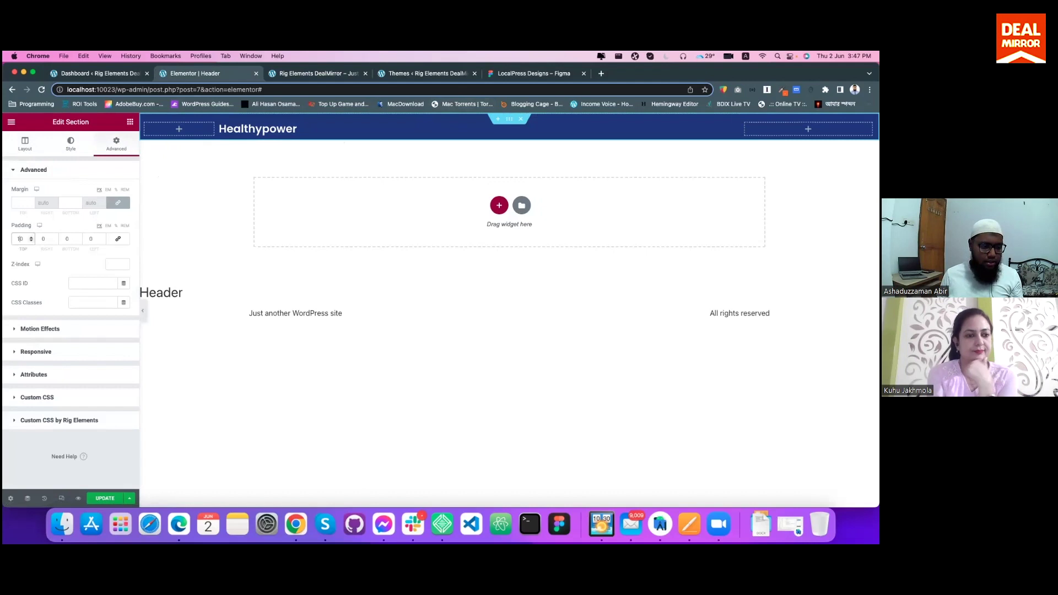
left_click(67, 239)
type("10")
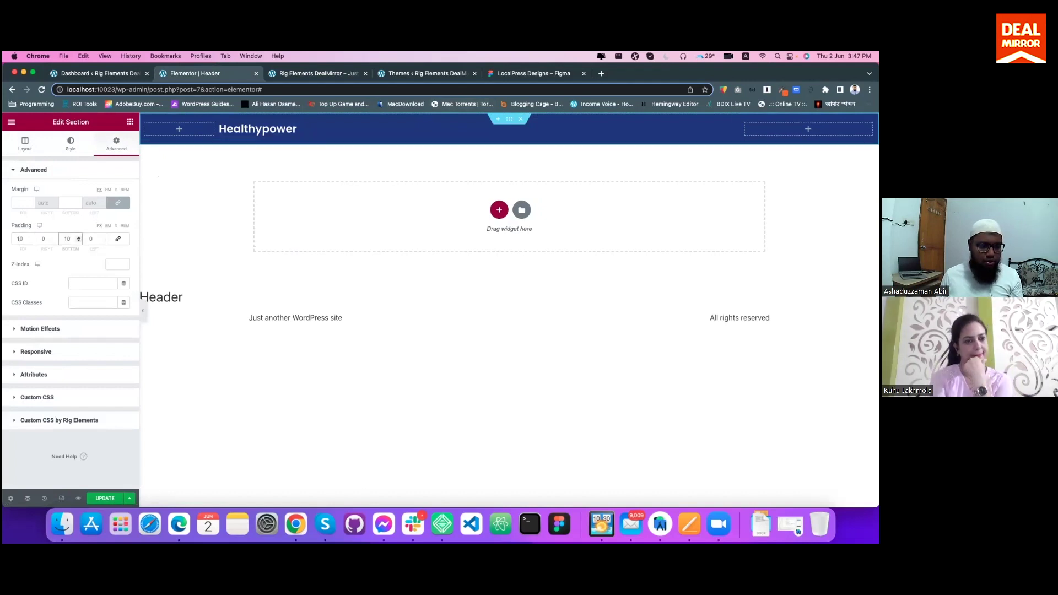
left_click(143, 311)
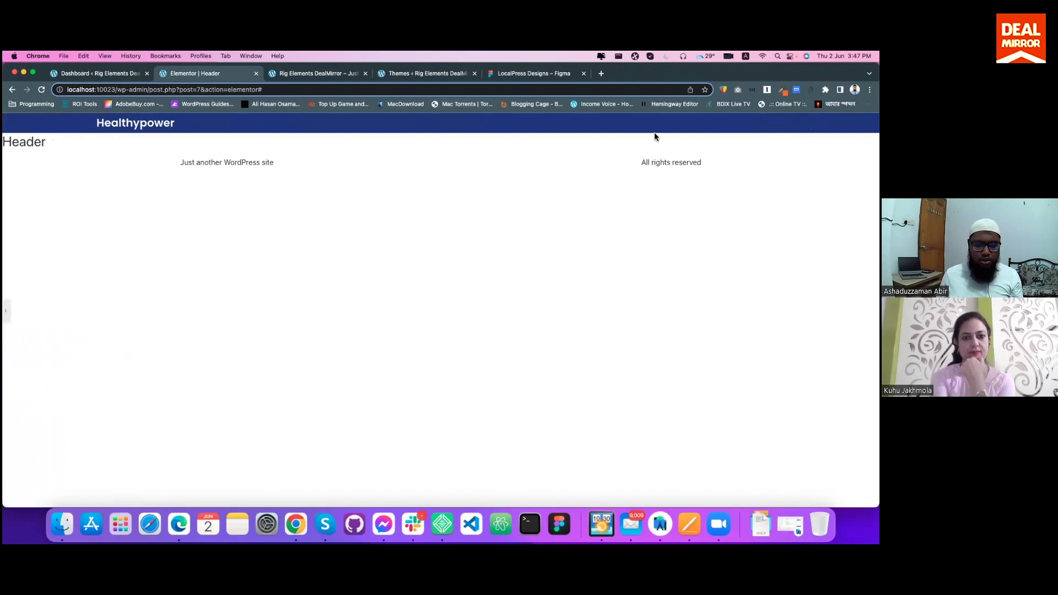
left_click(5, 310)
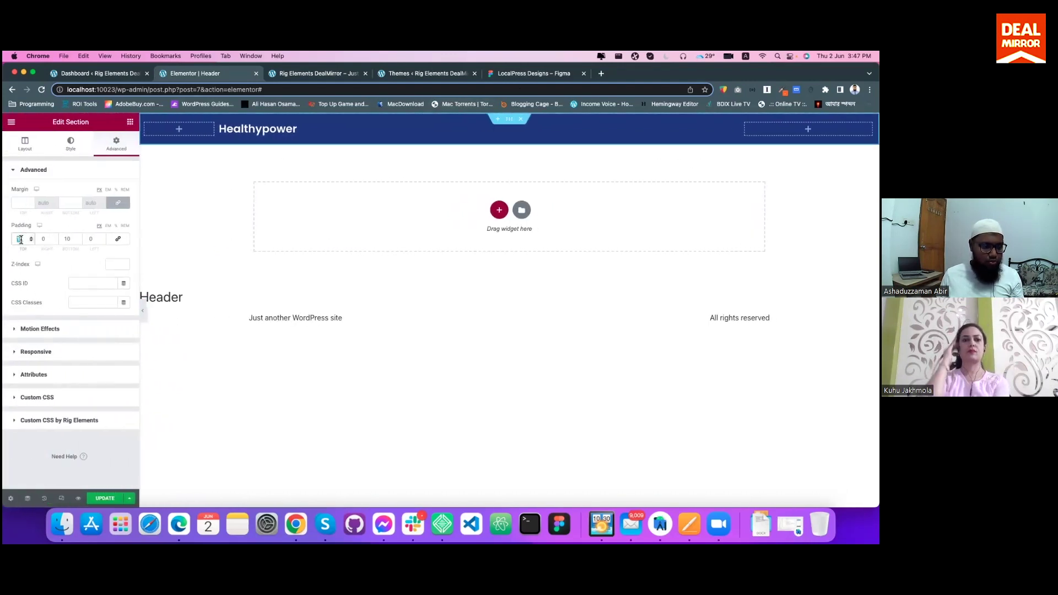
Set the section's top and bottom padding to 20 px and compare the previewed header with the Figma design.
double_click(20, 238)
type("20")
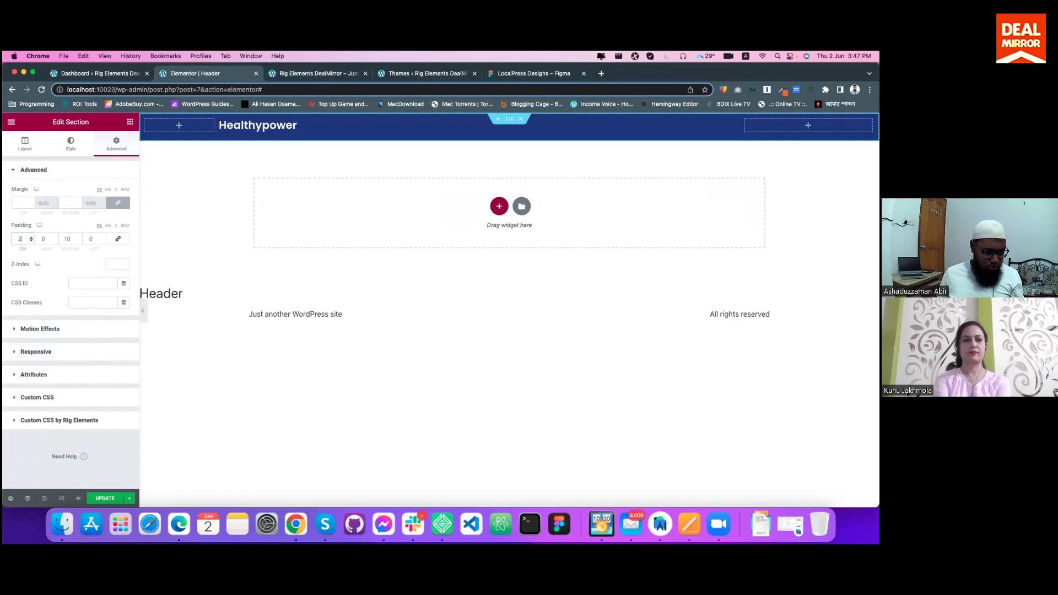
double_click(67, 238)
type("20")
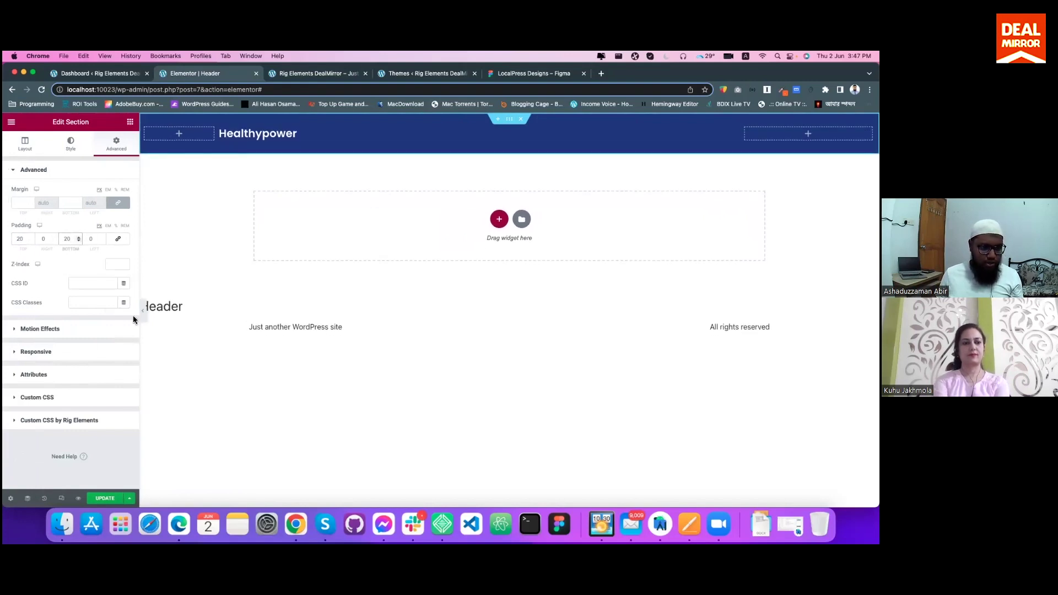
left_click(143, 311)
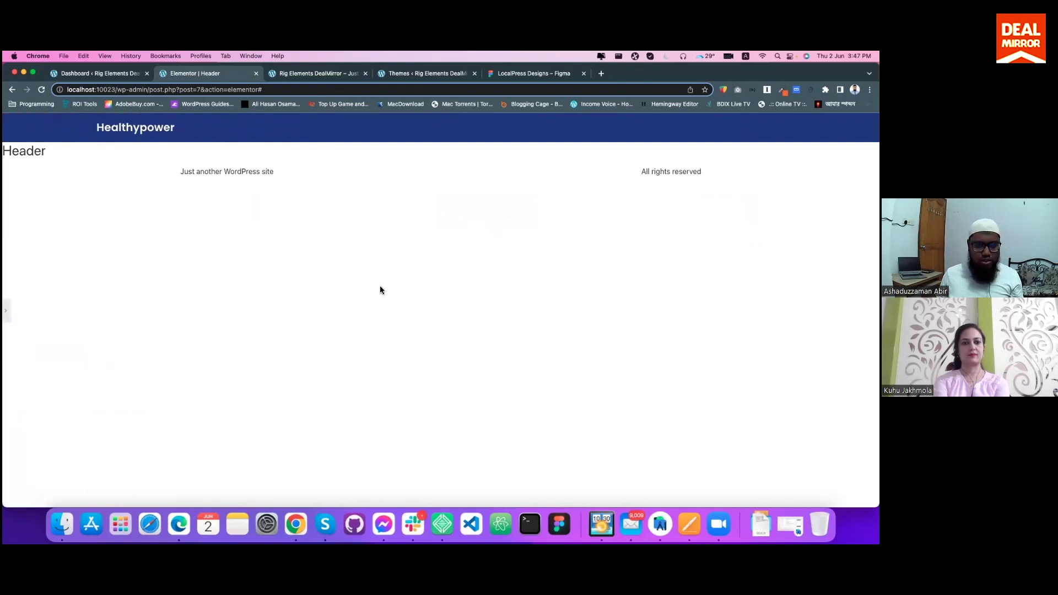
left_click(512, 74)
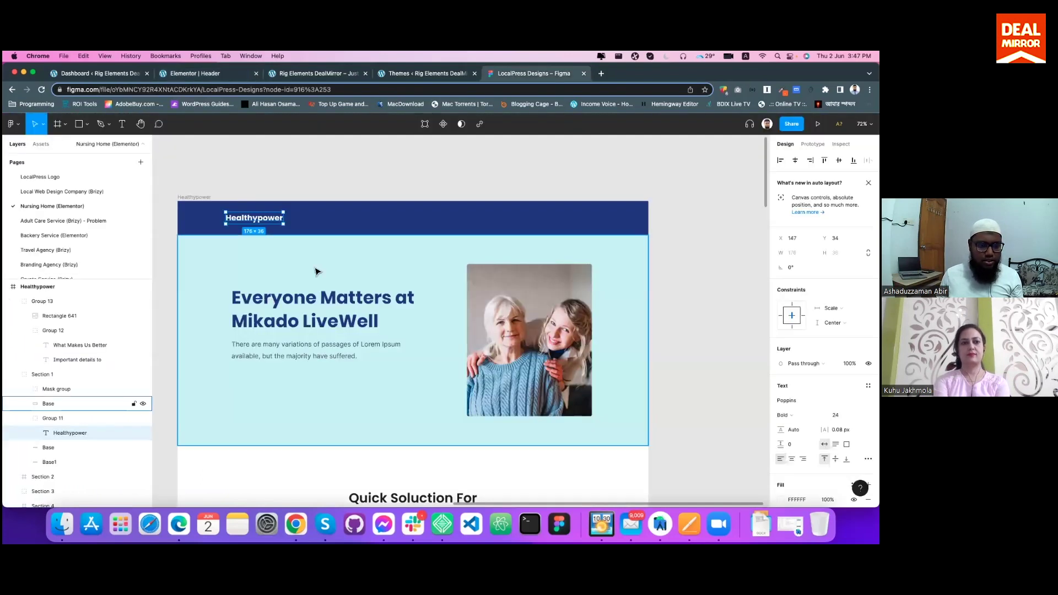
left_click(195, 73)
Set the section's top and bottom padding to 25 px, preview the header and update the template.
left_click(6, 311)
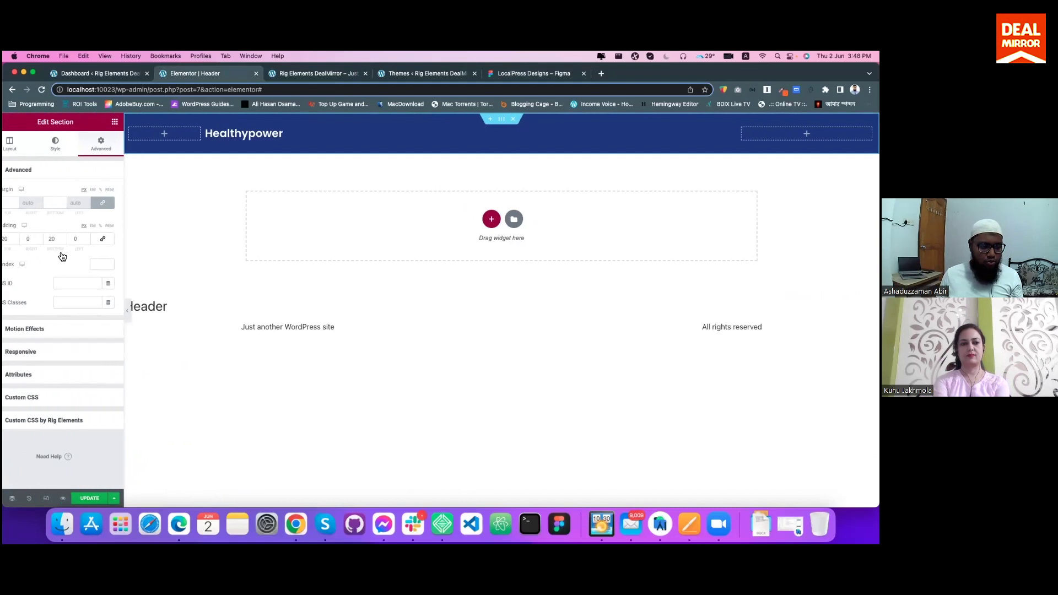
type("25")
key("Tab")
key("Tab")
type("25")
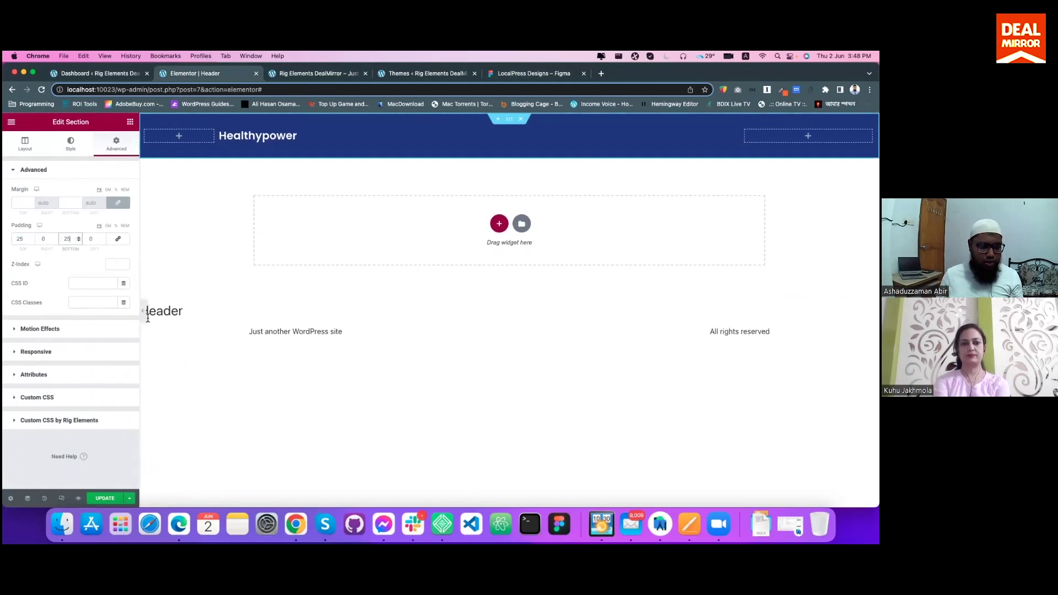
left_click(143, 311)
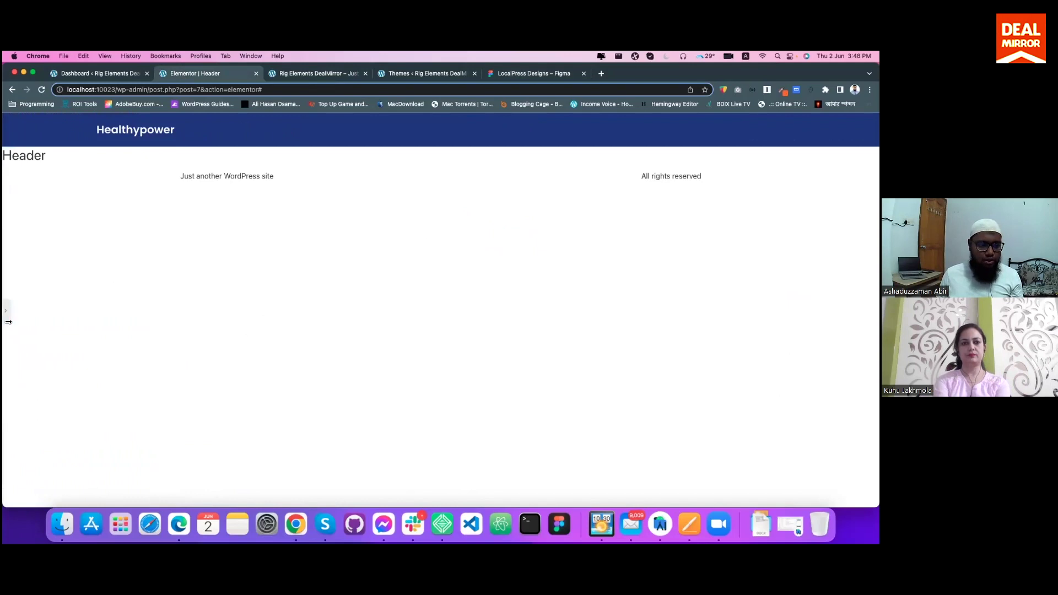
left_click(5, 310)
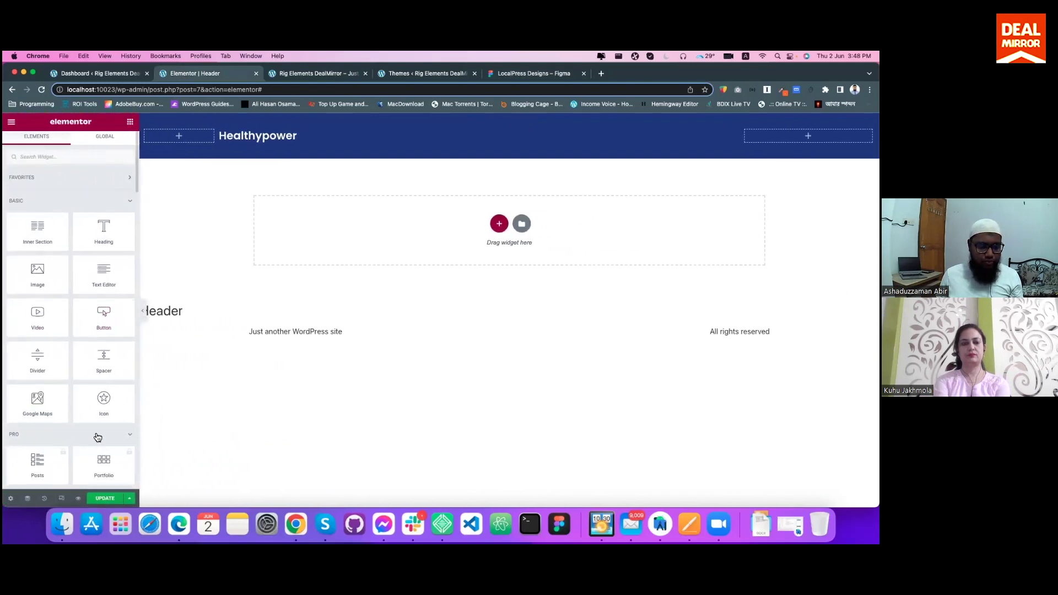
left_click(103, 498)
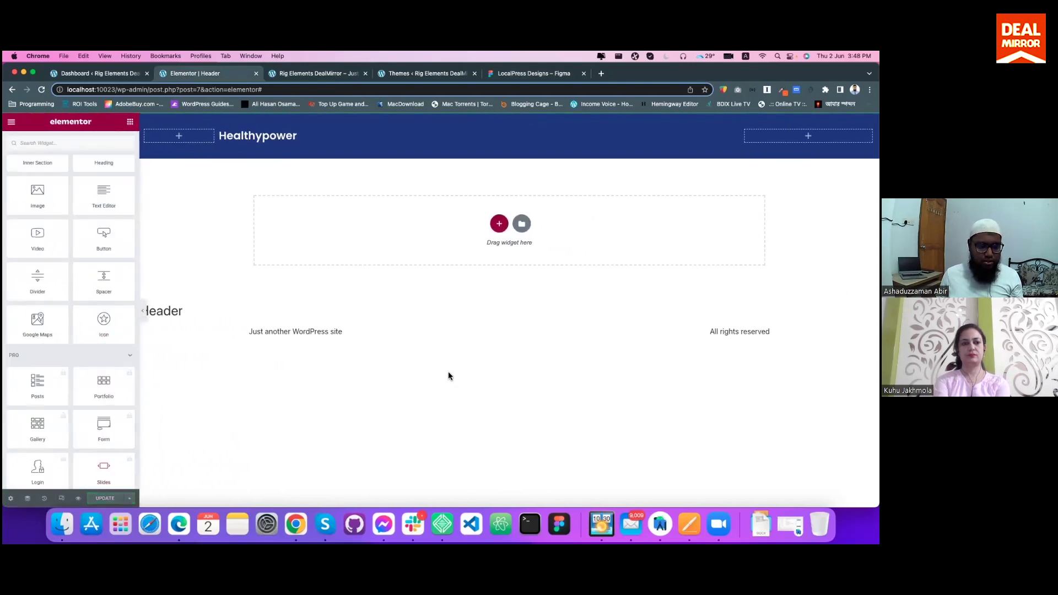
Reload the site's front end and examine the new header on the home page and the Hello world! post.
left_click(296, 77)
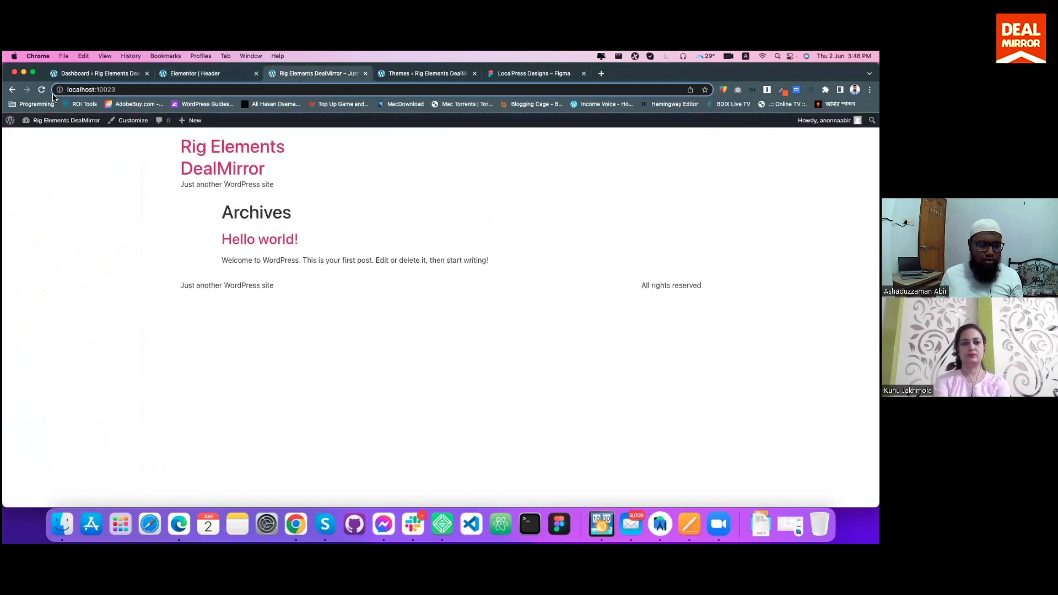
key("super+r")
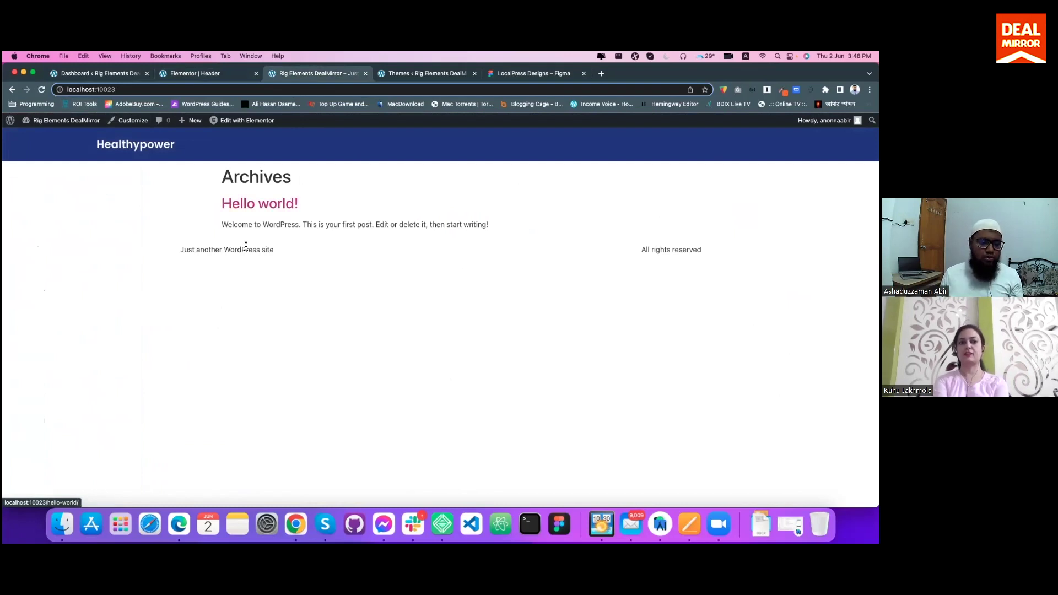
left_click(266, 209)
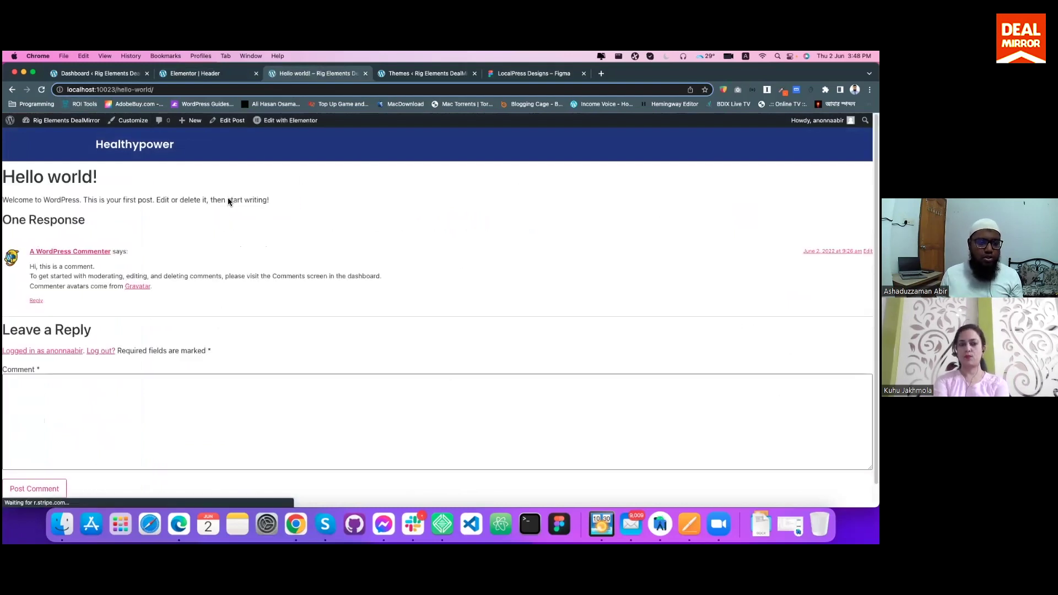
left_click_drag(76, 144, 214, 156)
left_click(214, 157)
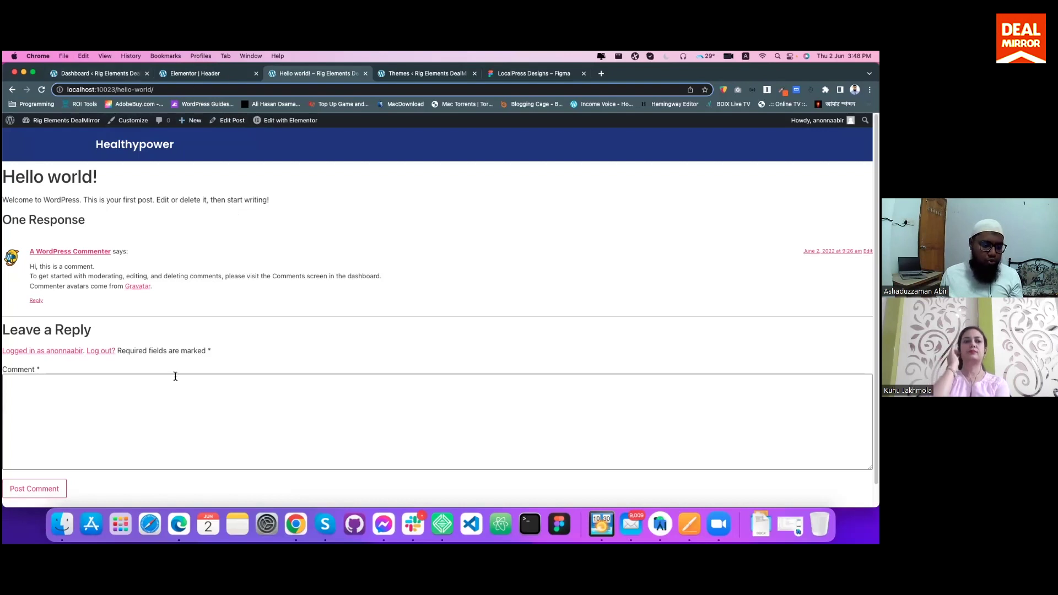
Start a new Rig template from the WordPress dashboard and review the available template types.
left_click(84, 76)
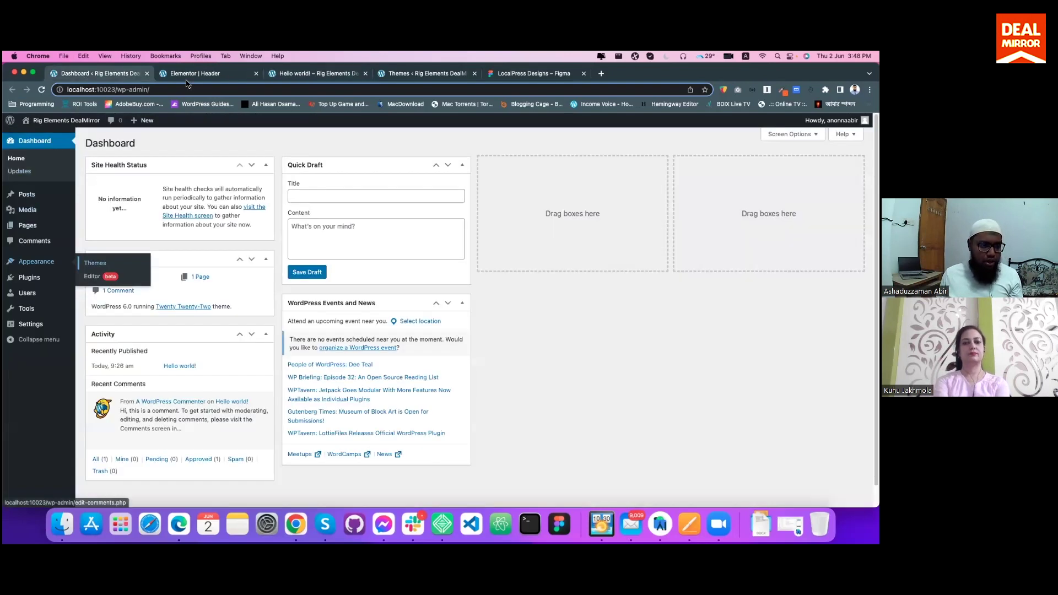
left_click(23, 194)
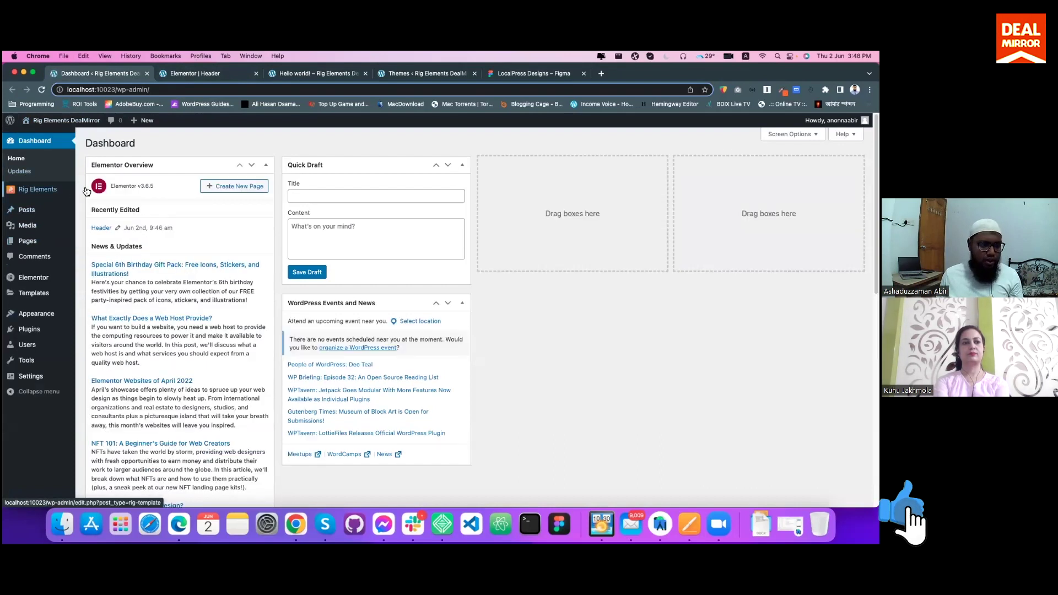
left_click(24, 191)
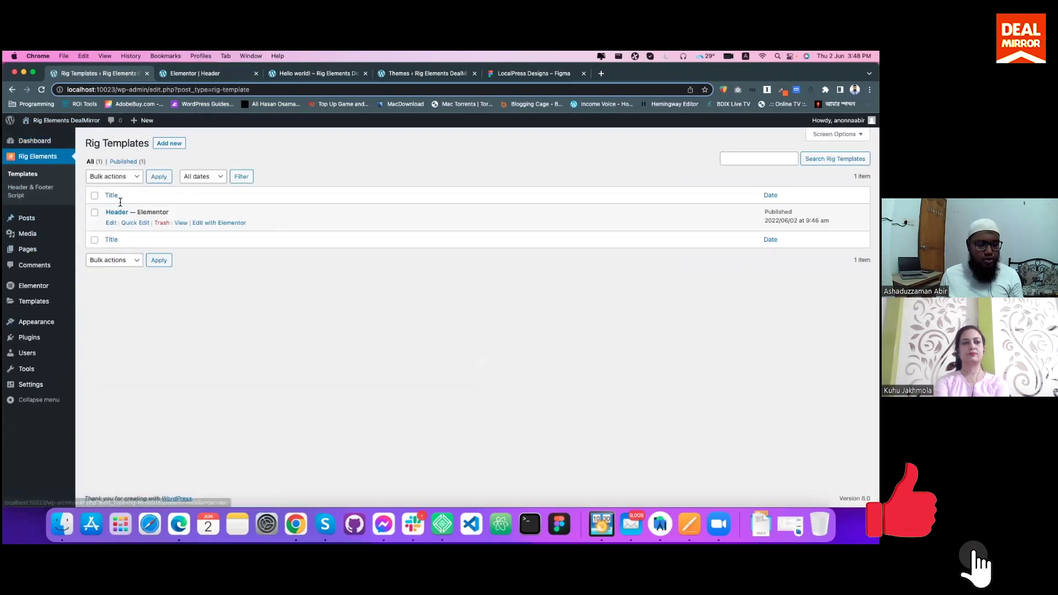
left_click(168, 143)
left_click(184, 259)
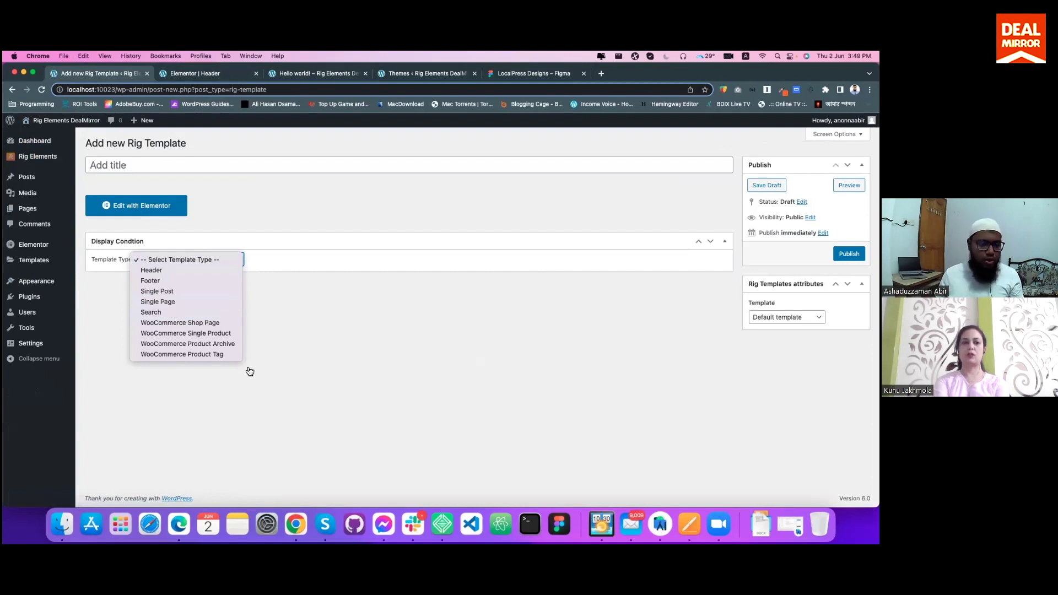
left_click(385, 175)
Examine the hero section below the header in the Figma Healthypower design.
left_click(193, 74)
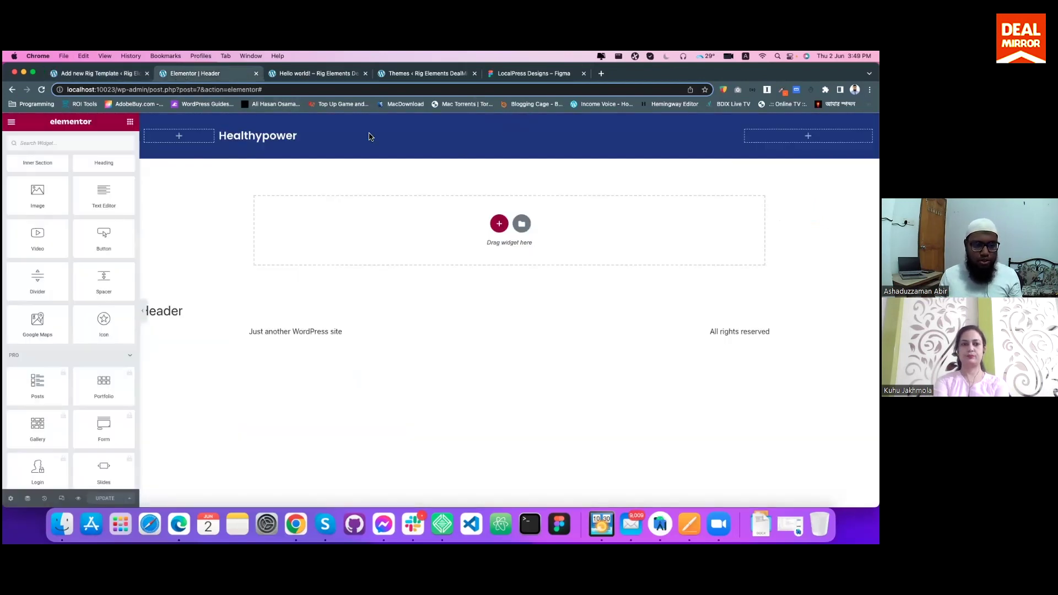
left_click(545, 74)
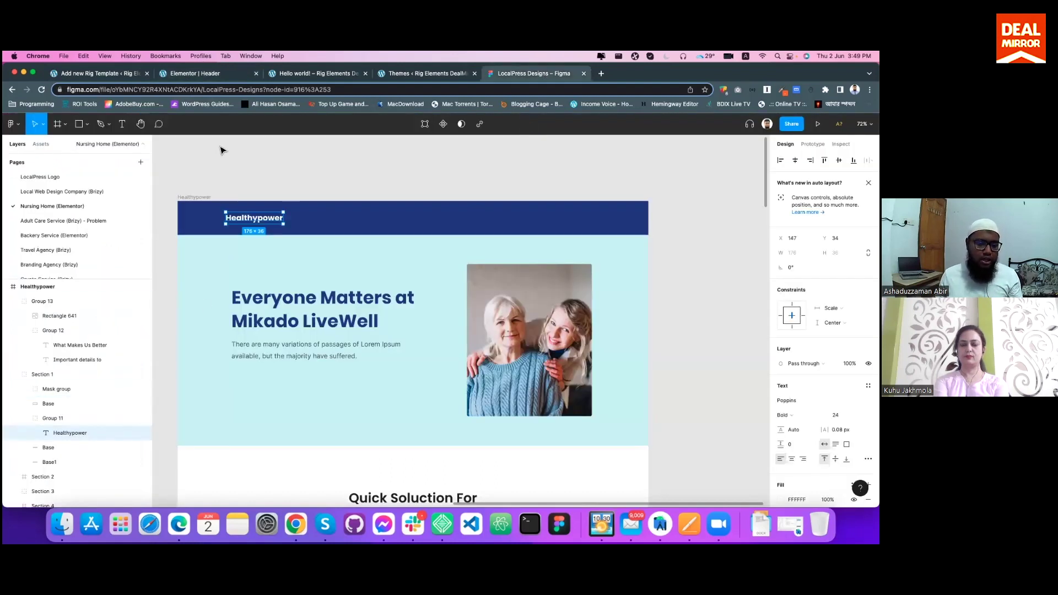
scroll(196, 215, "down", 3)
left_click(188, 201)
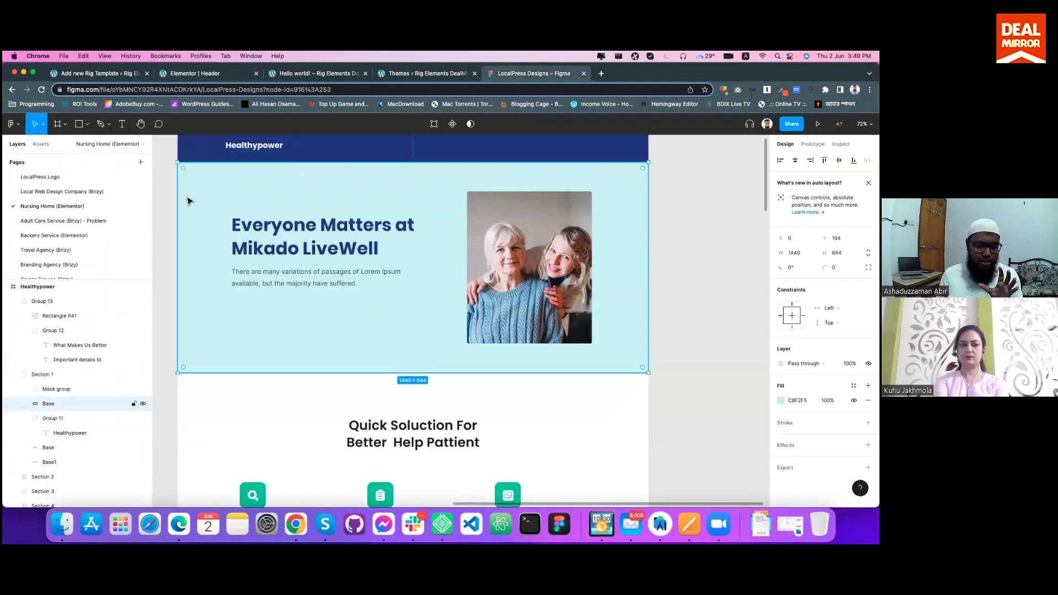
Return to the WordPress admin and create a new page titled Homepage.
left_click(199, 76)
left_click(107, 75)
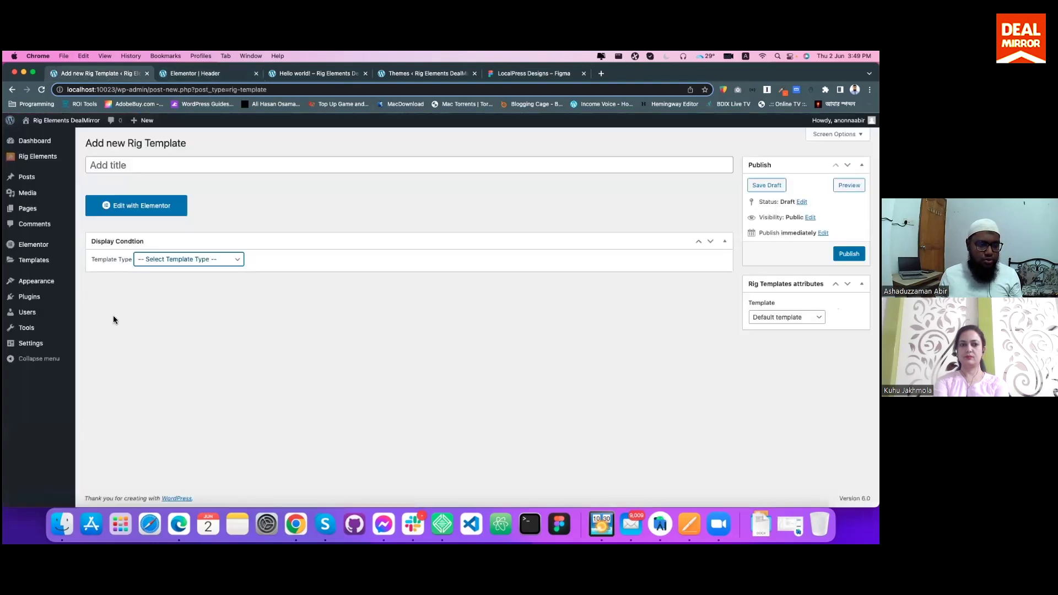
mouse_move(27, 208)
left_click(89, 210)
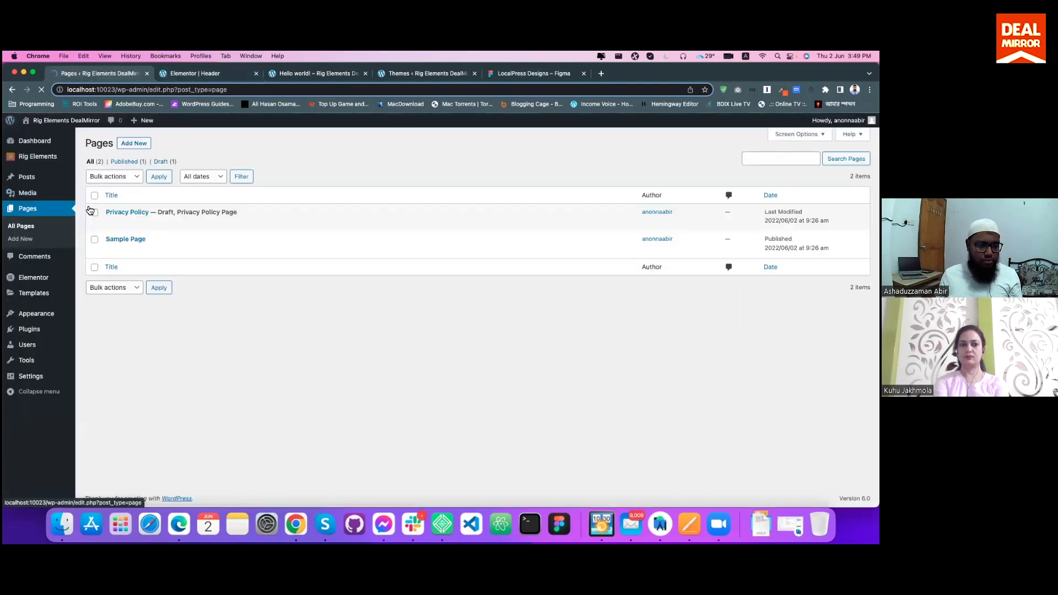
left_click(134, 143)
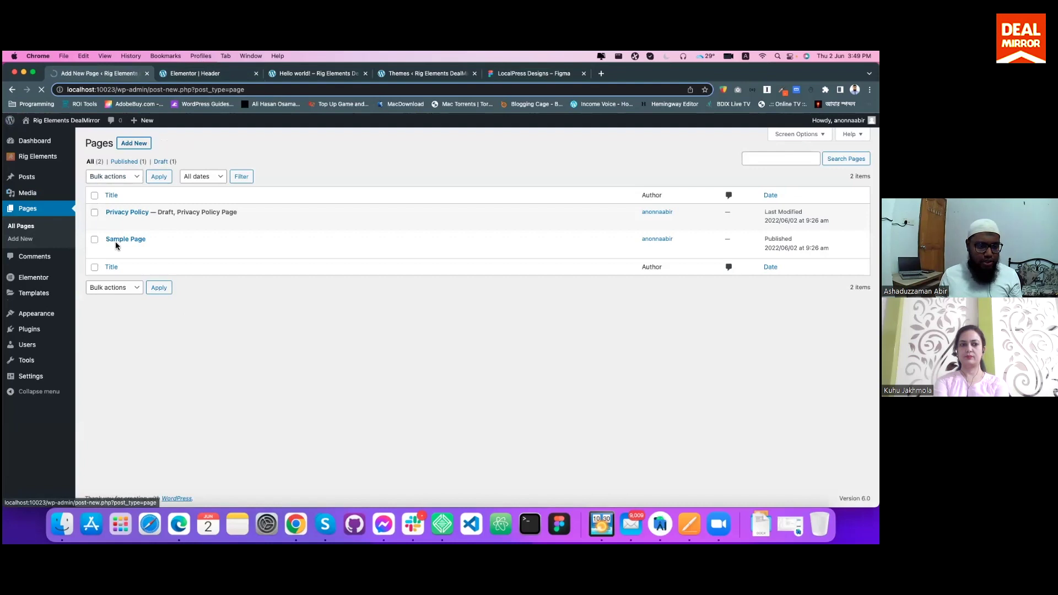
left_click(499, 192)
type("Homepage")
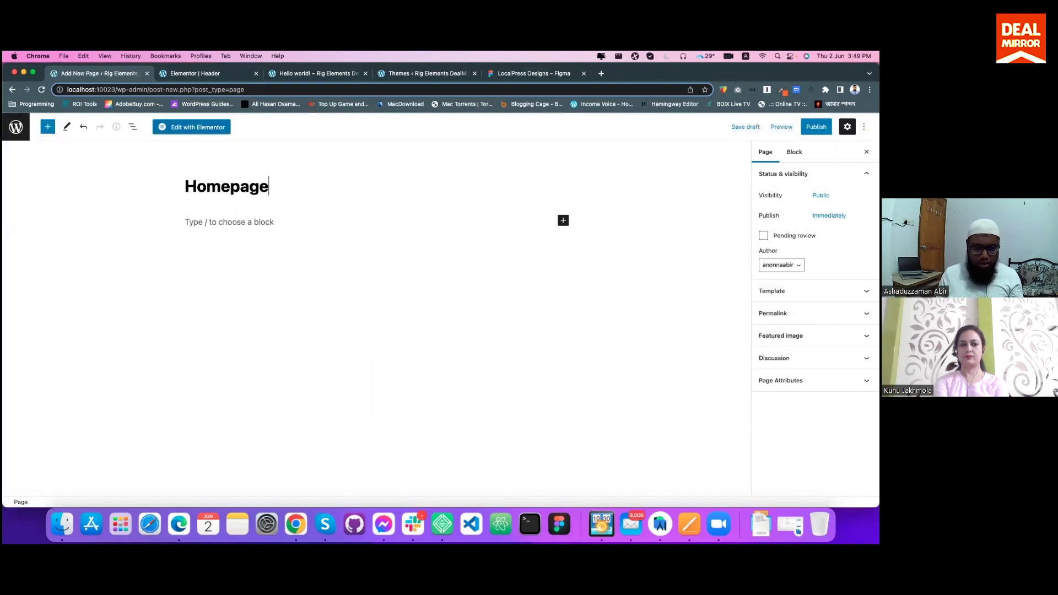
Set the page's template to Elementor Full Width and publish the page.
left_click(782, 291)
left_click(813, 311)
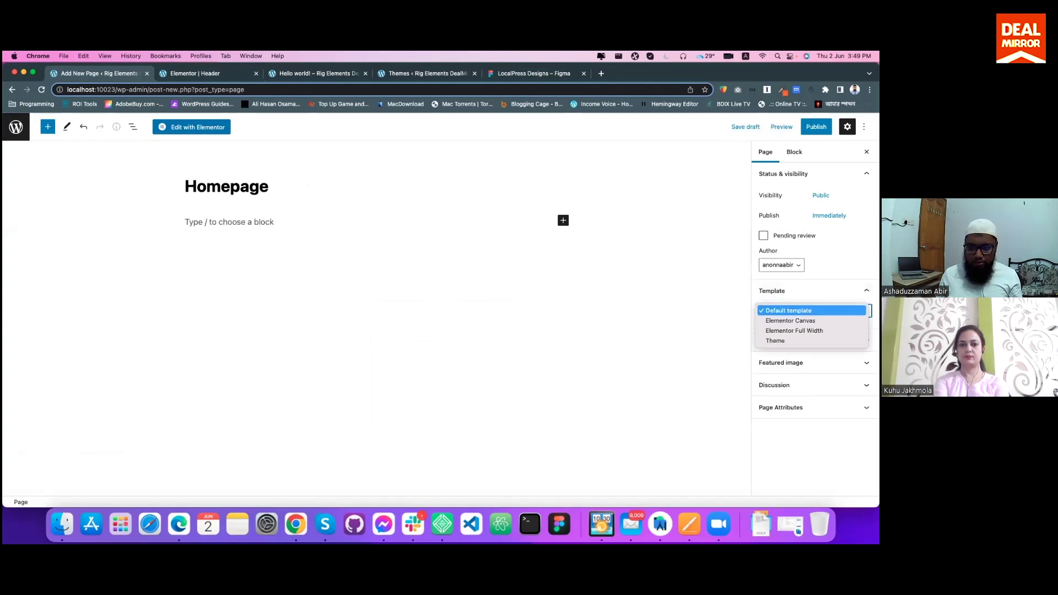
left_click(793, 330)
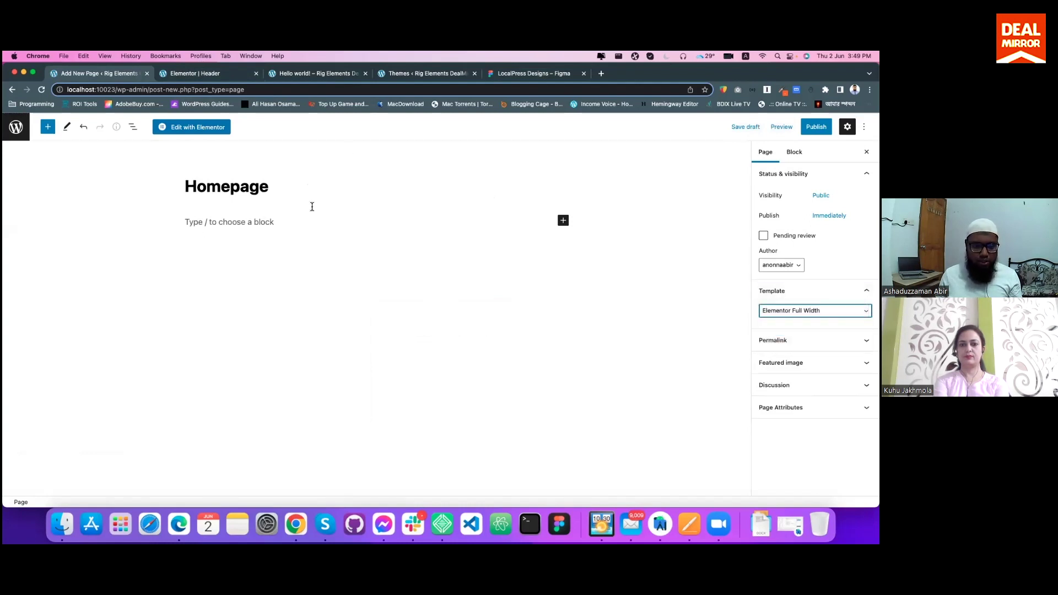
left_click(816, 127)
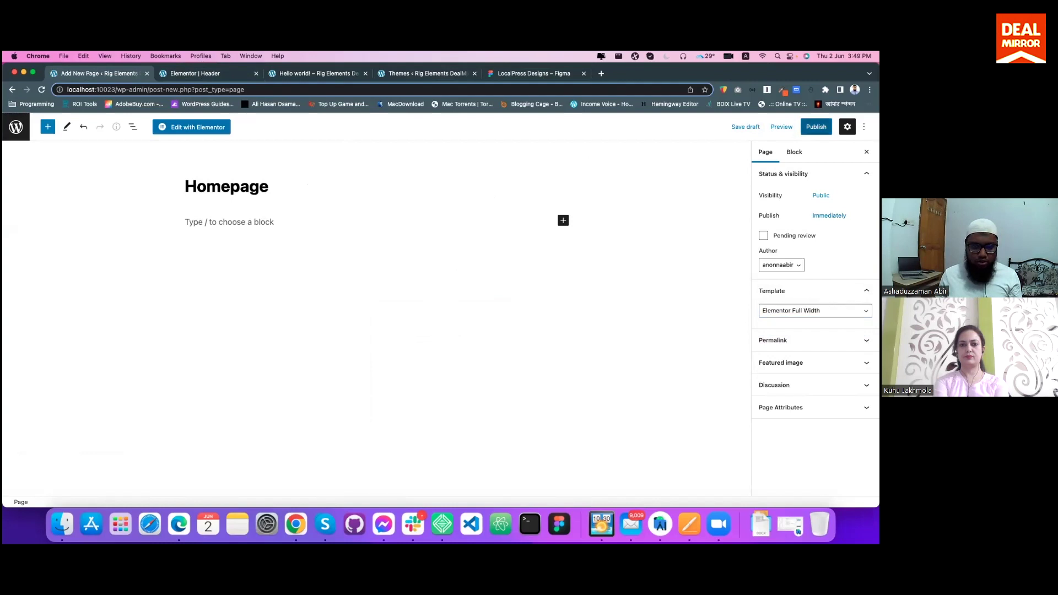
left_click(786, 127)
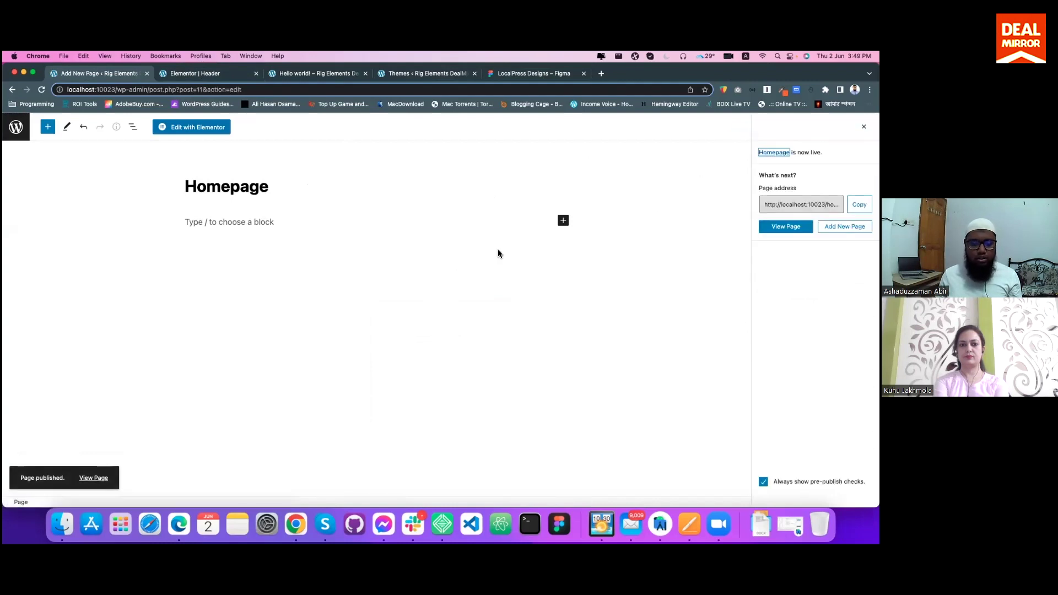
Open the Homepage in the Elementor editor and add a single-column section.
left_click(195, 128)
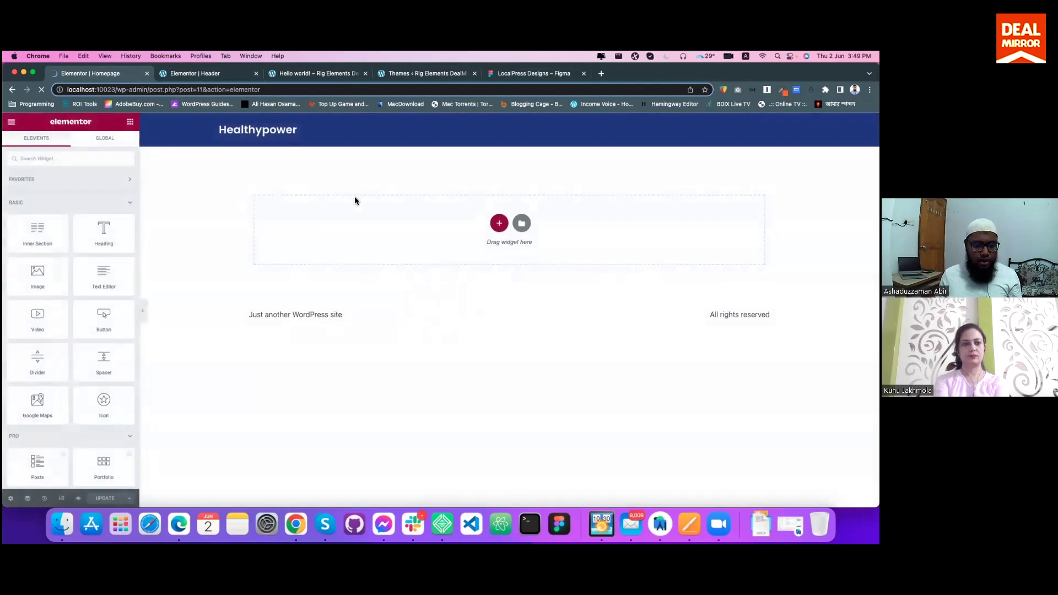
left_click(499, 222)
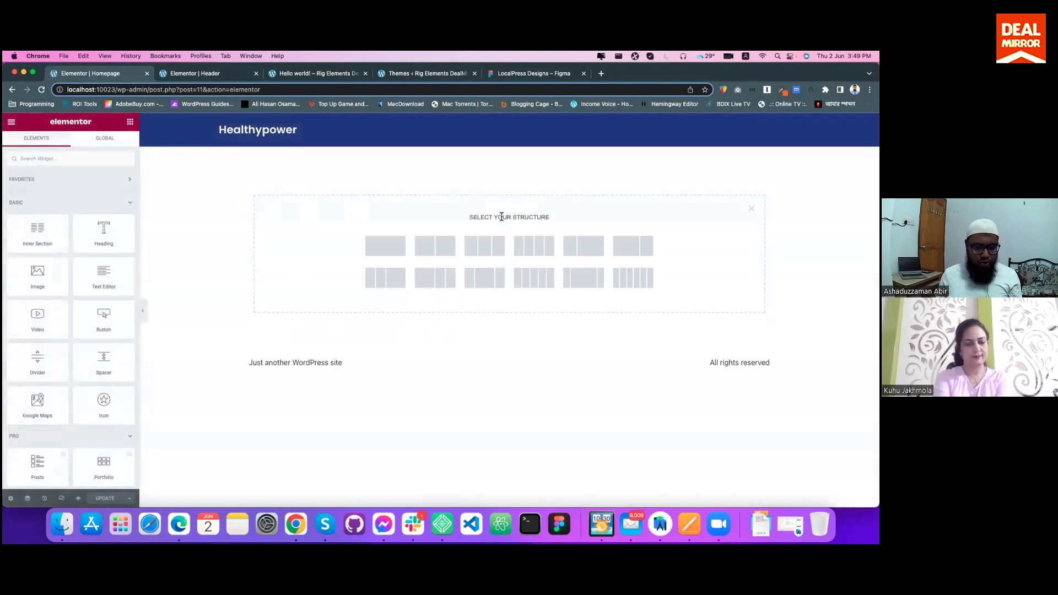
left_click(373, 248)
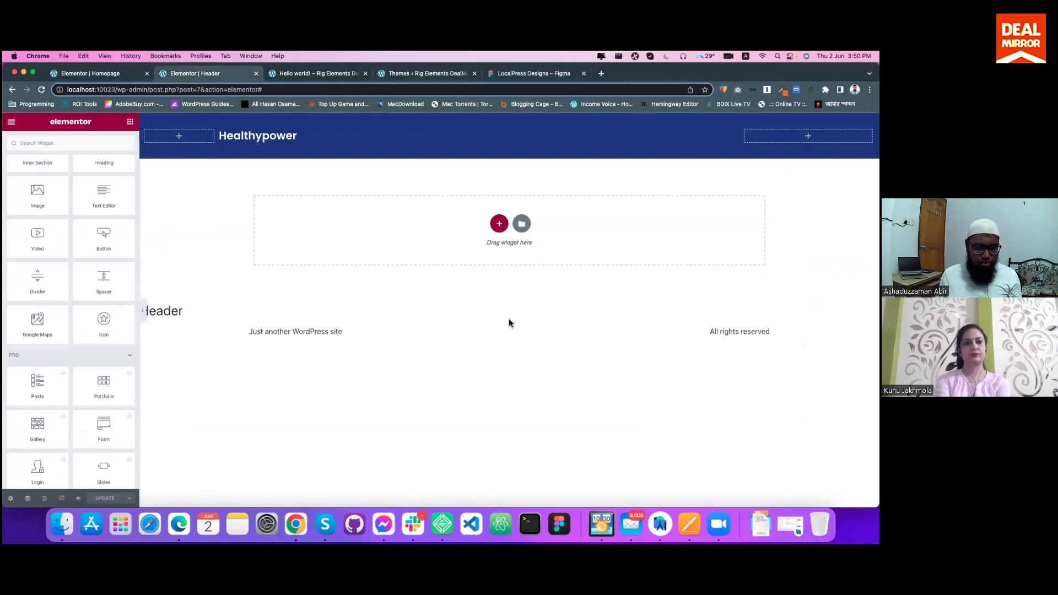
Export the hero photo of the two women from the Figma design as a PNG named dealmirror_test to the Desktop.
left_click(508, 80)
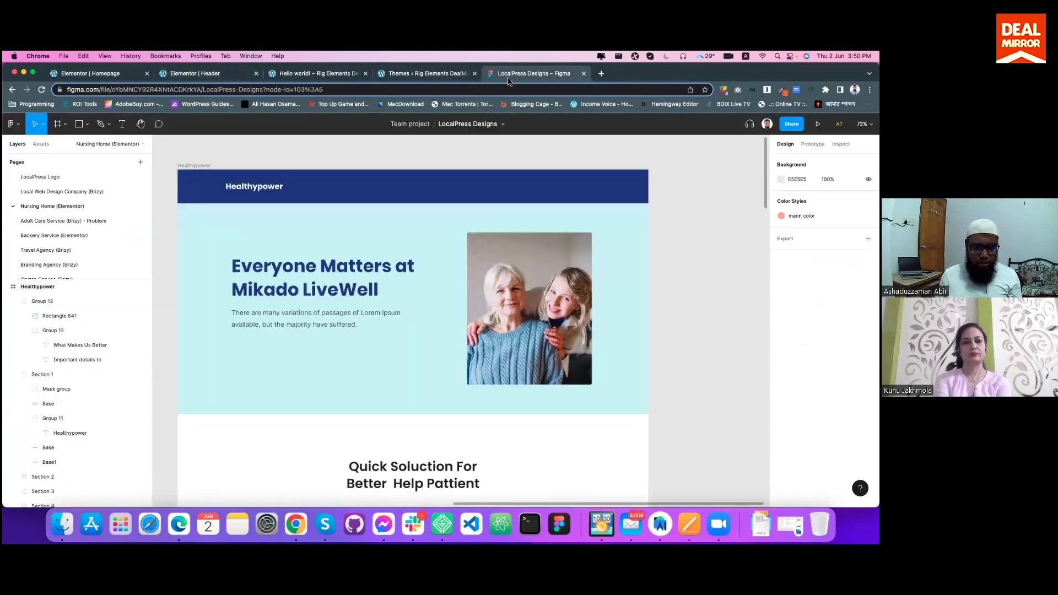
scroll(529, 275, "down", 3)
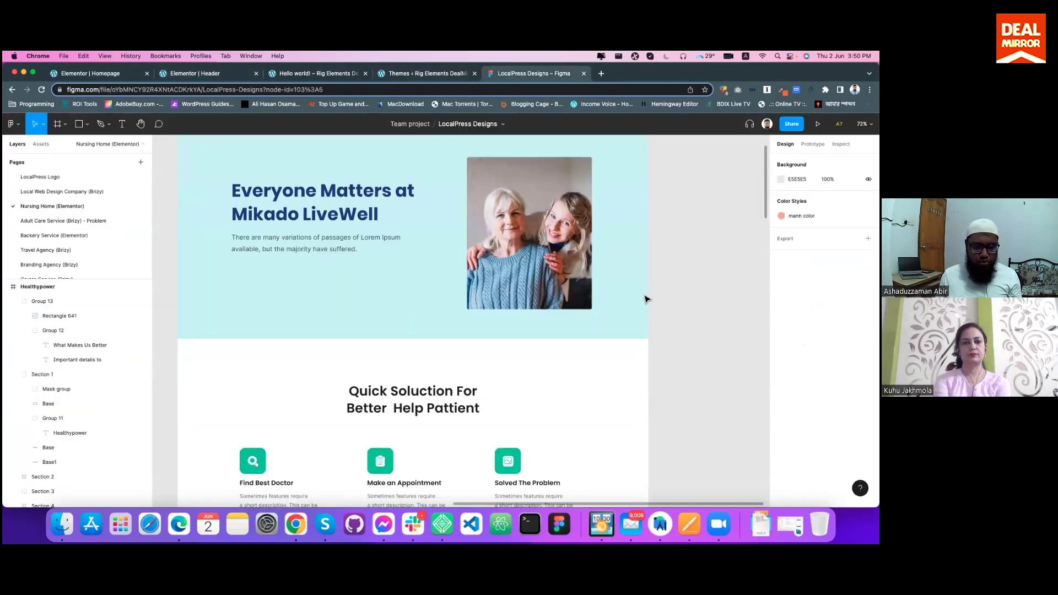
double_click(543, 248)
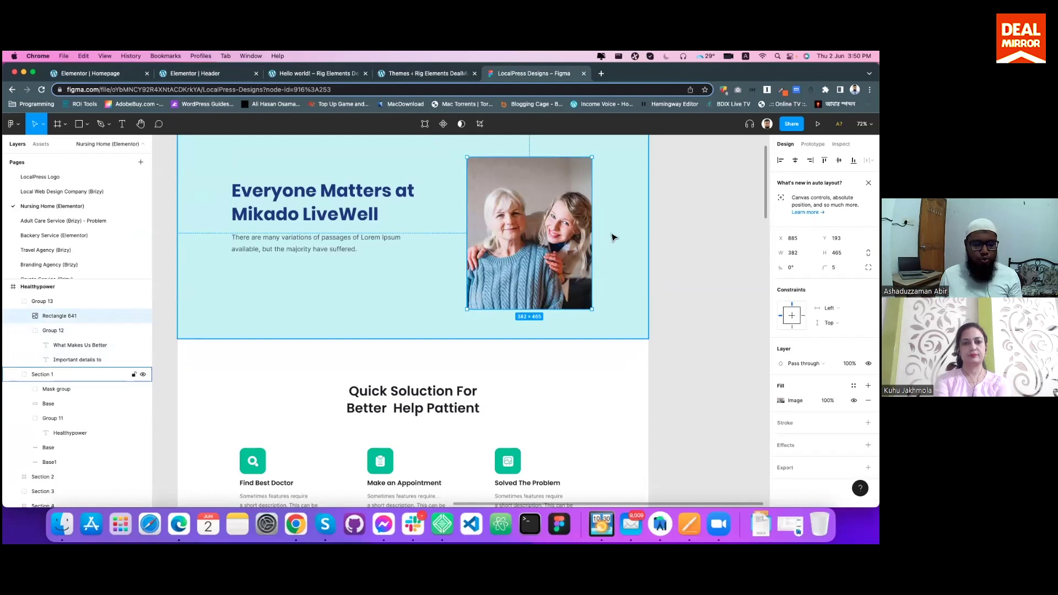
left_click(868, 467)
scroll(825, 385, "down", 2)
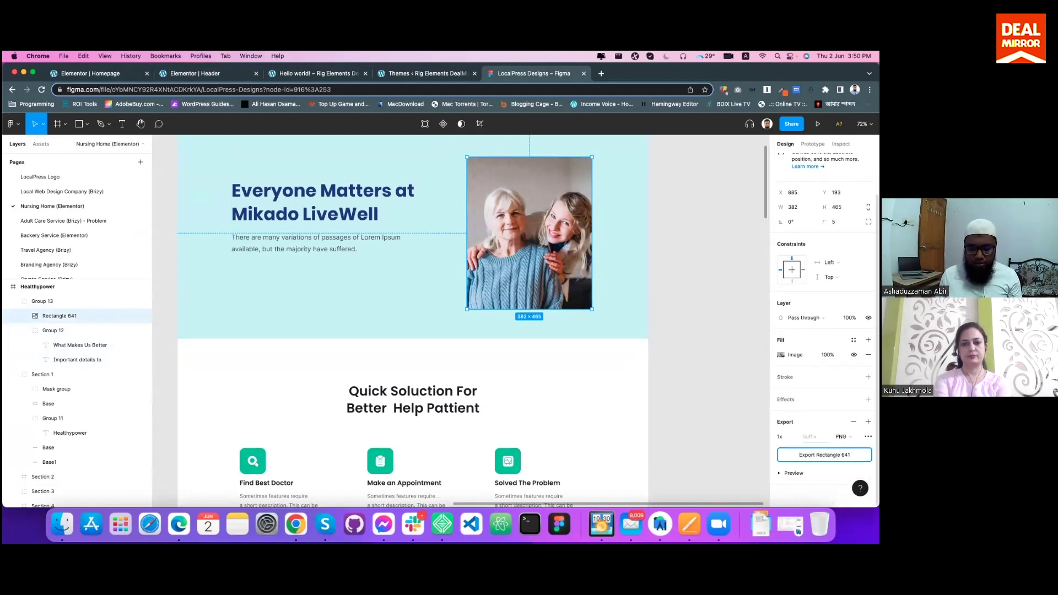
left_click(825, 454)
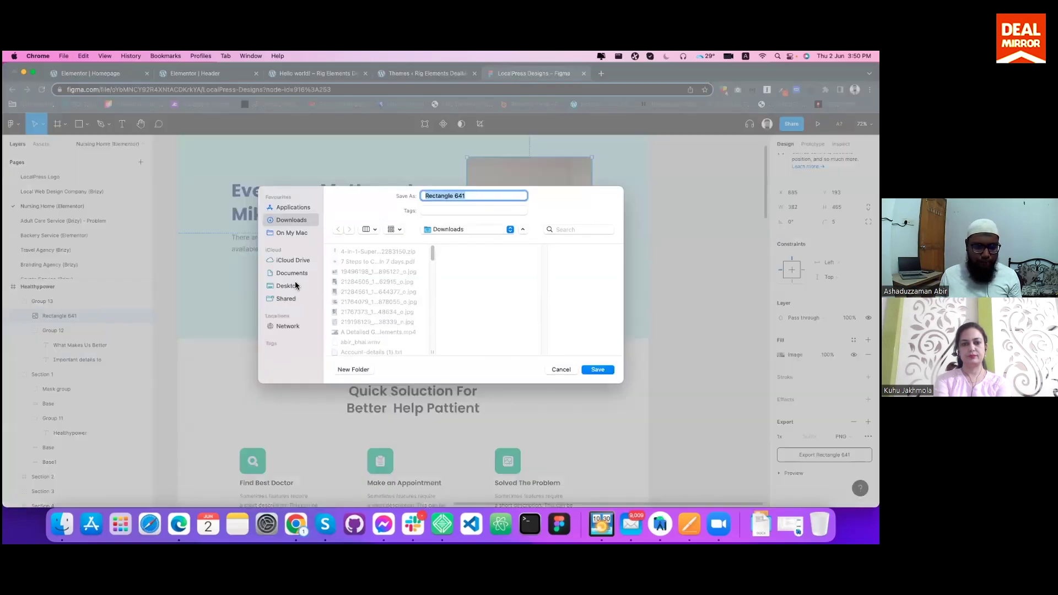
key("BackSpace")
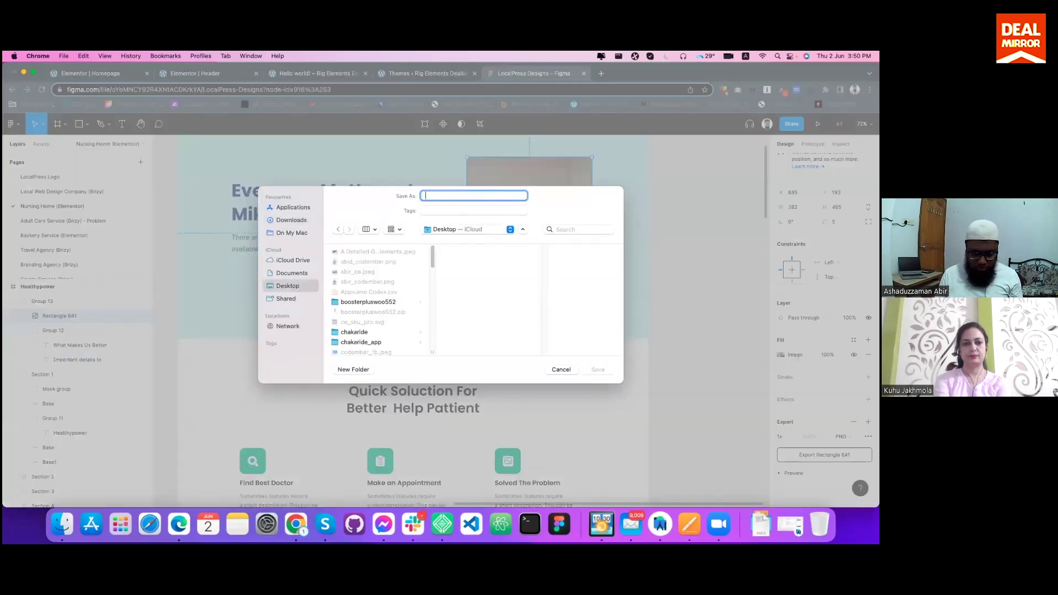
type("dealmirror_test")
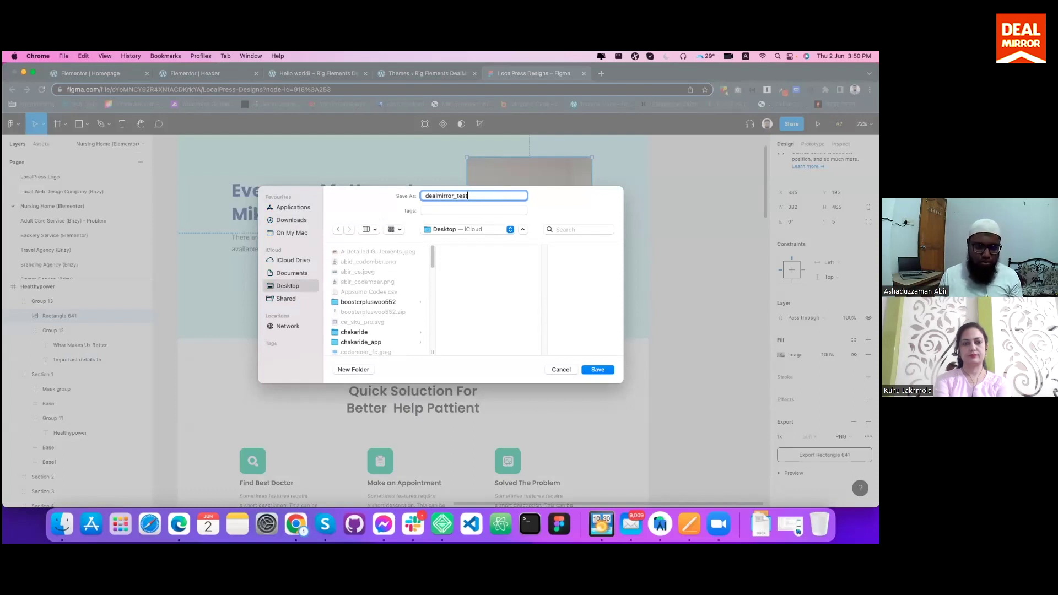
key("Return")
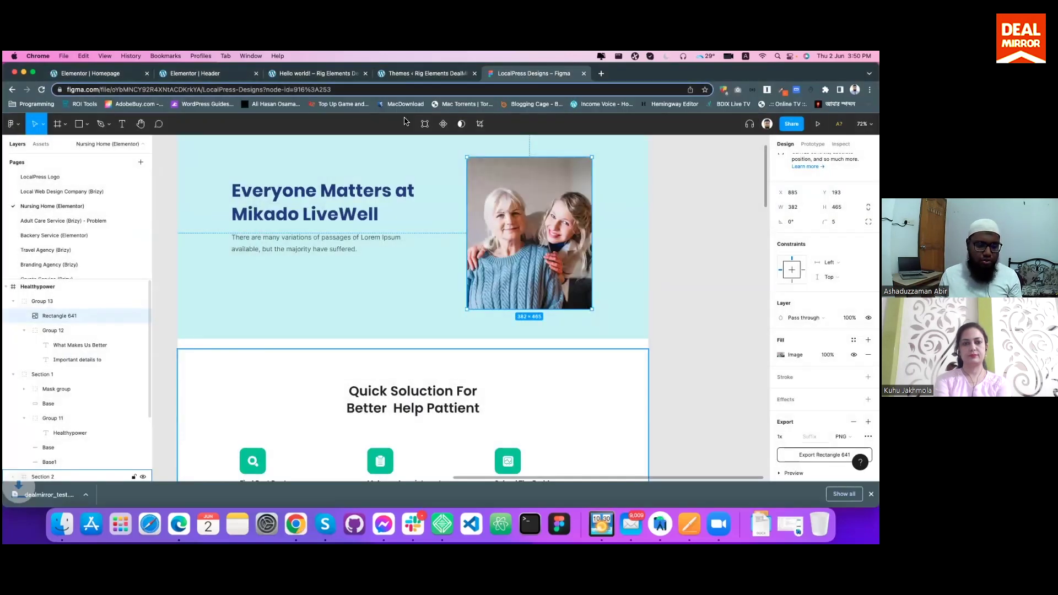
Place the Homepage editor's browser tab directly before the Figma tab.
left_click(292, 77)
left_click(402, 74)
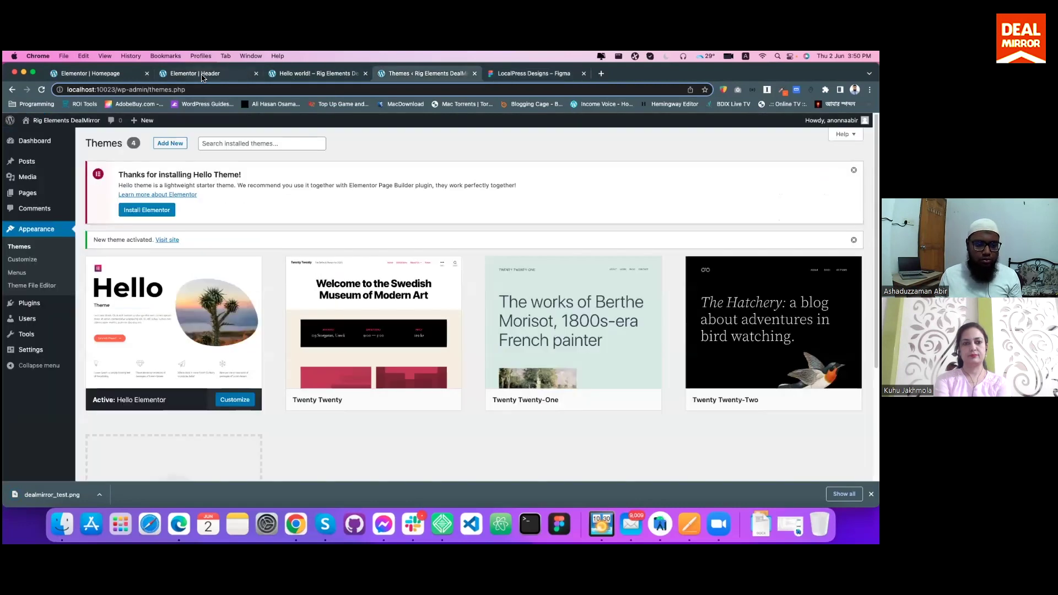
left_click(198, 73)
left_click_drag(90, 73, 467, 91)
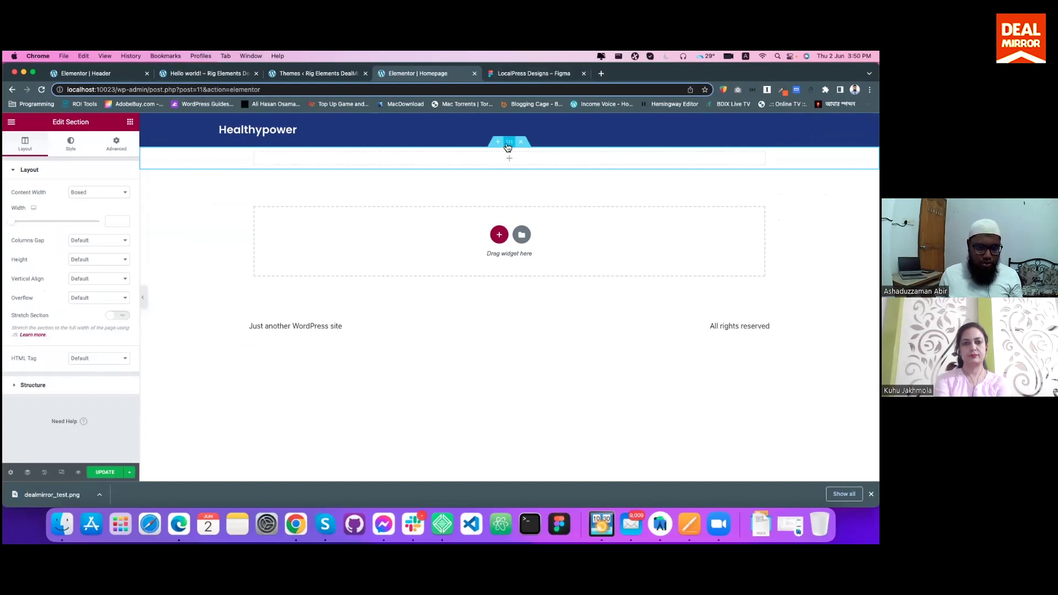
Set the new section's content width to Full Width and its columns gap to No Gap.
left_click(98, 193)
left_click(99, 203)
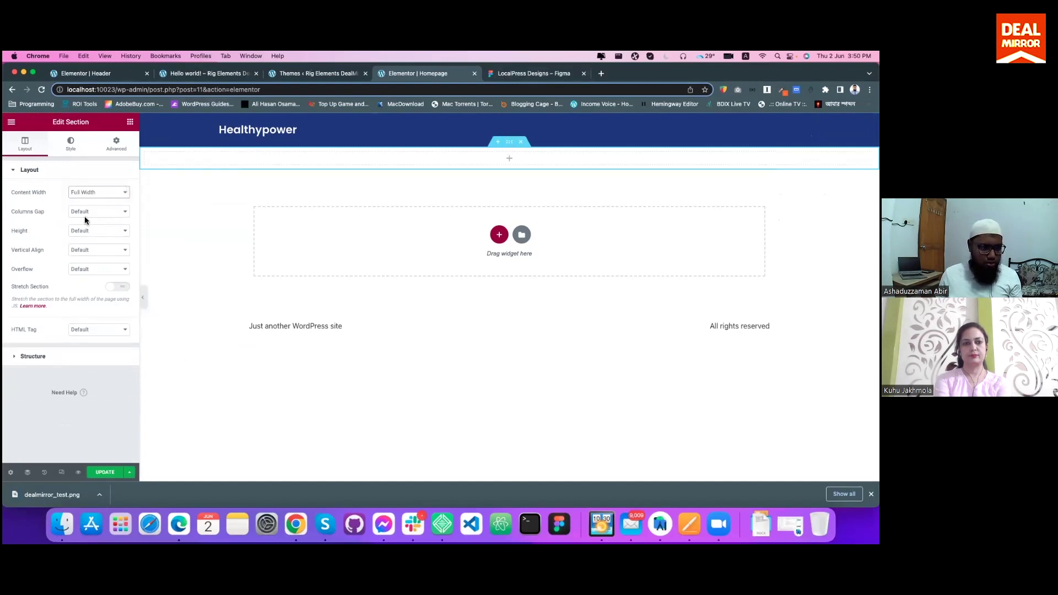
left_click(85, 213)
left_click(85, 222)
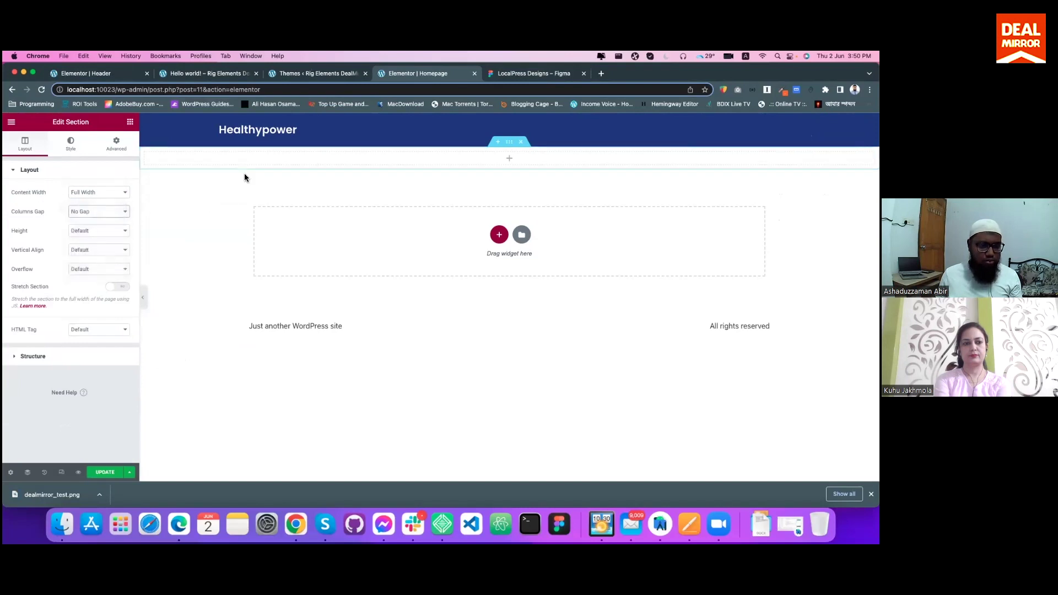
Add a two-column inner section inside the section and place an Image widget in its second column.
left_click(131, 123)
left_click_drag(32, 238, 410, 180)
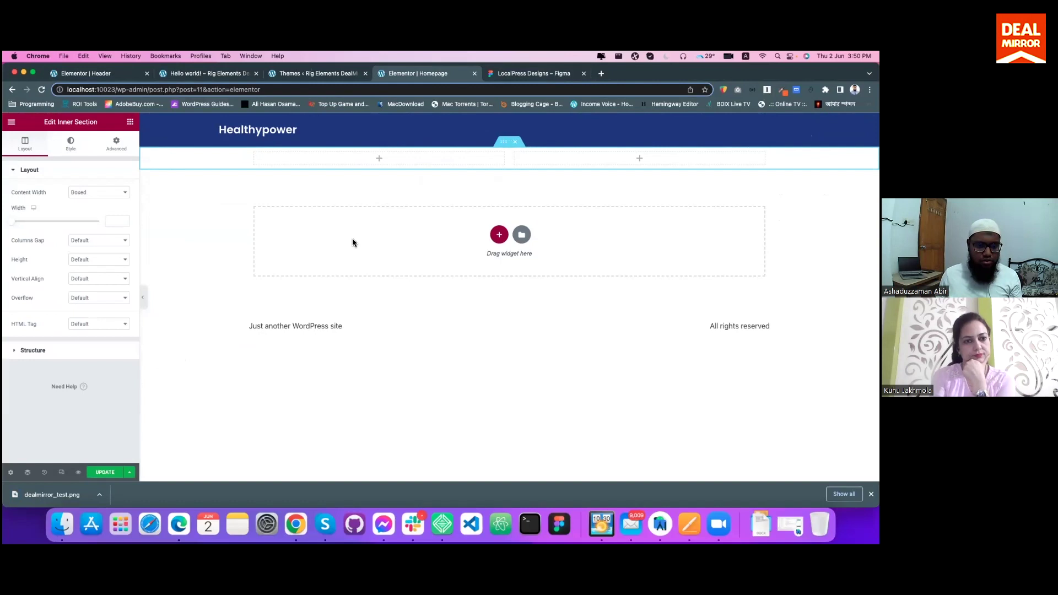
left_click(130, 123)
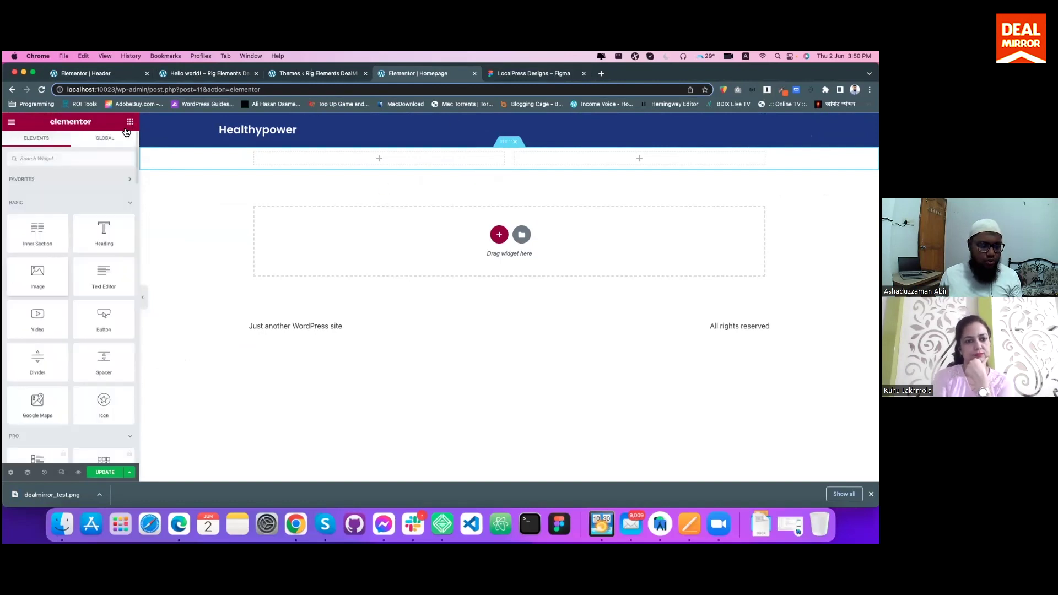
left_click_drag(37, 272, 610, 157)
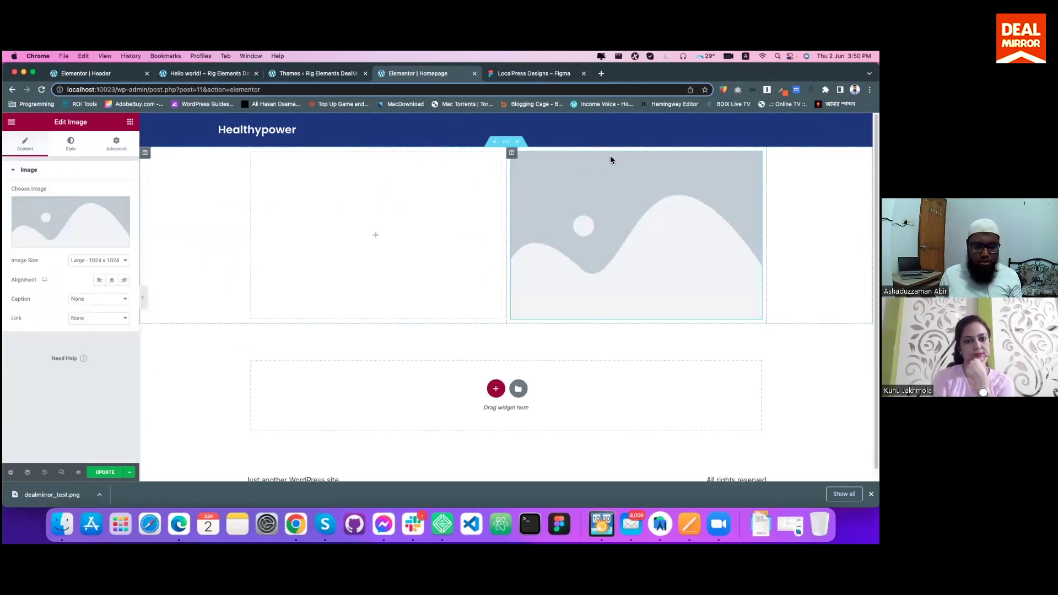
Upload dealmirror_test.png to the media library and insert it into the Image widget.
left_click(71, 208)
left_click(133, 158)
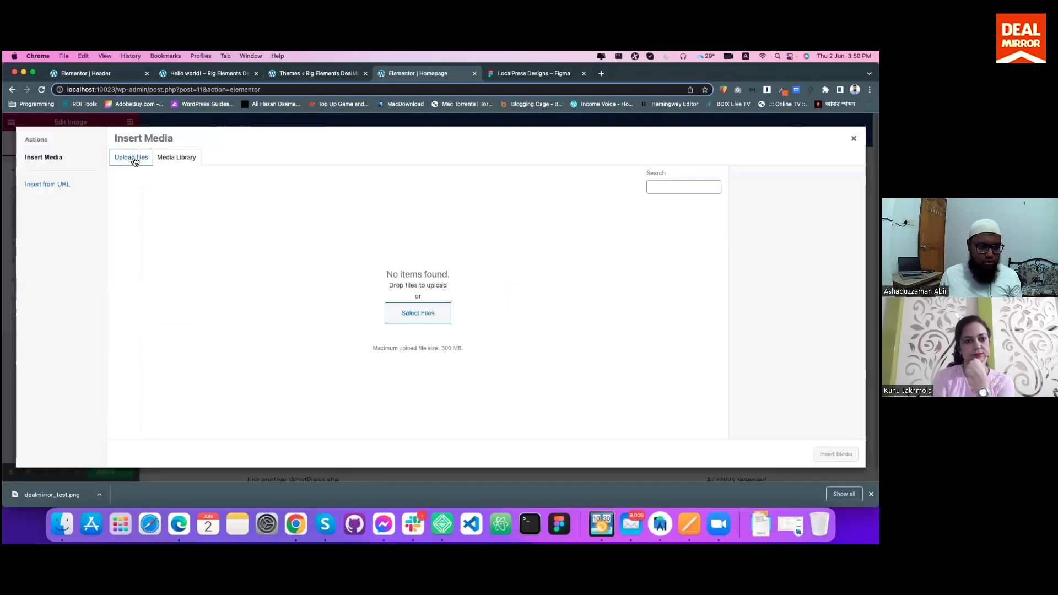
left_click_drag(51, 494, 460, 281)
left_click(835, 454)
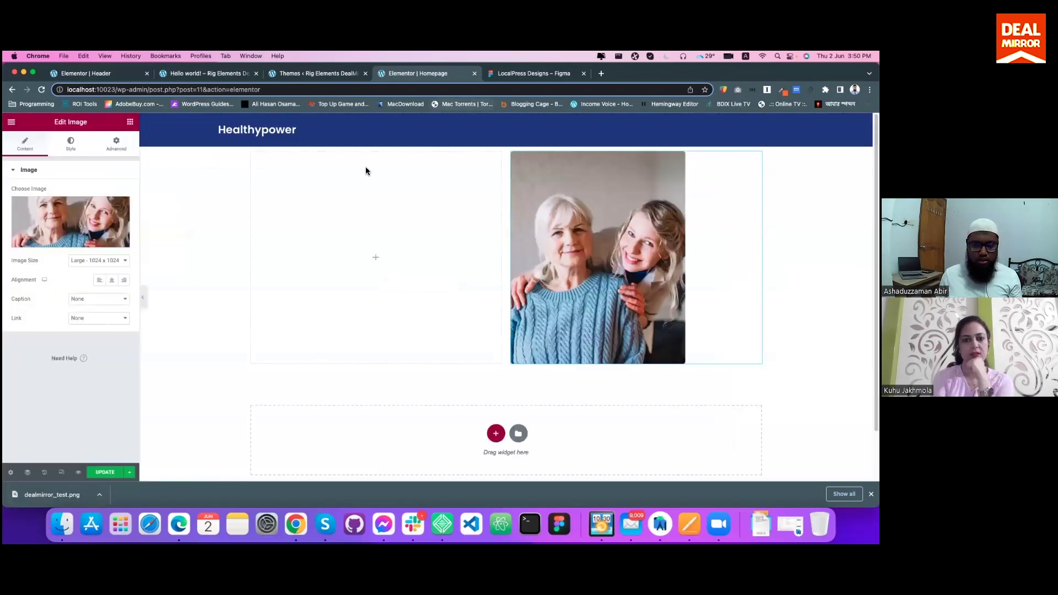
Copy the fill colour code of the hero section's light background rectangle from the Figma design.
key("ctrl+Tab")
scroll(316, 289, "up", 3)
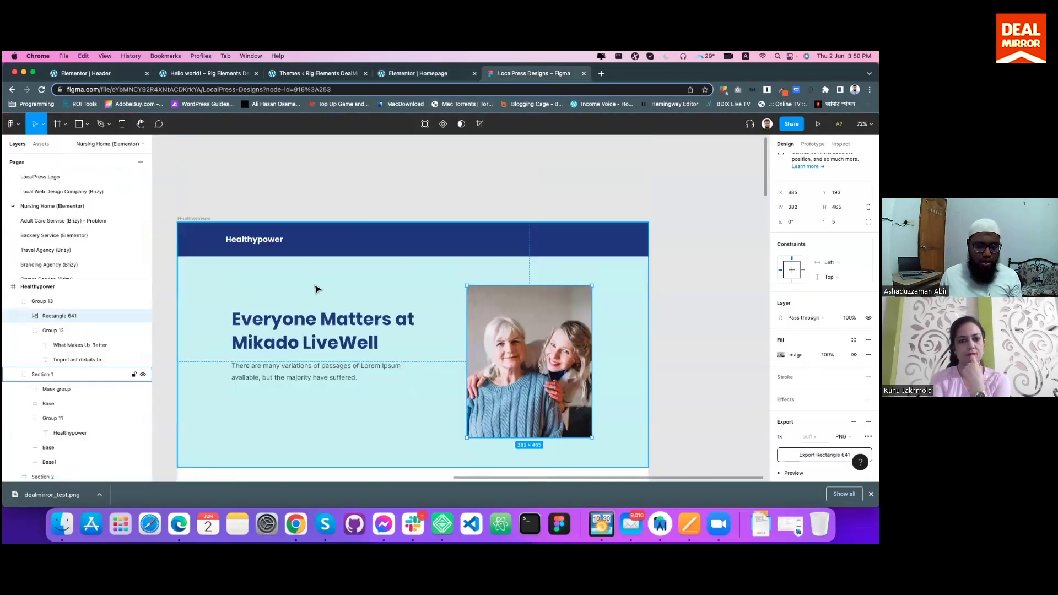
left_click(315, 288)
left_click(797, 379)
key("super+c")
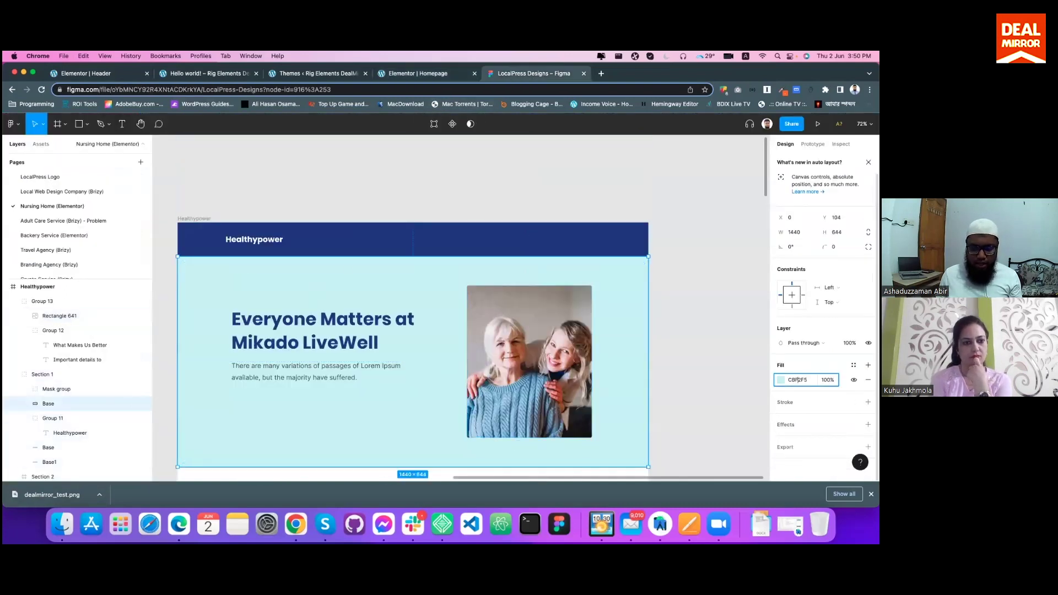
Give the Homepage's hero section a Classic background in the light cyan colour copied from the Figma design.
left_click(381, 75)
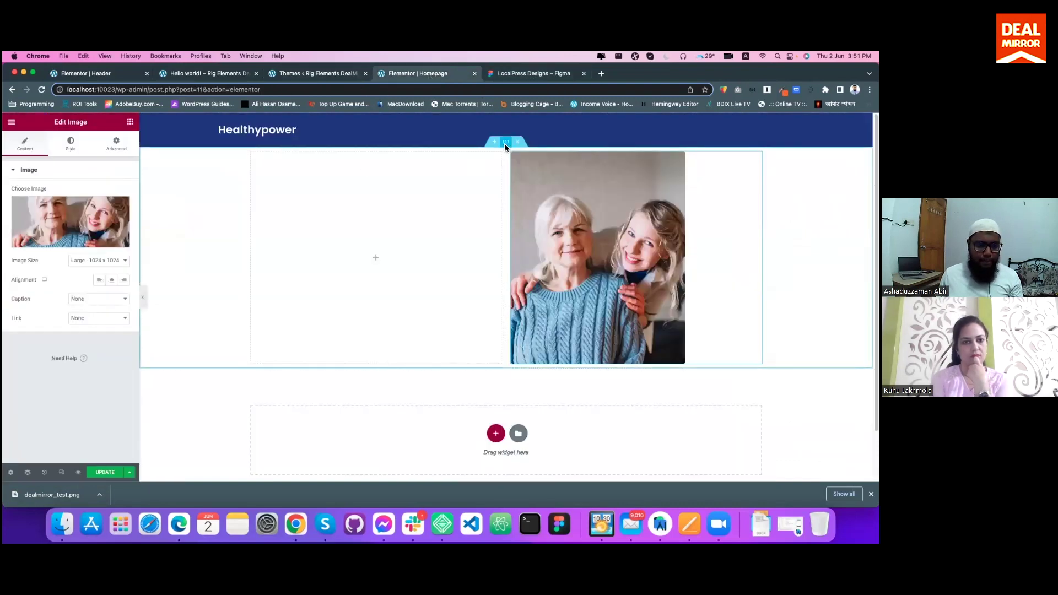
left_click(504, 143)
left_click(75, 146)
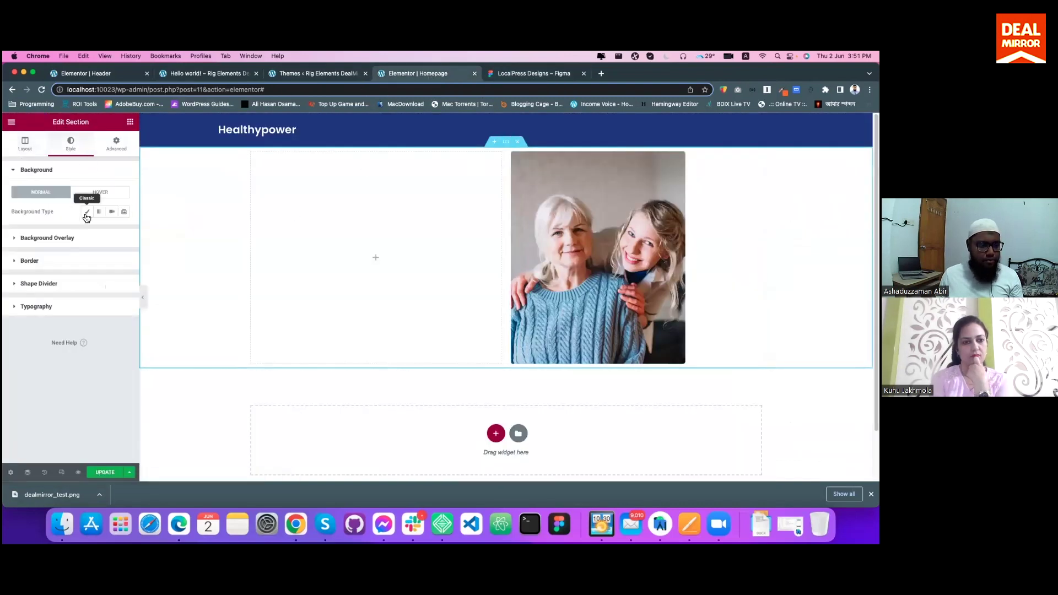
left_click(87, 212)
left_click(123, 230)
key("super+v")
left_click(75, 447)
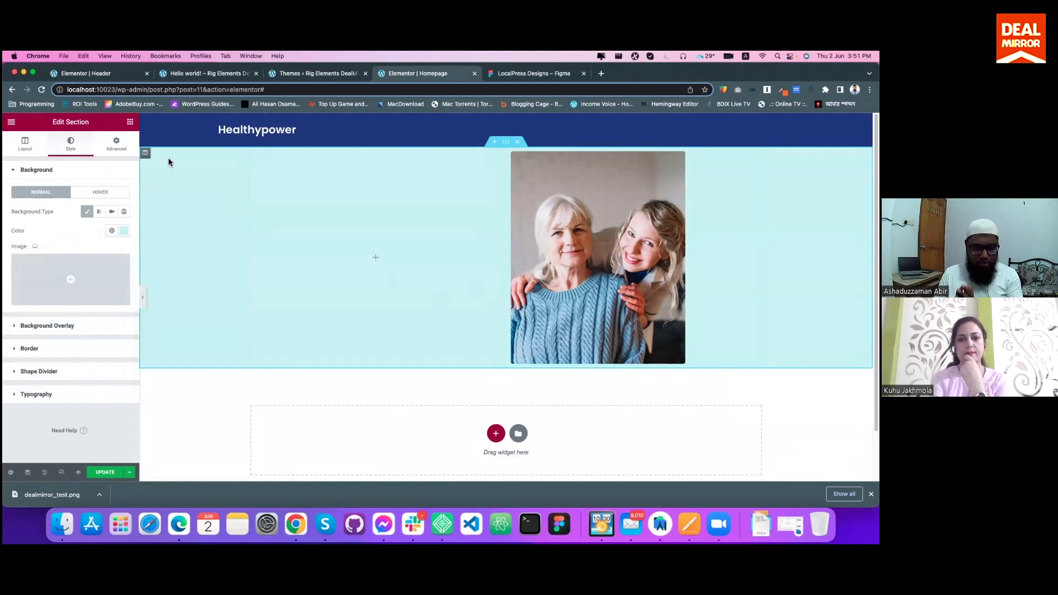
Add a Heading widget to the inner section's empty first column and a Text Editor widget below it.
left_click(130, 122)
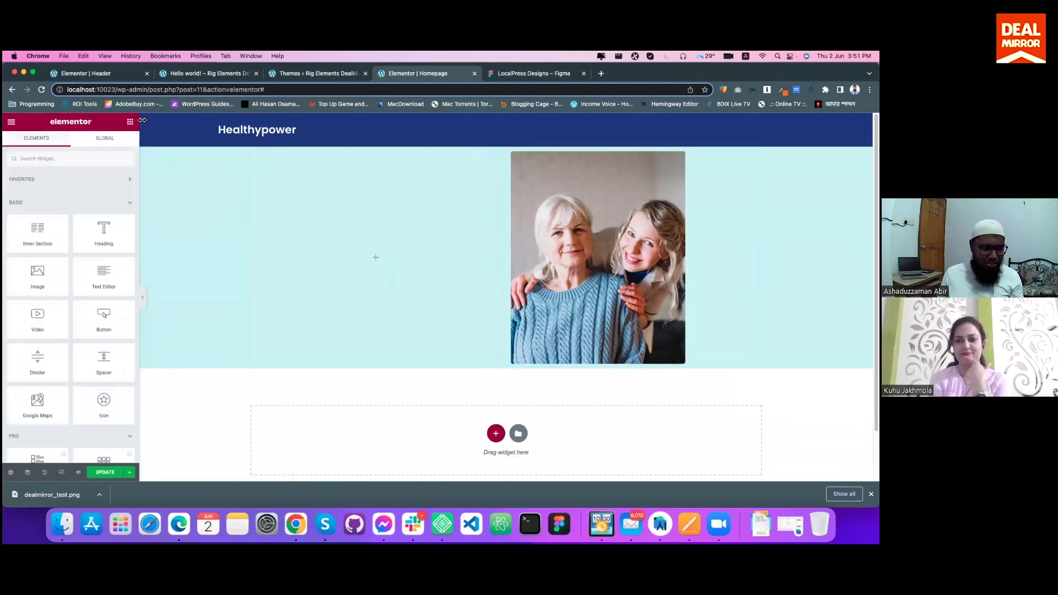
left_click_drag(106, 238, 325, 256)
left_click(130, 121)
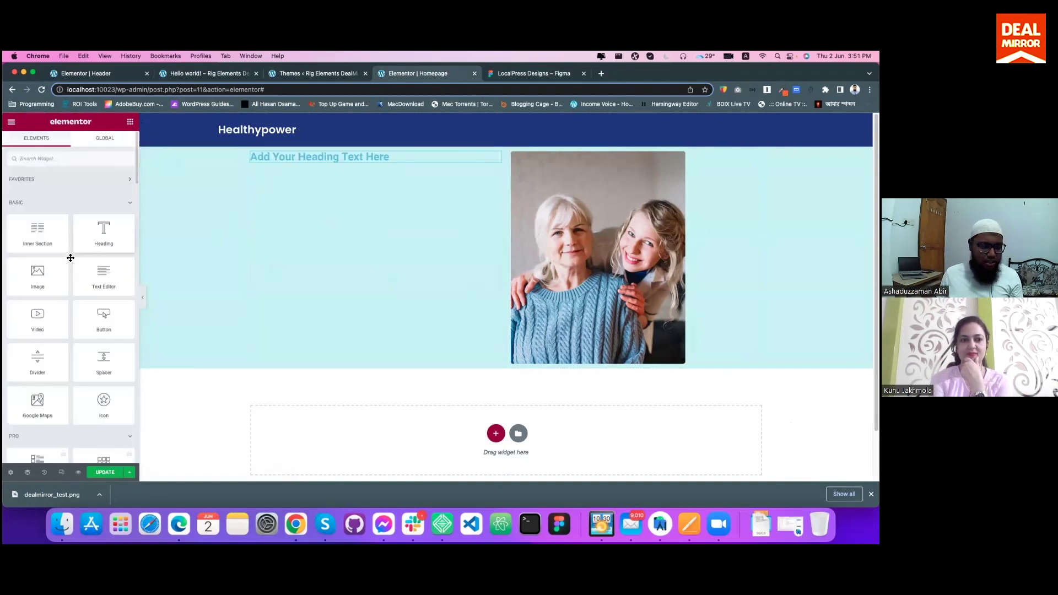
left_click_drag(104, 275, 326, 160)
Copy the hero heading from the Figma design and set the Heading widget's title to "Everyone Matters at Mikado LiveWell".
left_click(525, 77)
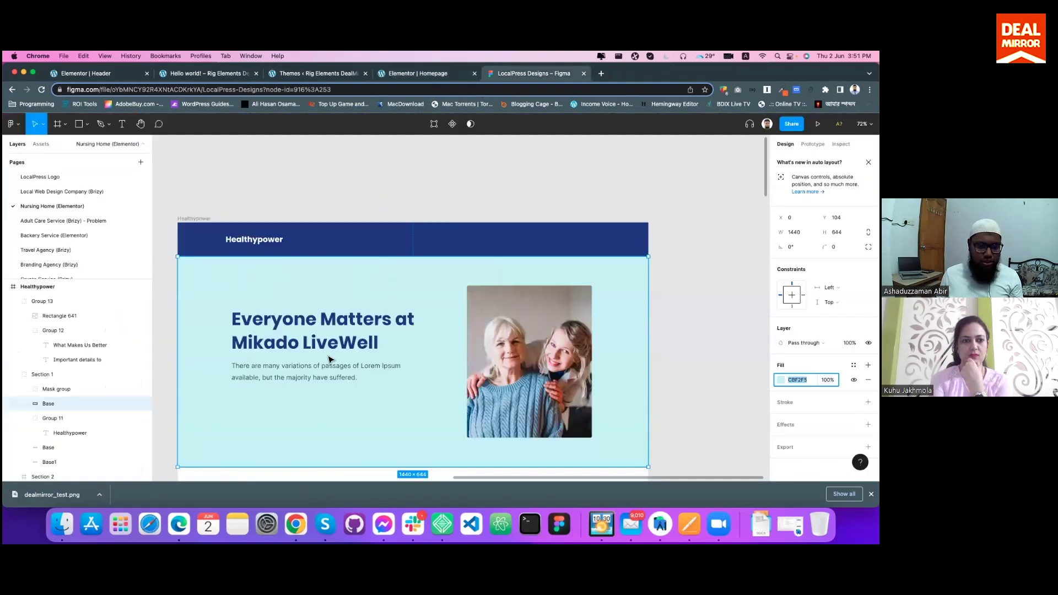
left_click(323, 322)
double_click(320, 319)
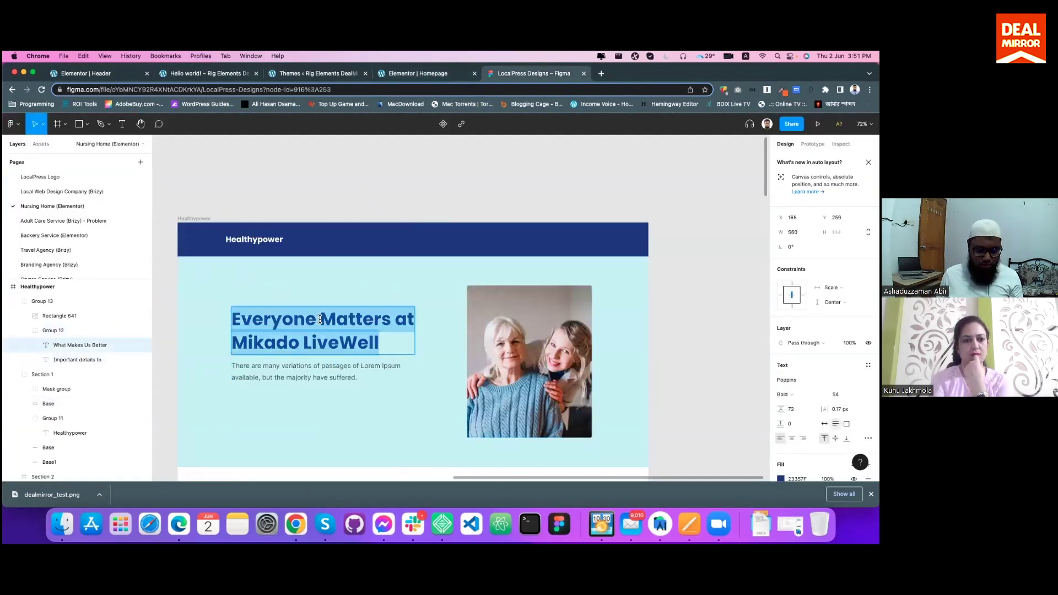
left_click(408, 74)
left_click(320, 157)
triple_click(86, 214)
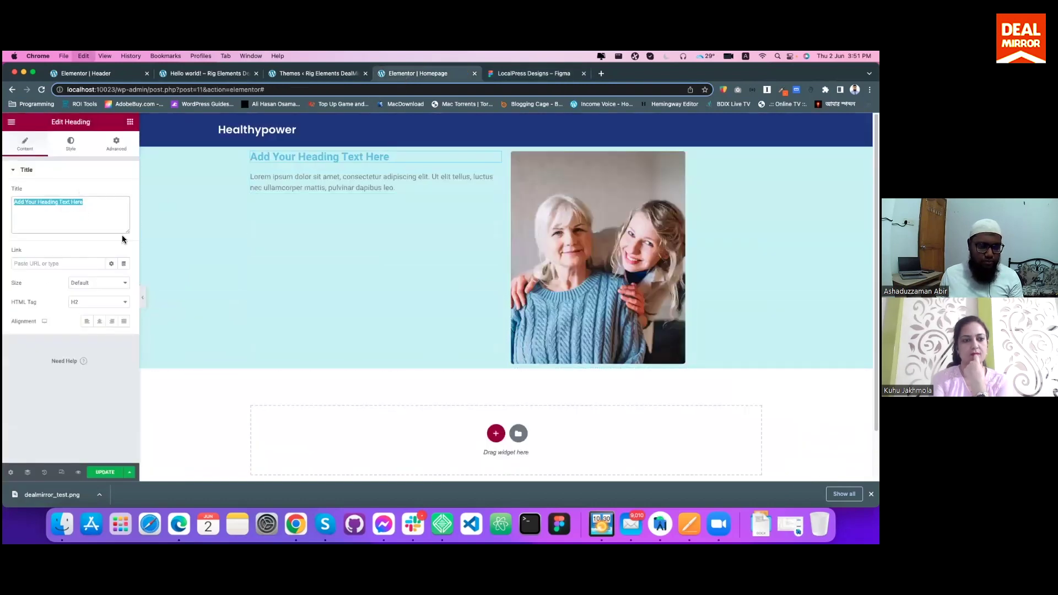
type("Everyone Matters at Mikado LiveWell")
Replace the Text Editor's placeholder with Figma's paragraph "There are many variations of passages of Lorem Ipsum available, but the majority have suffered.".
left_click(571, 69)
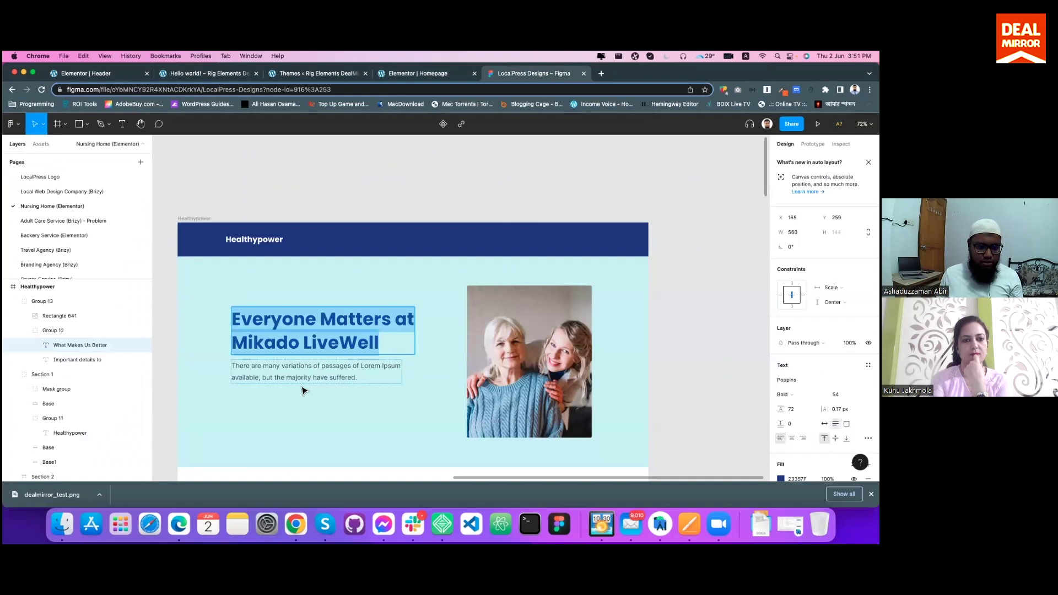
double_click(306, 365)
key("super+c")
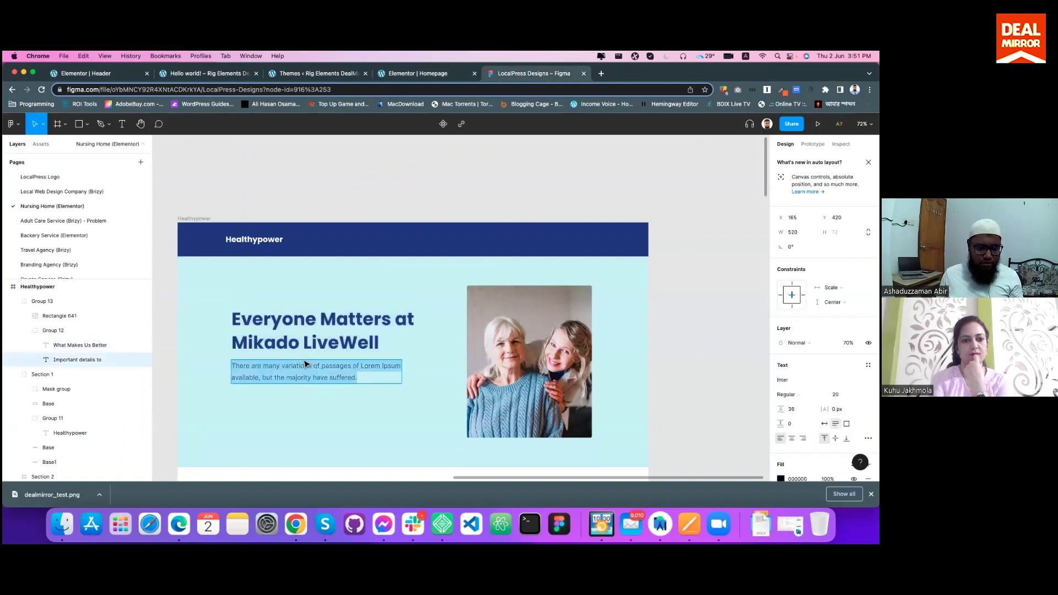
left_click(418, 73)
left_click(343, 187)
triple_click(28, 281)
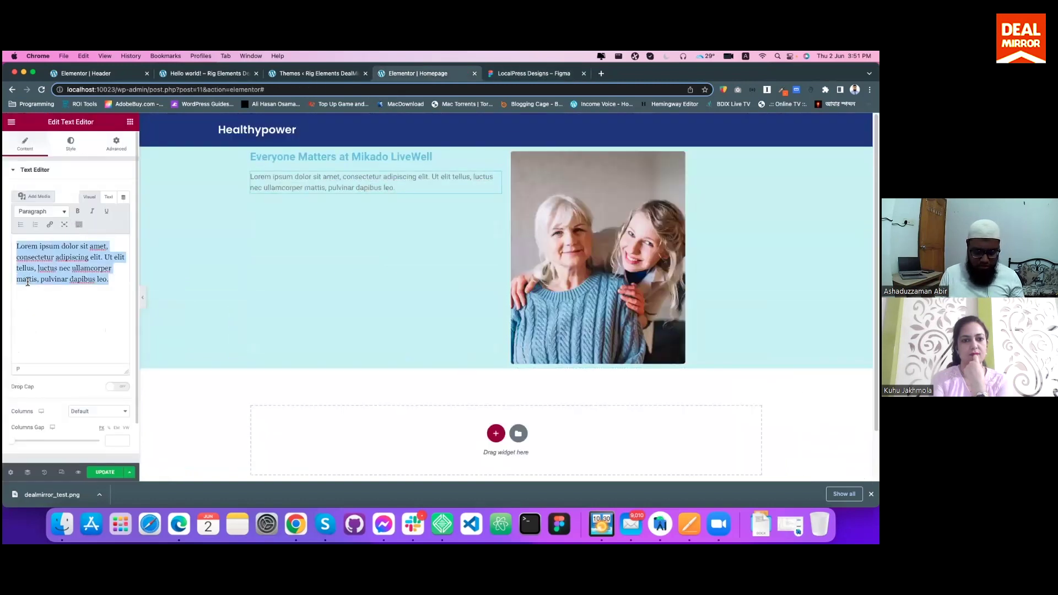
key("super+v")
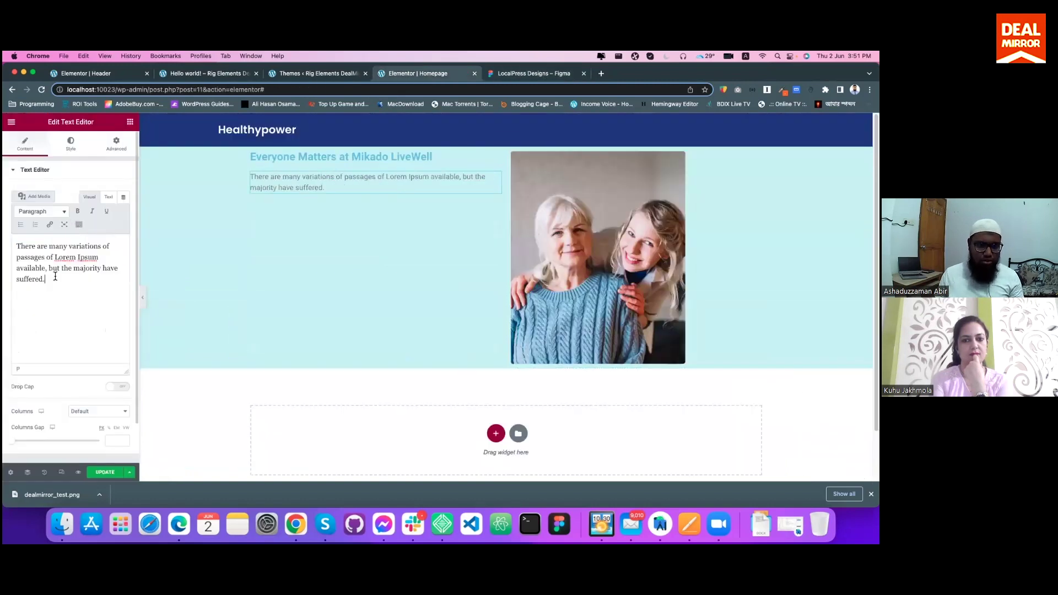
Copy the heading's fill colour 23357F from the Figma design and apply it as the Heading widget's text colour.
left_click(493, 76)
left_click(352, 325)
scroll(824, 303, "down", 3)
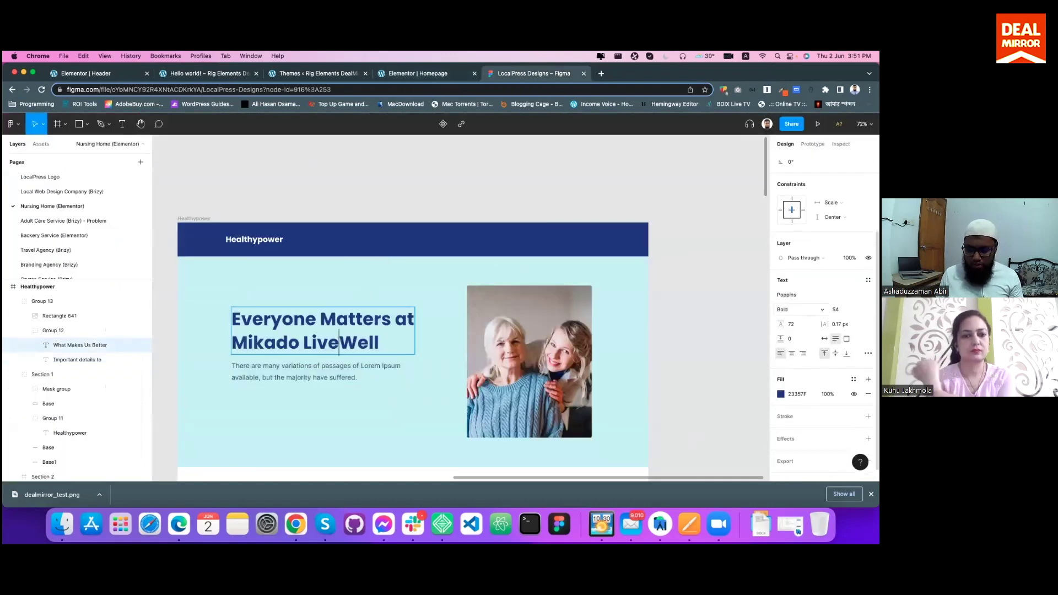
left_click(796, 394)
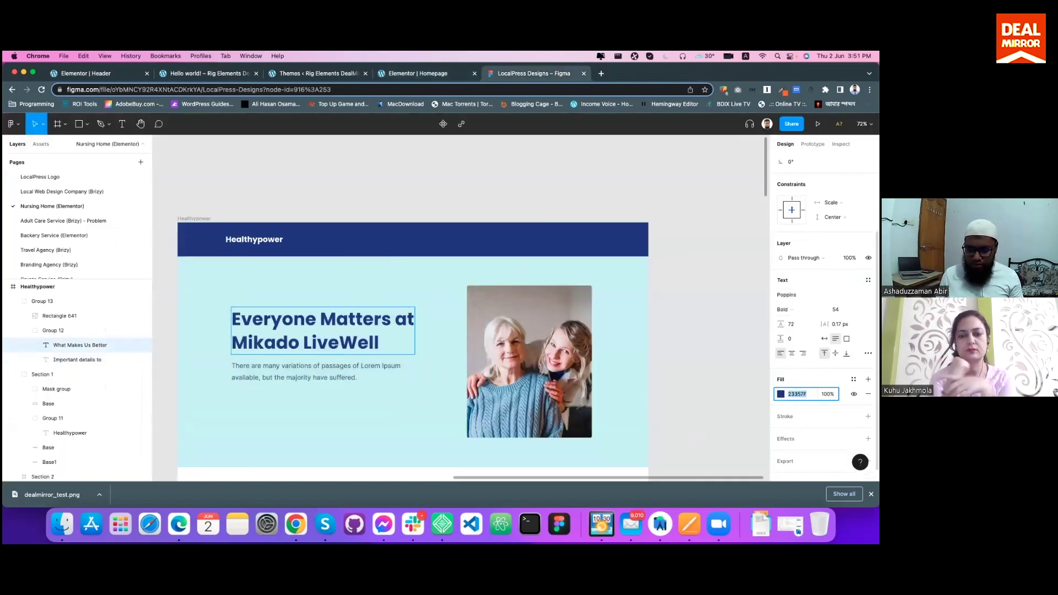
key("ctrl+shift+Tab")
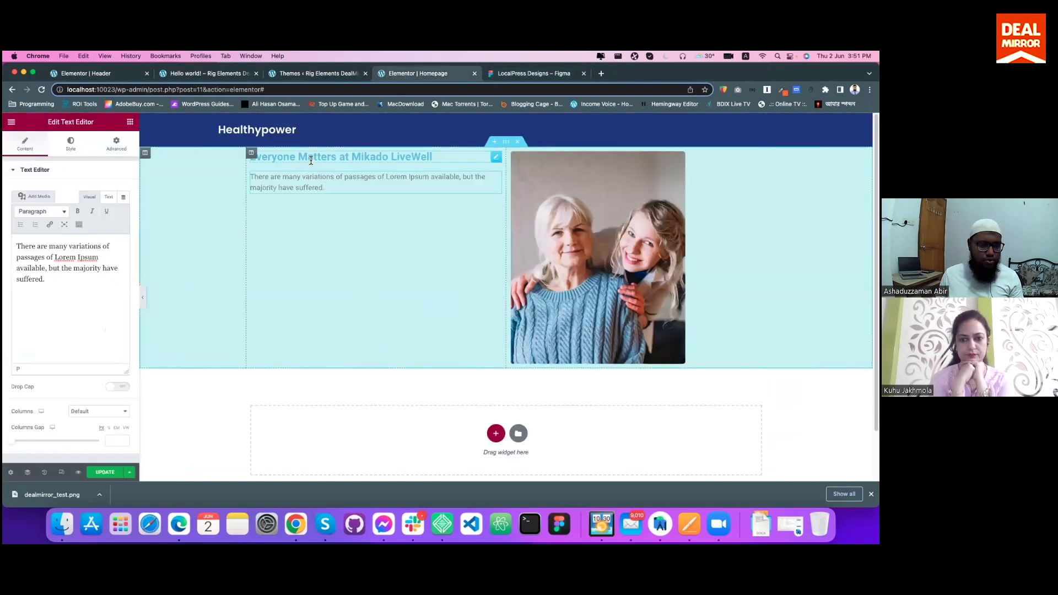
left_click(331, 157)
left_click(70, 145)
left_click(124, 192)
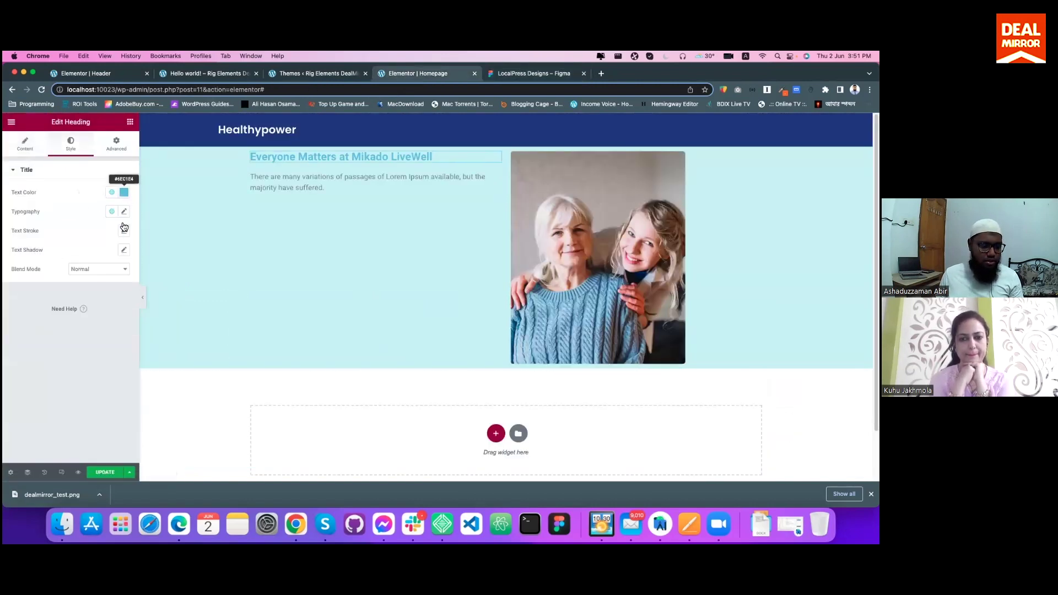
left_click(107, 233)
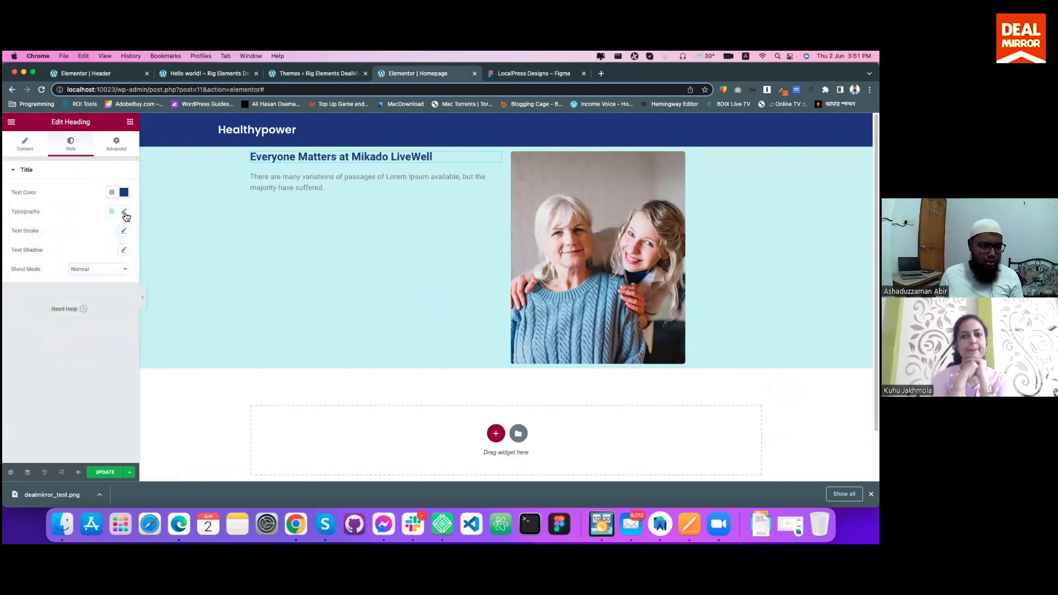
Set the heading's typography to the Poppins family with size 48 px and line height 66 px.
left_click(124, 211)
left_click(94, 254)
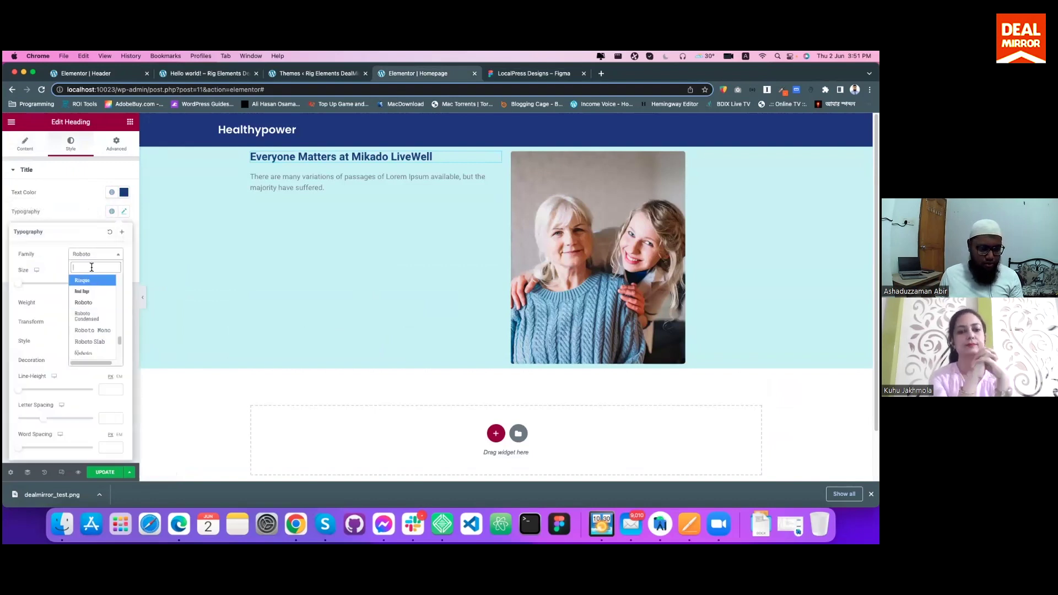
type("popp")
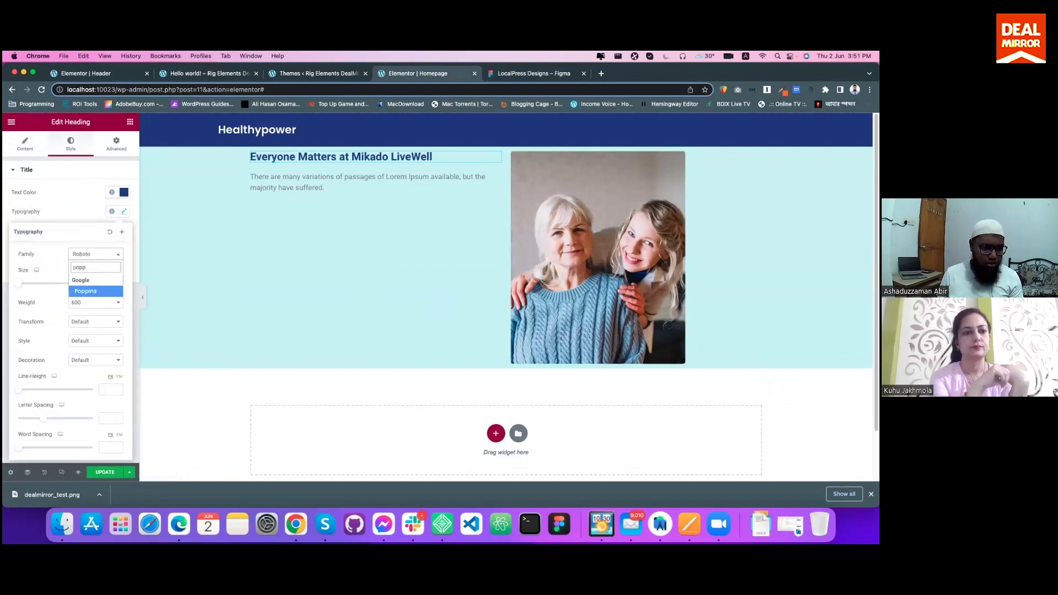
key("Return")
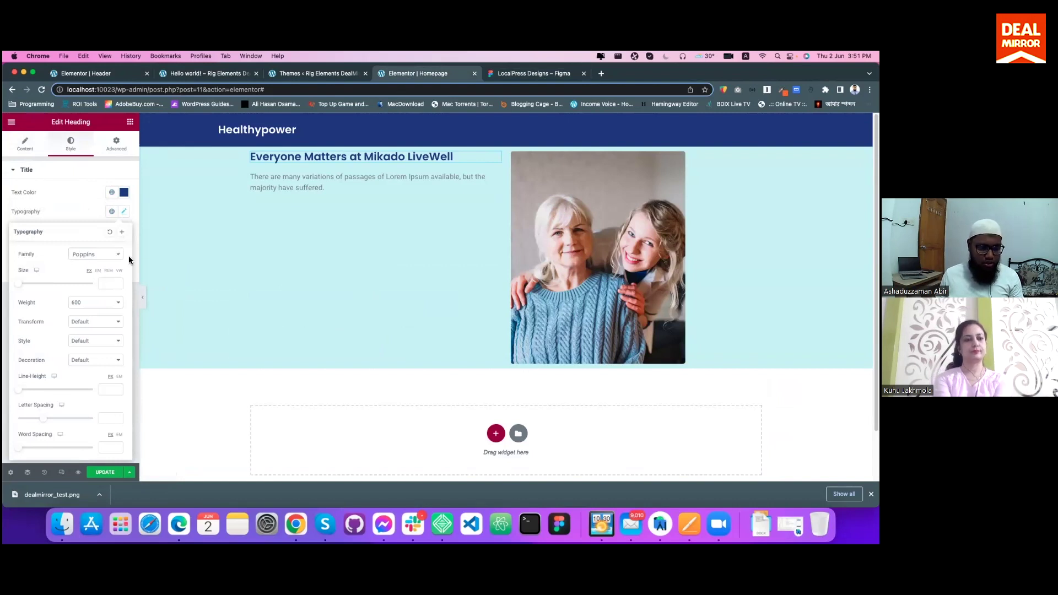
type("54")
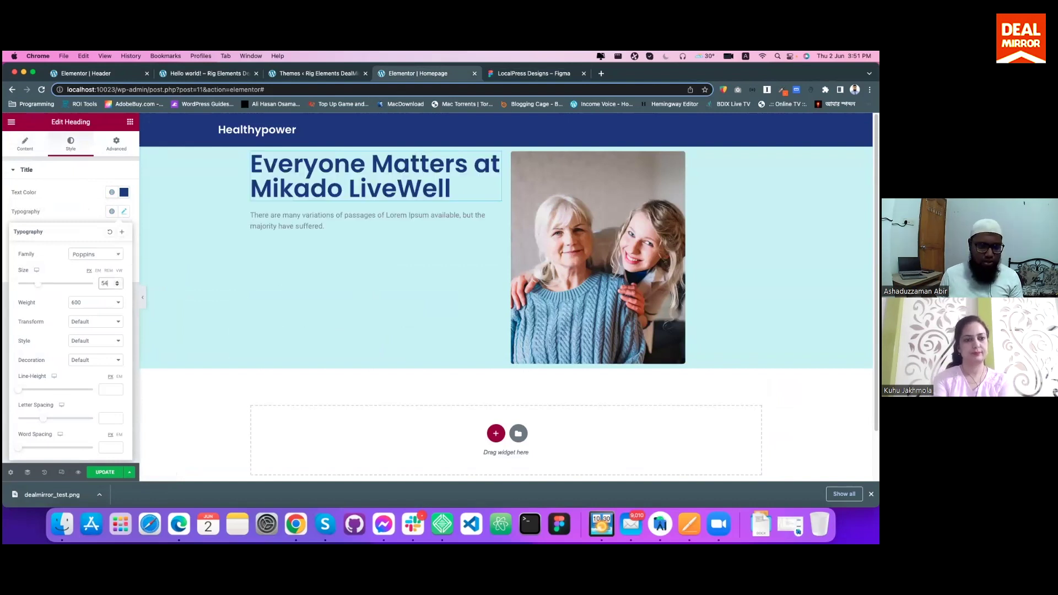
double_click(102, 284)
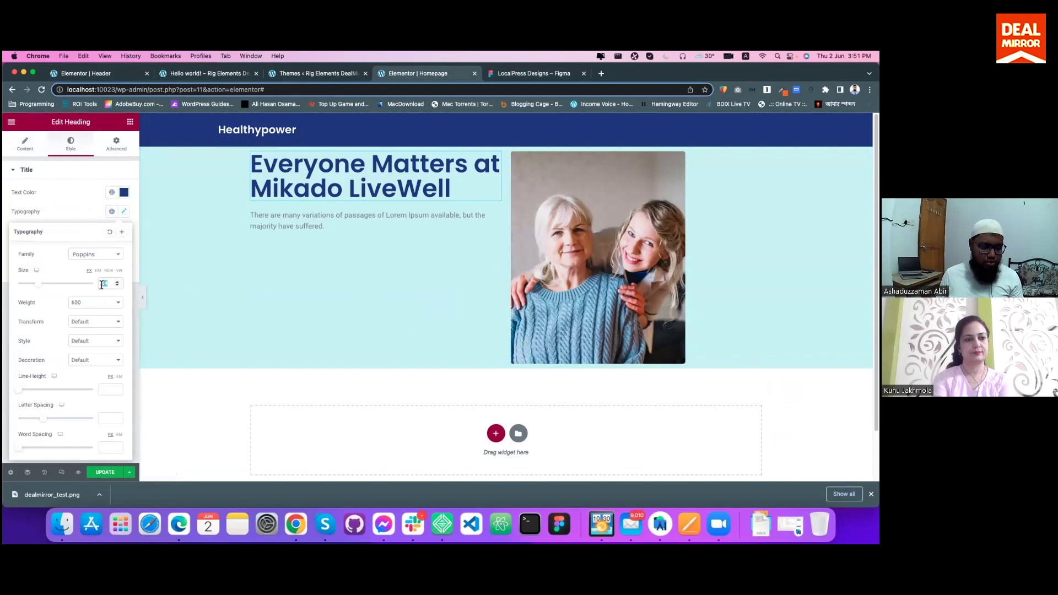
type("48")
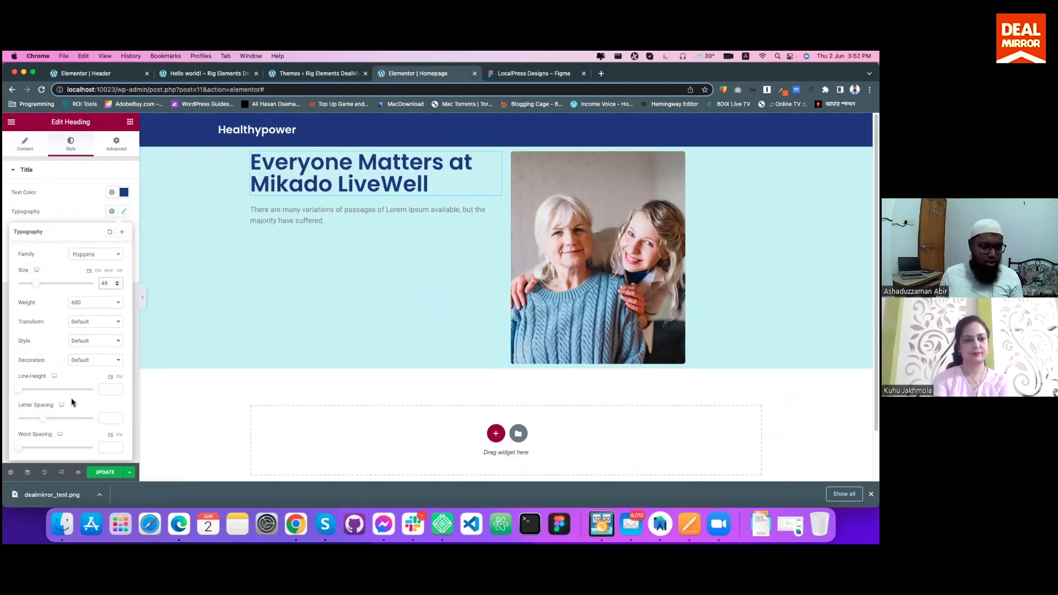
left_click_drag(20, 390, 24, 393)
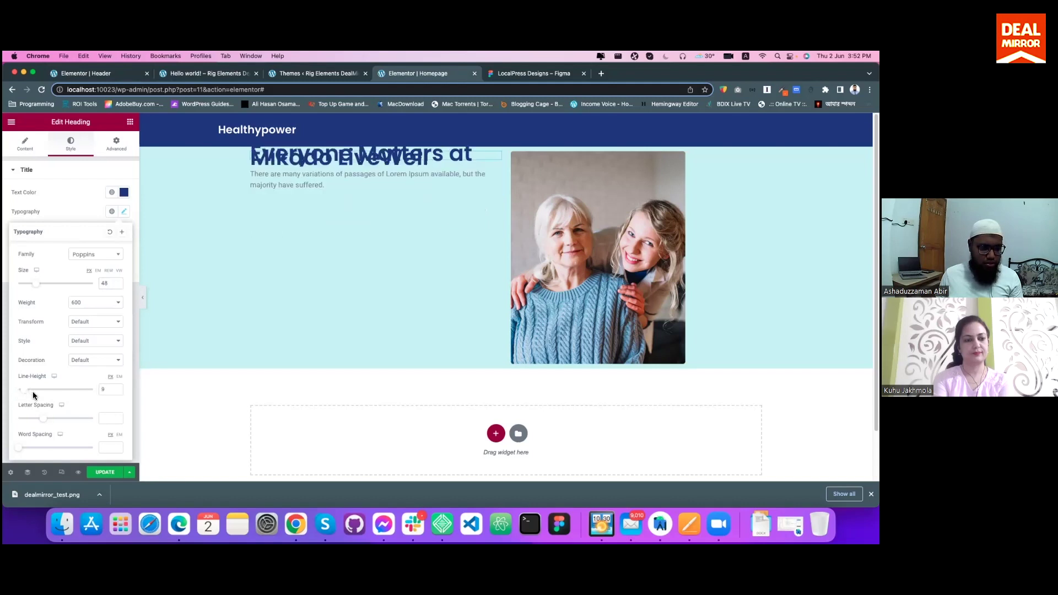
left_click_drag(22, 390, 67, 390)
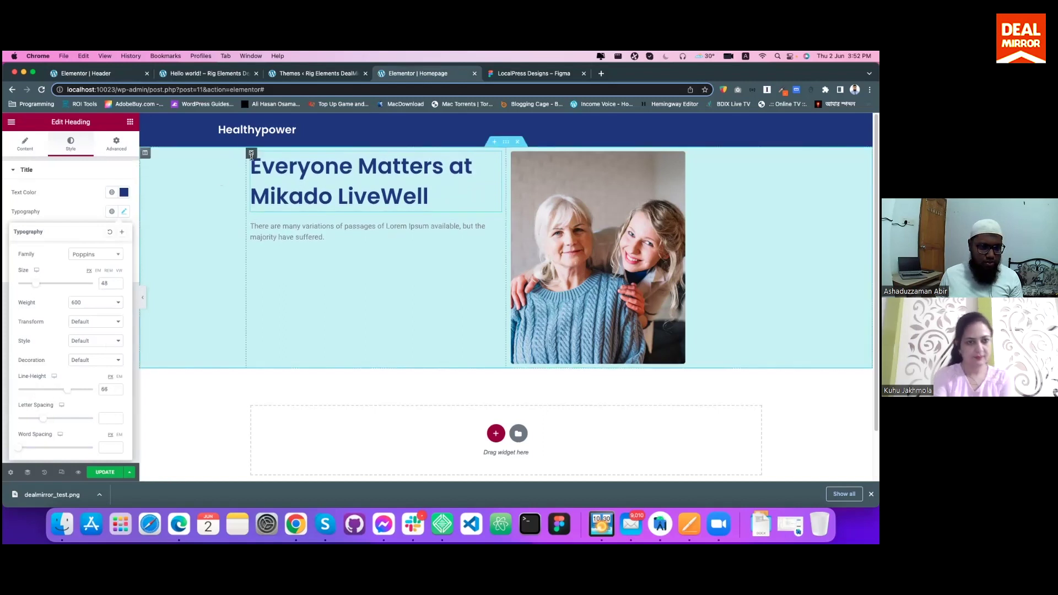
Set the text column's vertical alignment to Middle and widen that column slightly towards the image.
left_click(251, 153)
left_click(88, 211)
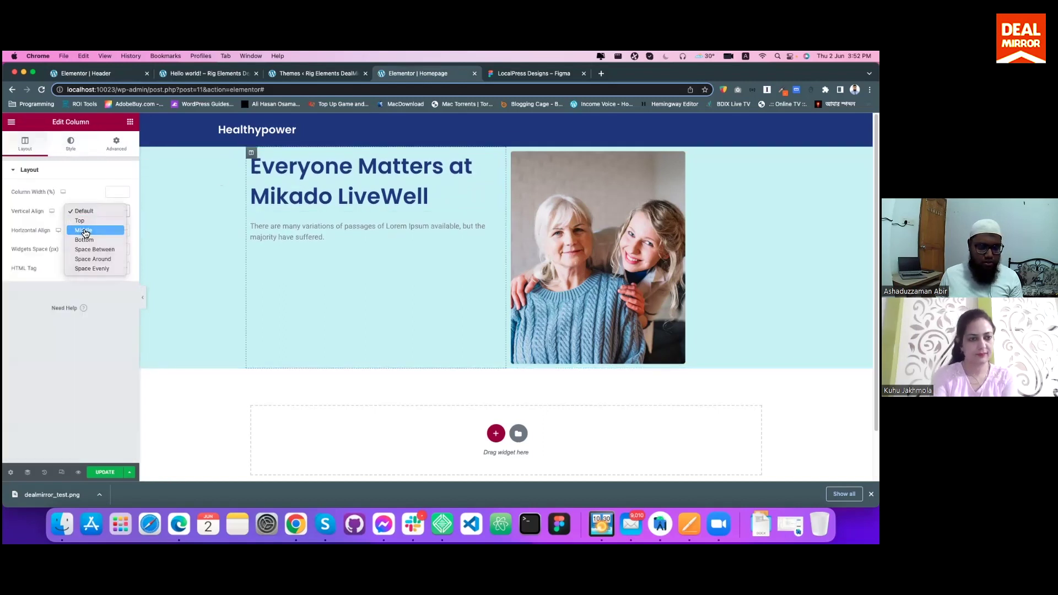
left_click(84, 231)
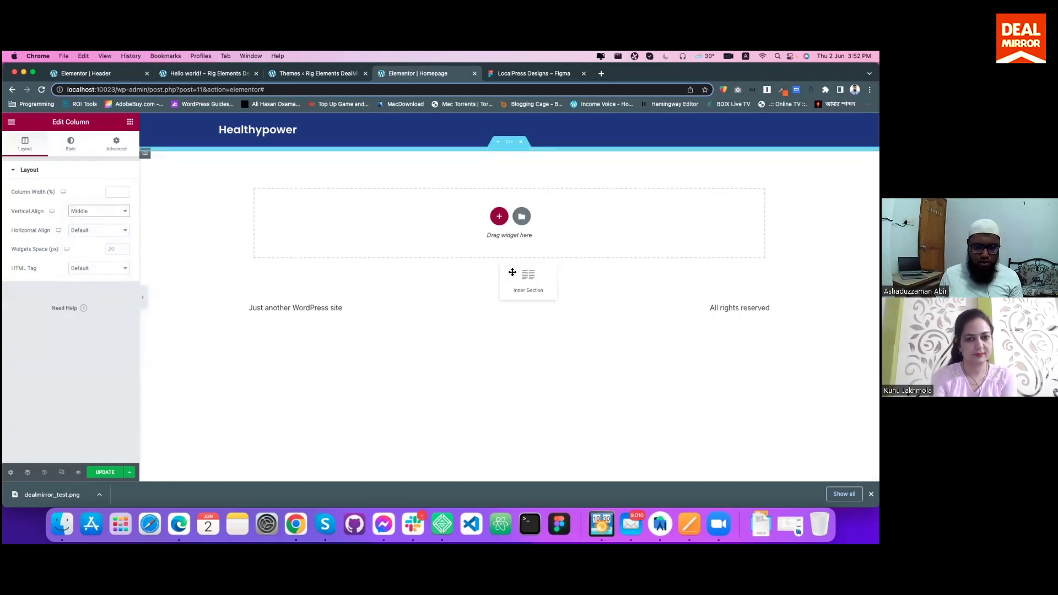
left_click_drag(507, 274, 512, 270)
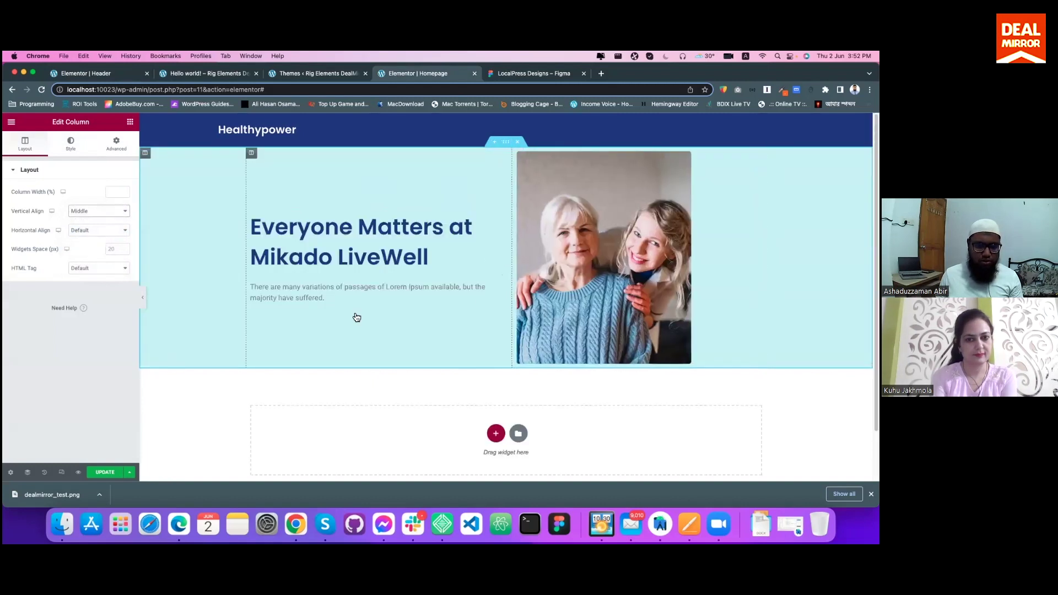
Check the paragraph's colour in the Figma design and set the Text Editor's text colour to black, #000000.
left_click(288, 288)
left_click(71, 144)
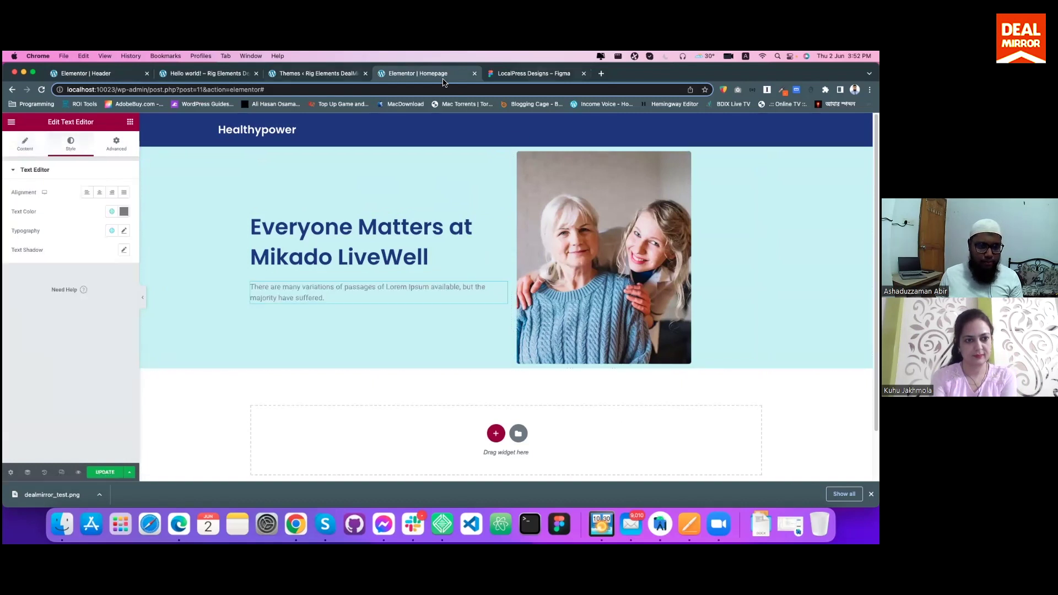
left_click(539, 75)
left_click(433, 74)
left_click(124, 211)
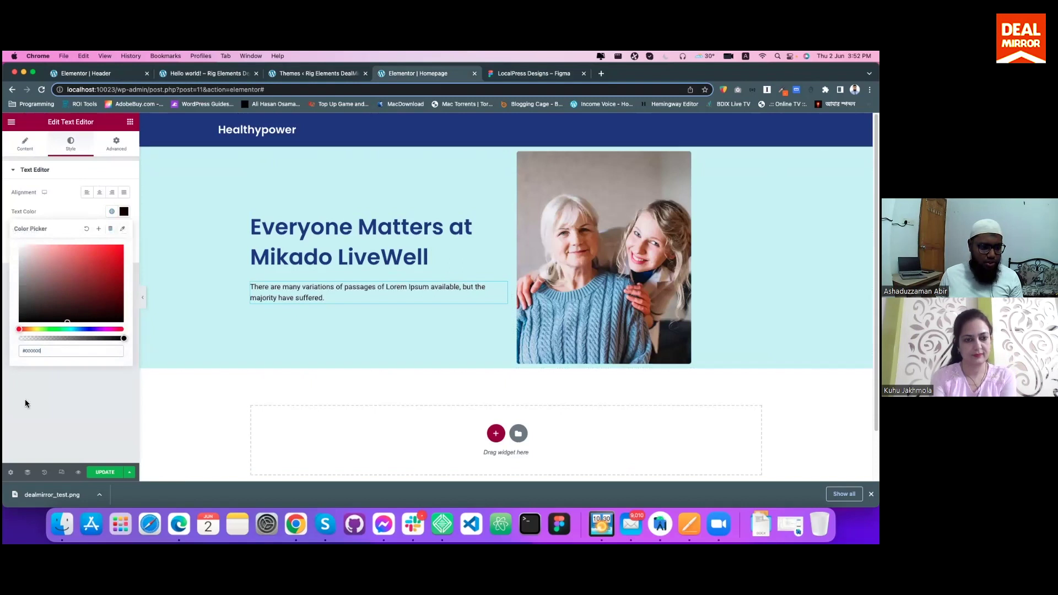
left_click(244, 359)
Add a Rig Elements Gumroad Payment Button widget below the paragraph in the hero's text column.
left_click(130, 122)
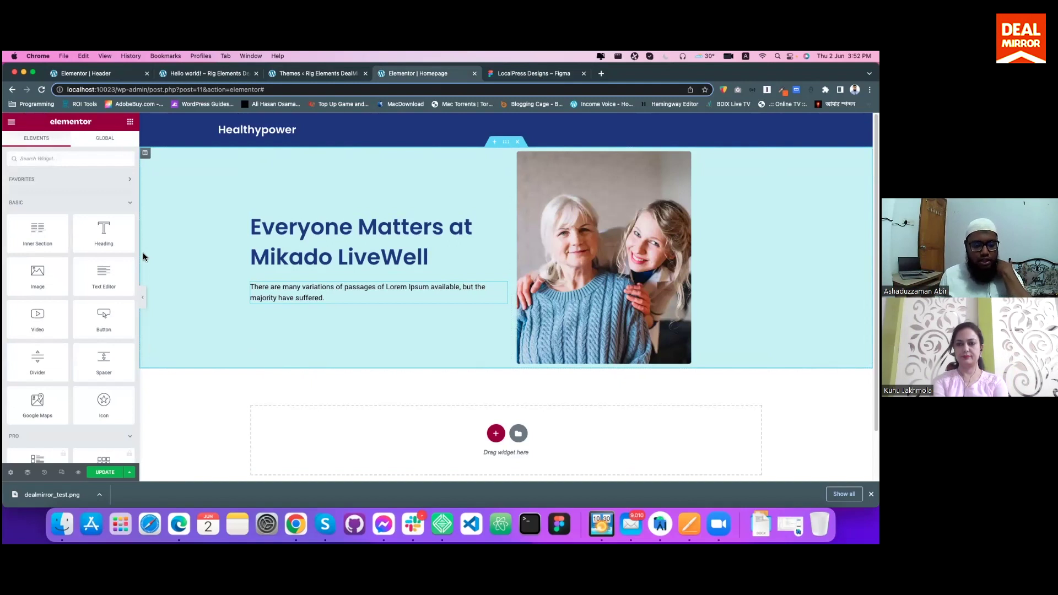
scroll(83, 293, "down", 15)
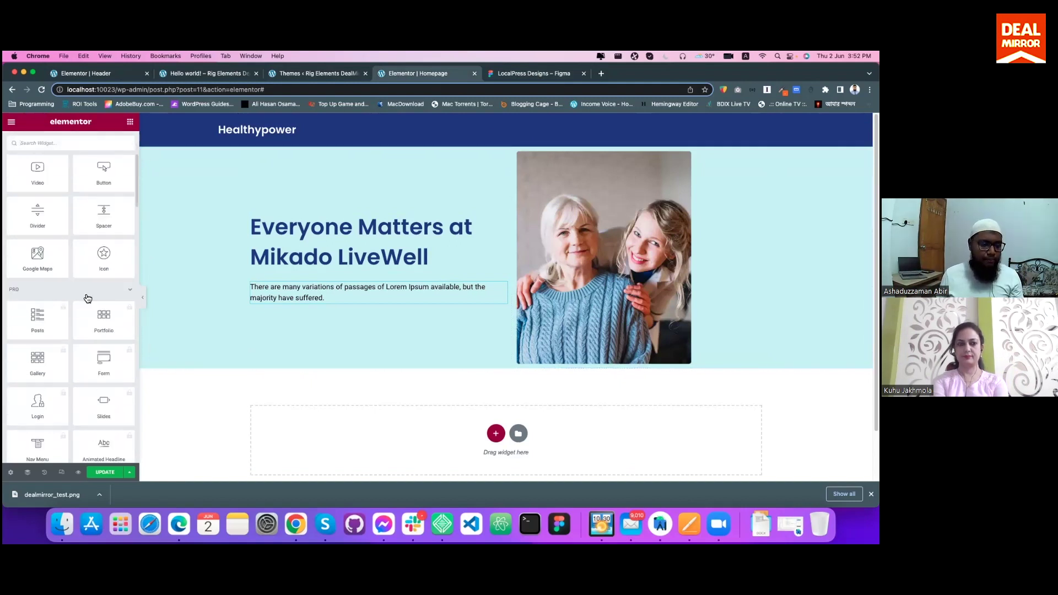
scroll(83, 297, "down", 10)
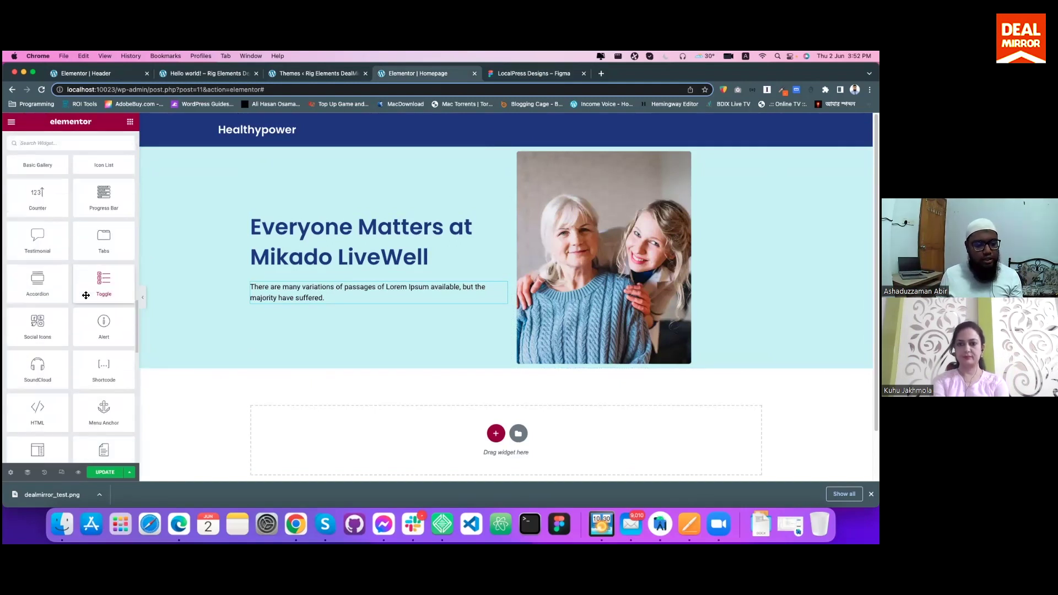
scroll(86, 295, "down", 5)
scroll(91, 270, "up", 4)
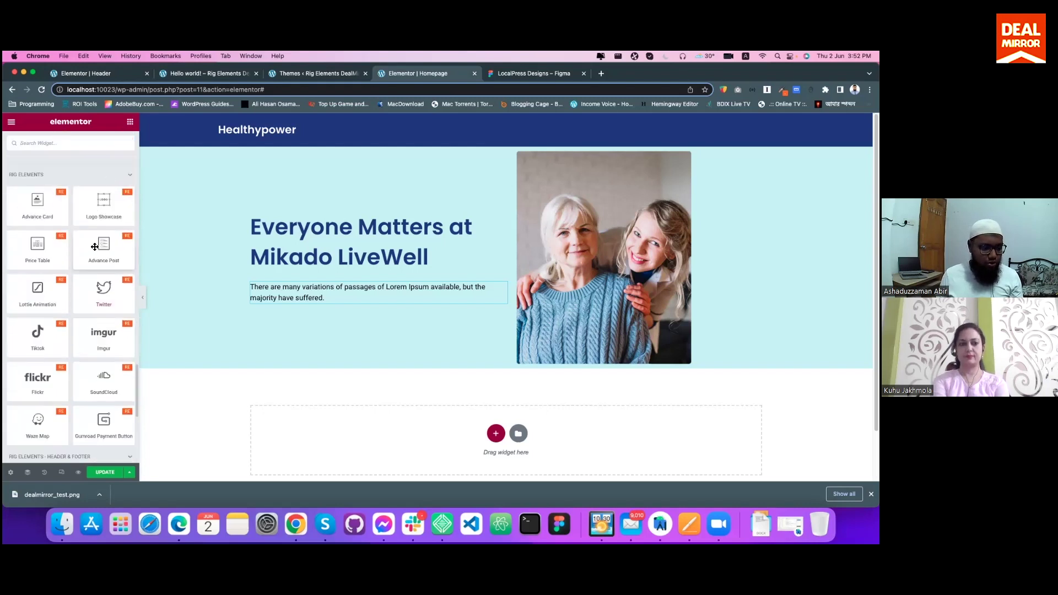
scroll(96, 245, "down", 5)
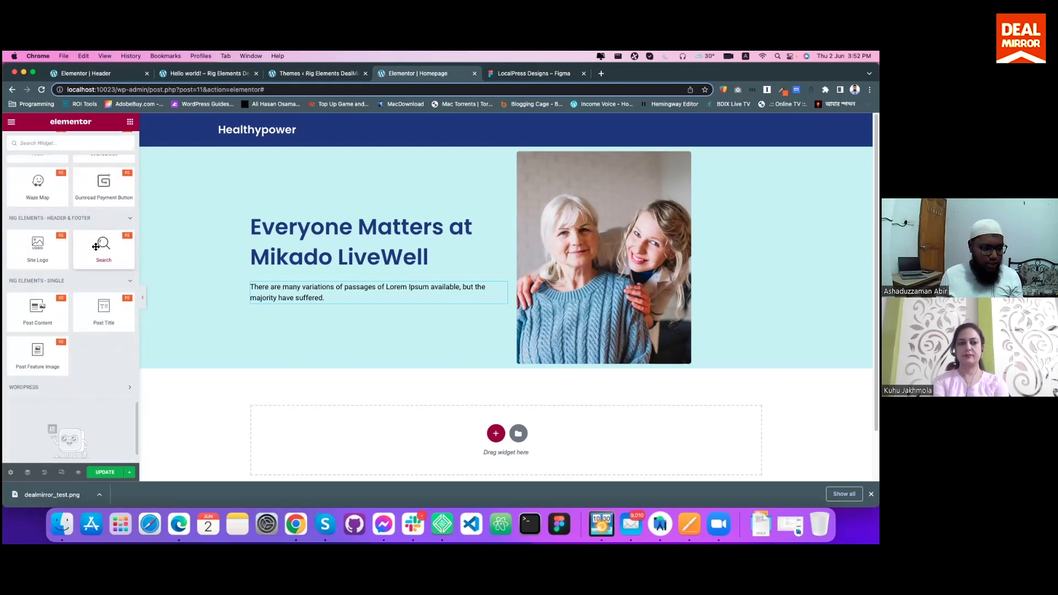
left_click_drag(117, 199, 324, 306)
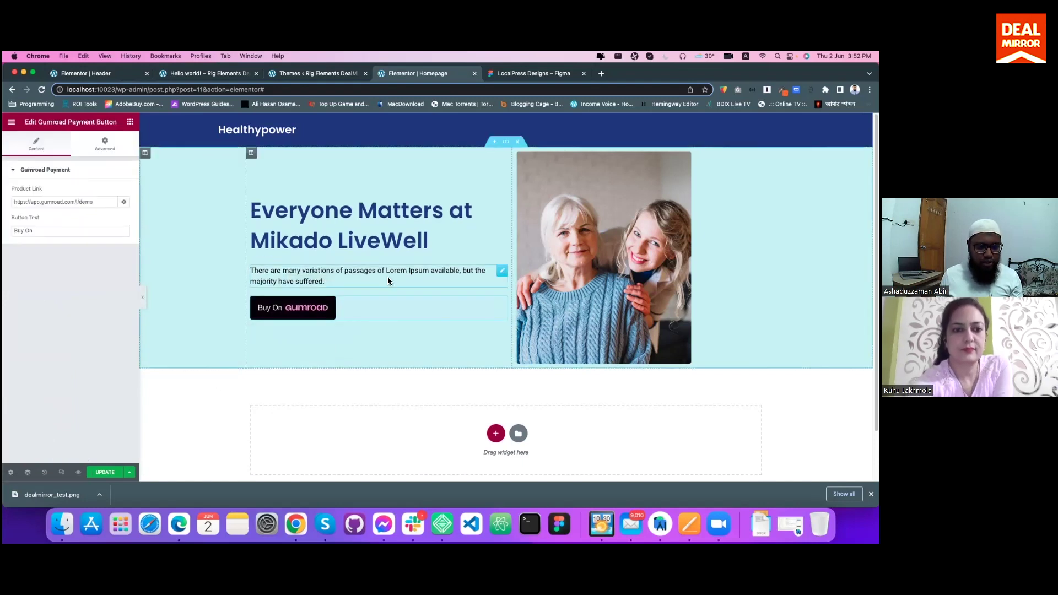
Set the Gumroad button's text to "Purchase From", keep the demo product link, and update the page.
triple_click(78, 202)
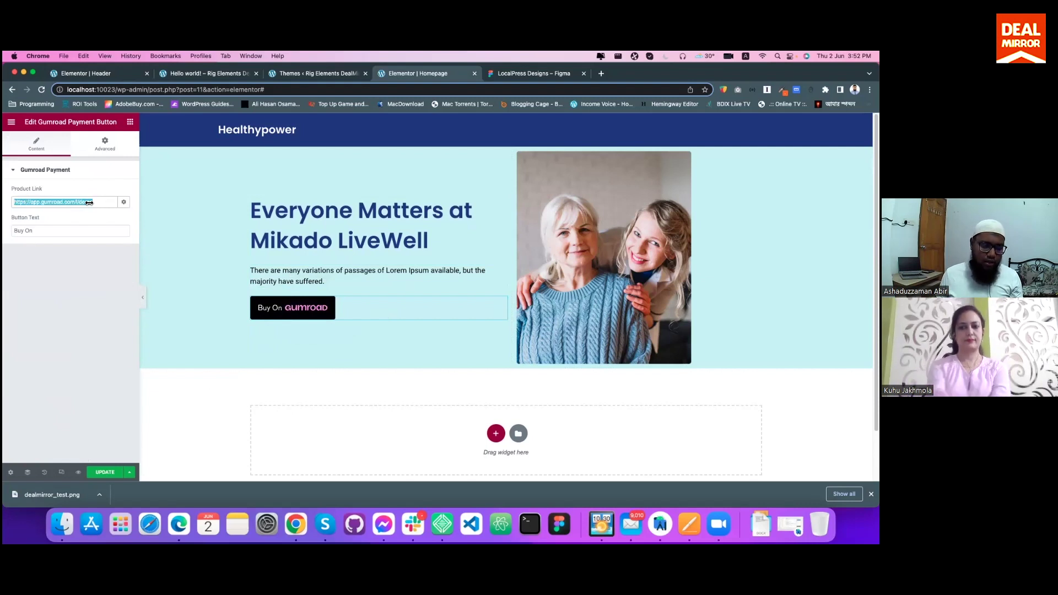
left_click(94, 326)
left_click(47, 298)
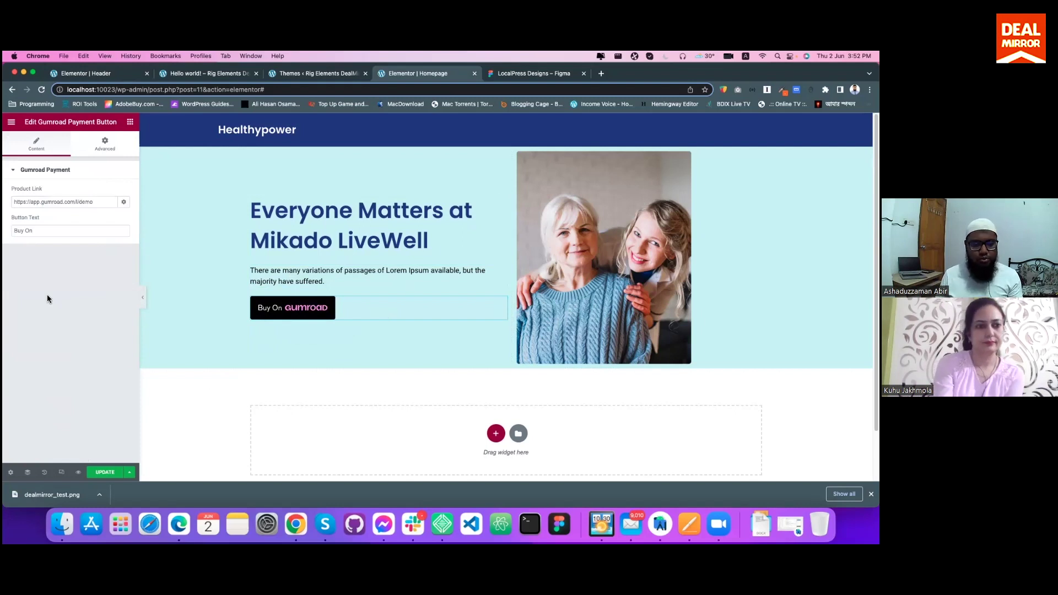
triple_click(55, 238)
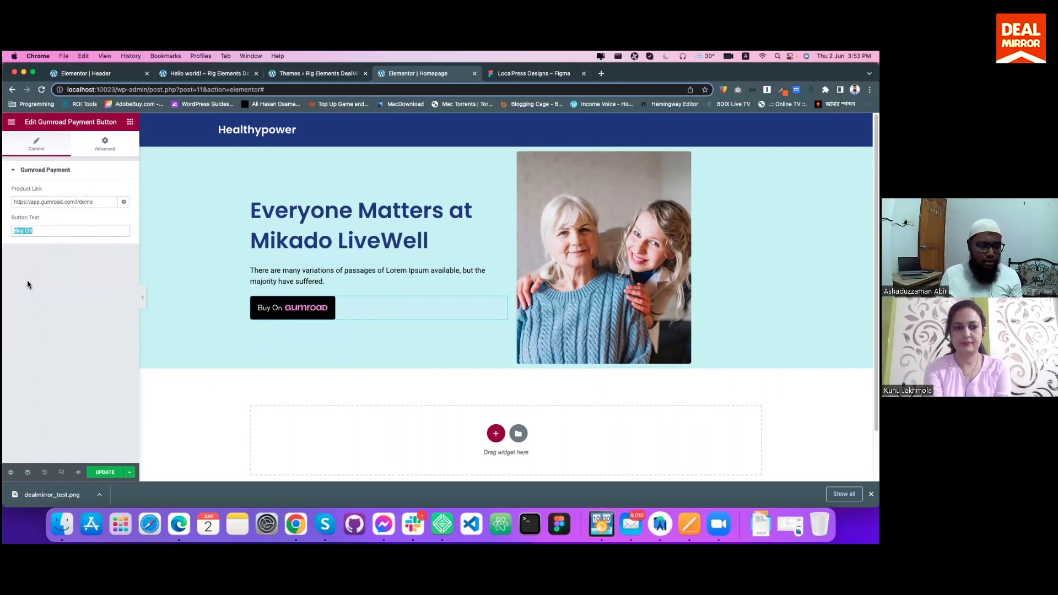
key("BackSpace")
type("Purchase")
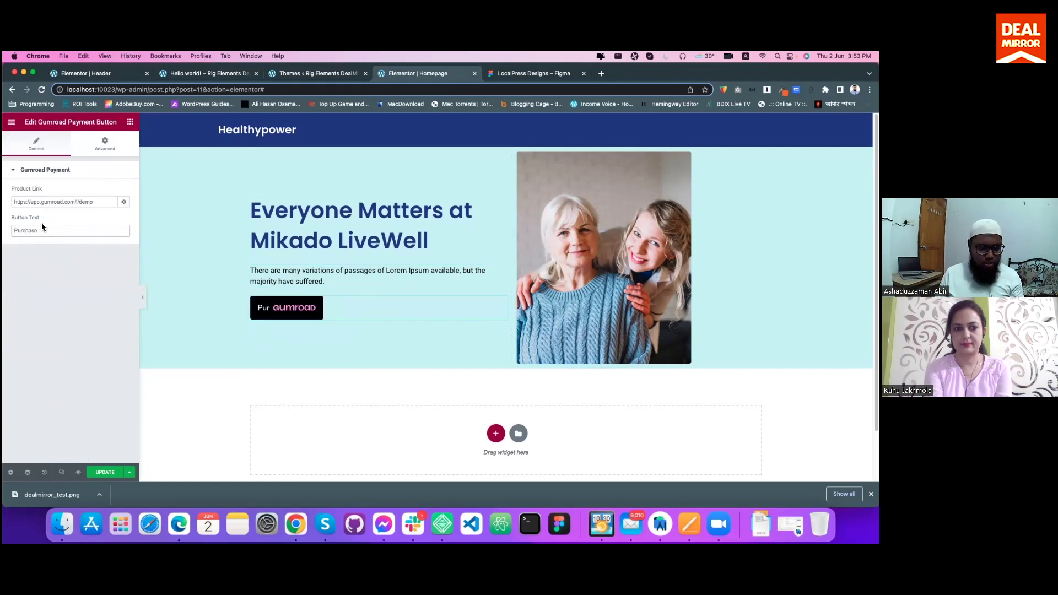
type(" From")
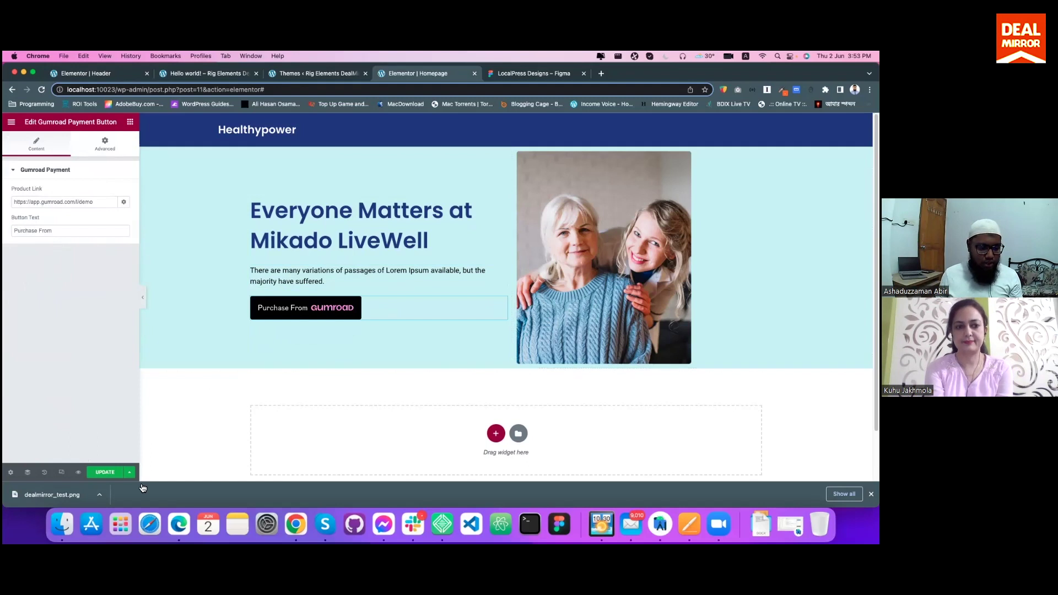
left_click(110, 477)
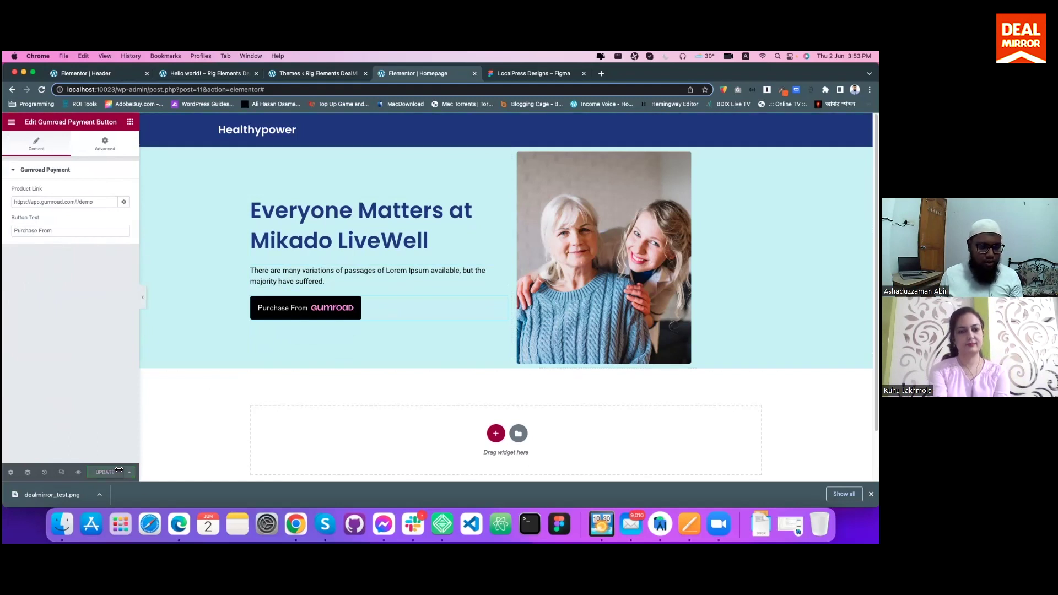
Preview the Homepage in a new tab and load localhost:10023/homepage/ without the preview parameters.
left_click(80, 474)
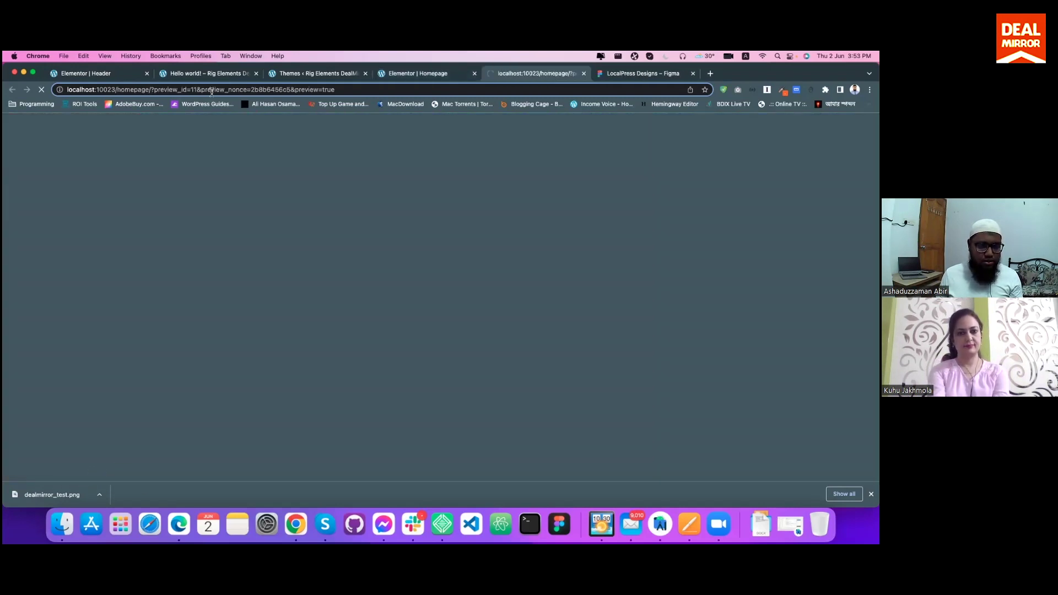
left_click(155, 90)
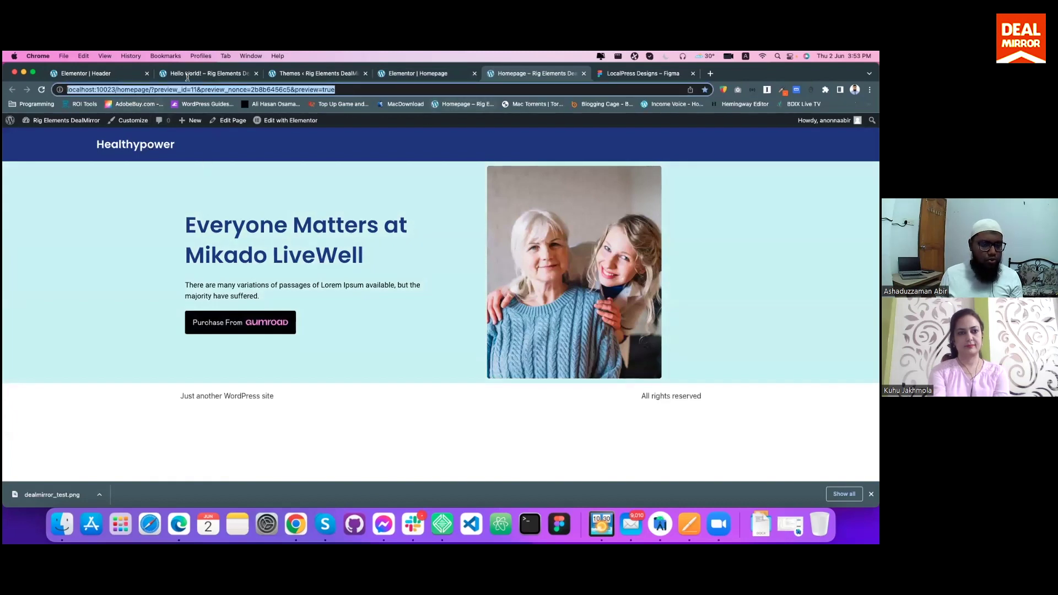
left_click(152, 90)
key("super+shift+Right")
key("BackSpace")
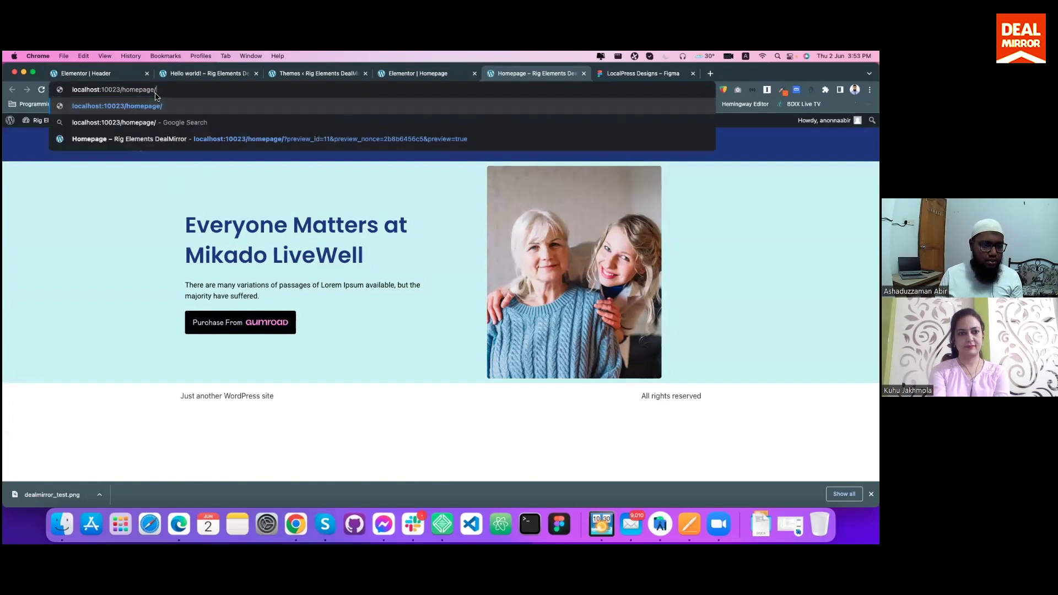
key("Return")
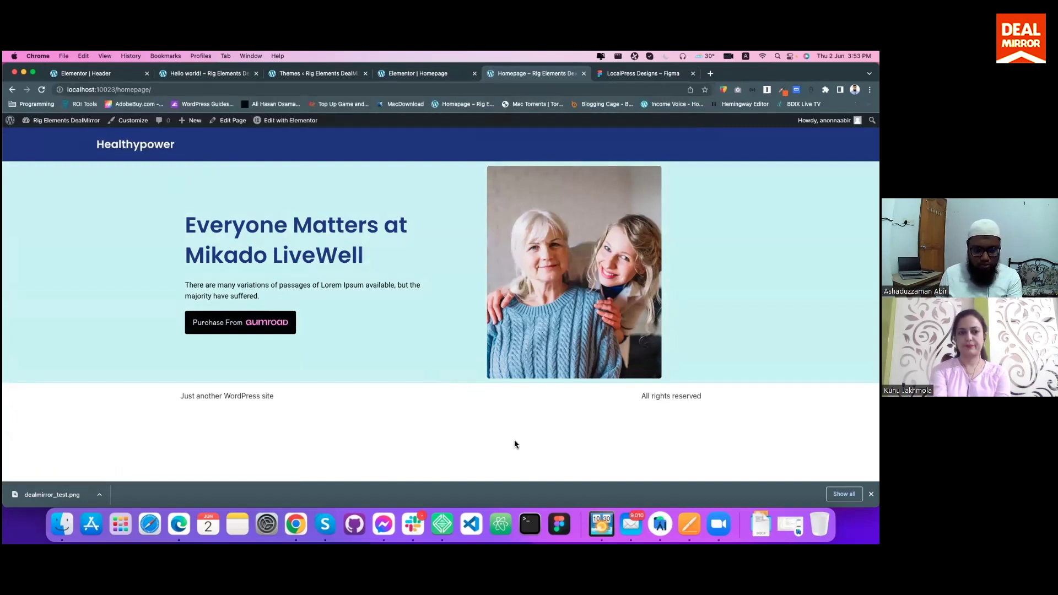
In the Homepage editor, unlink the hero section's padding, set top to 50 px and bottom to 70 px, and update the page.
left_click(404, 73)
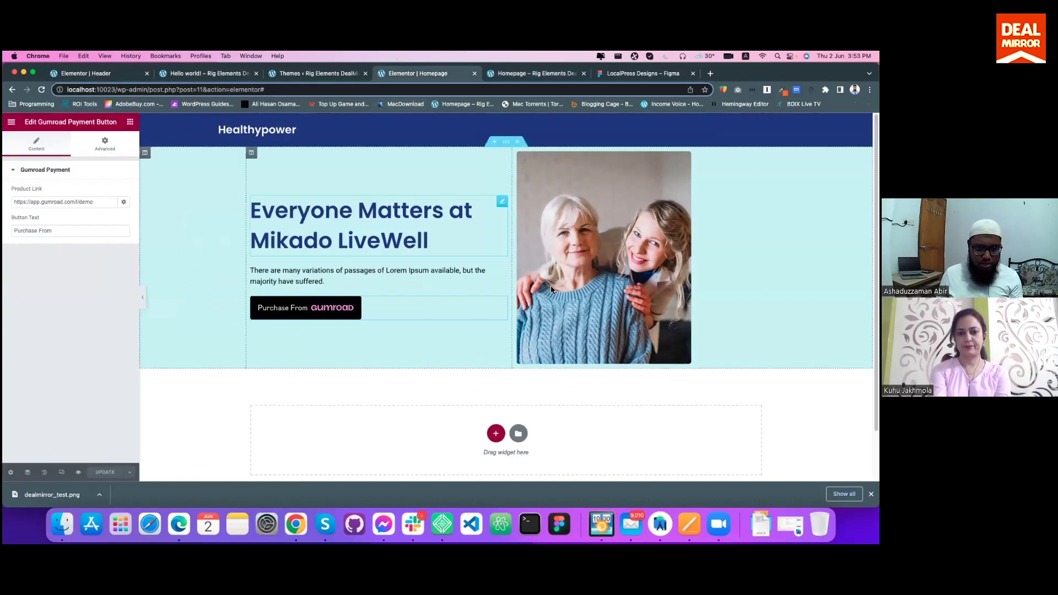
left_click(503, 144)
left_click(116, 143)
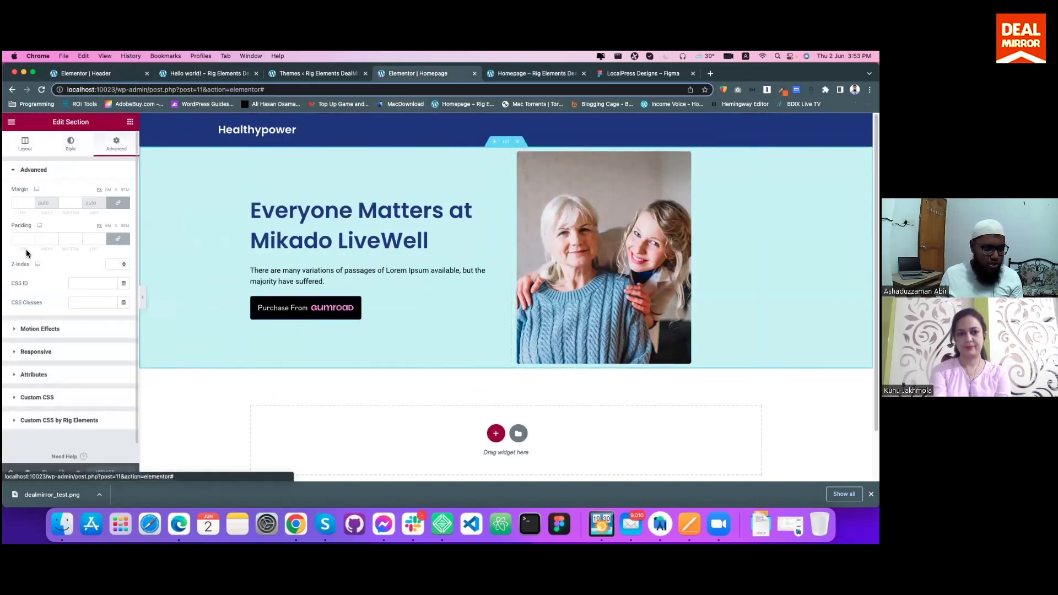
left_click(124, 241)
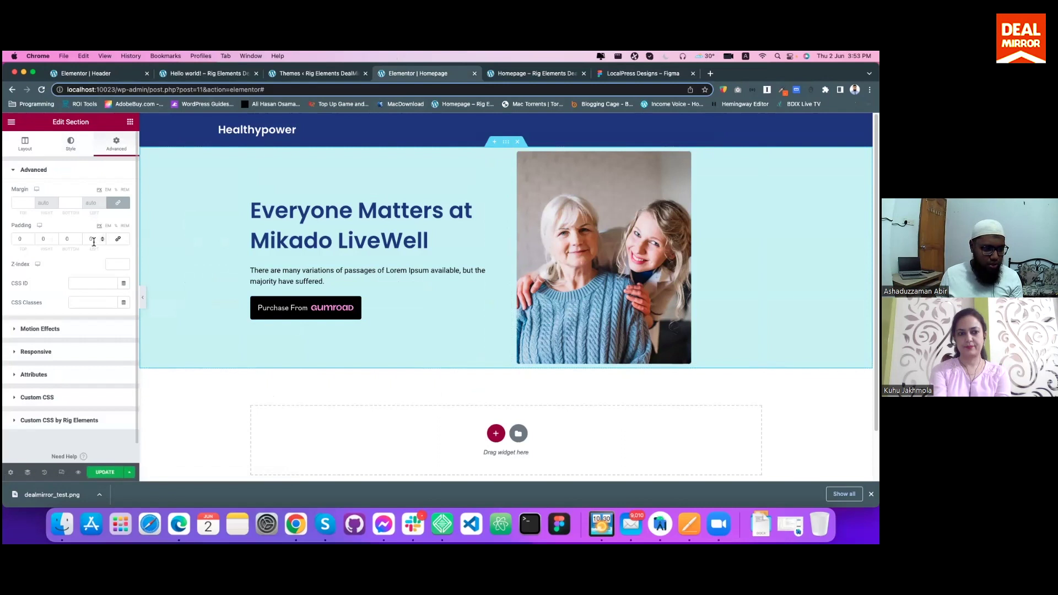
left_click(13, 238)
type("40")
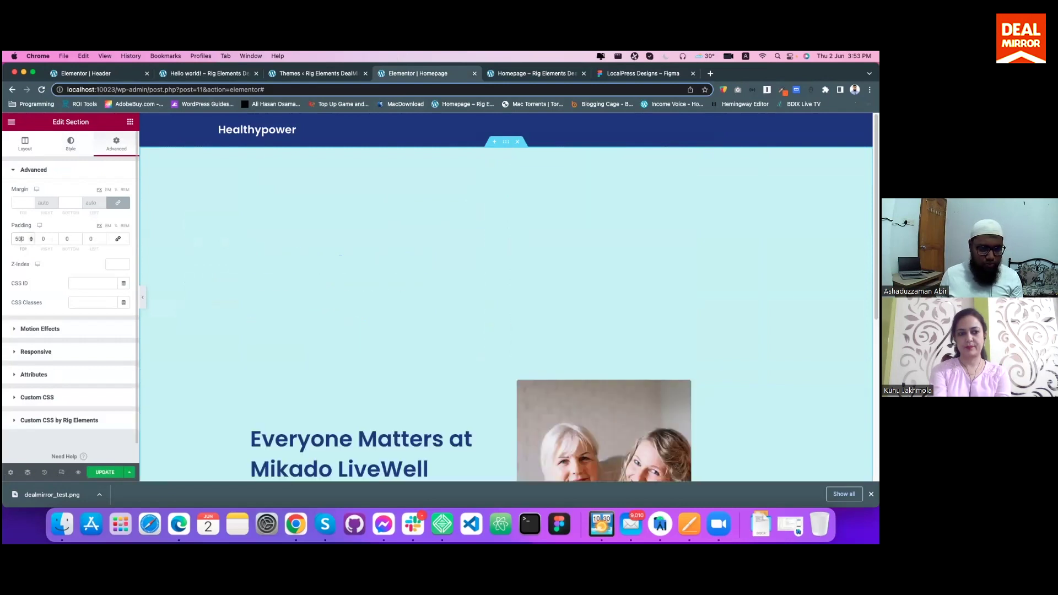
key("Delete")
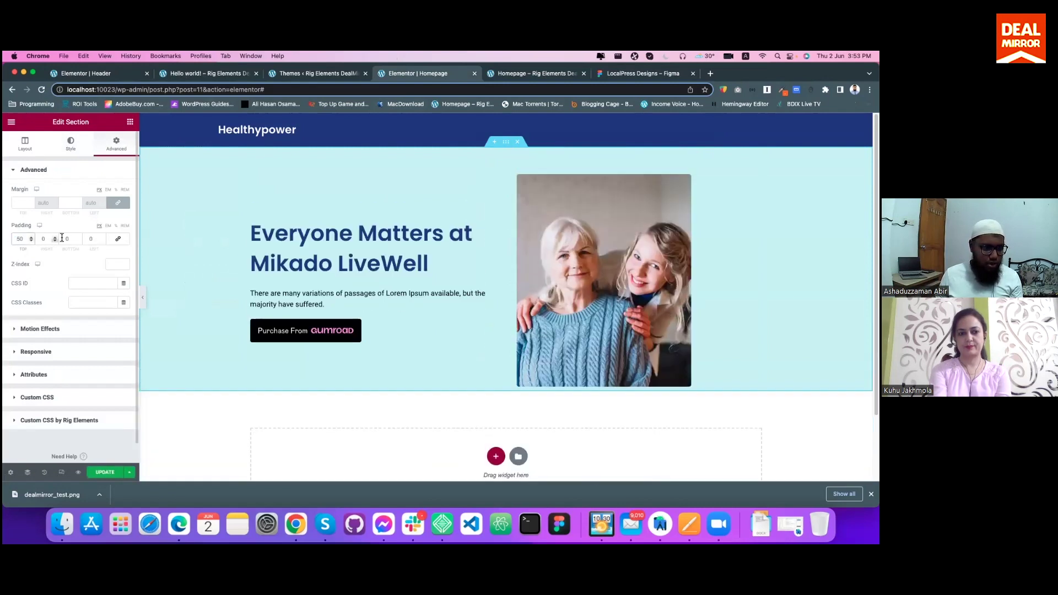
left_click(62, 238)
type("500")
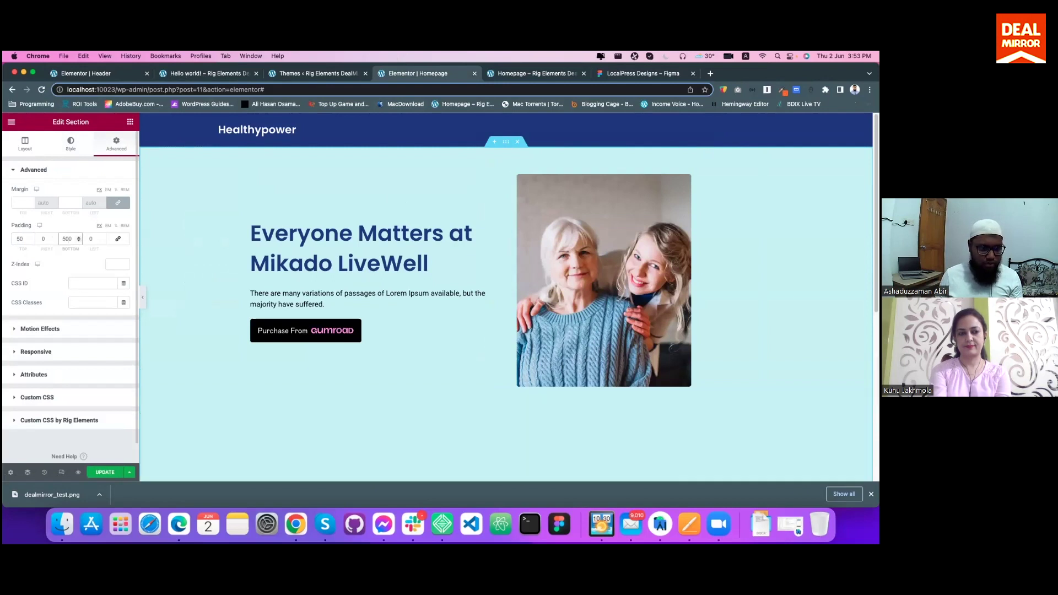
type("70")
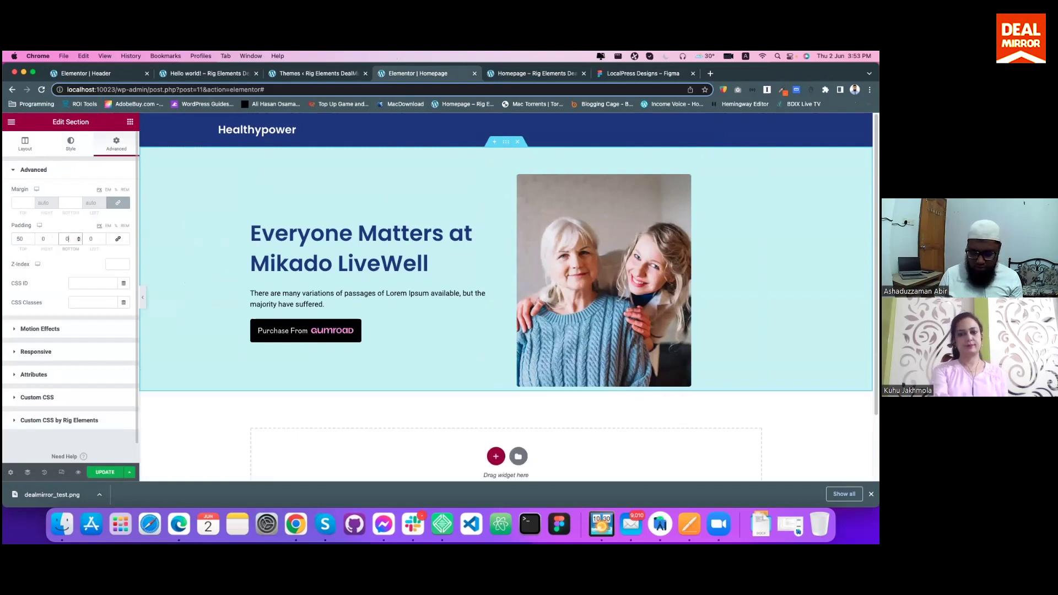
left_click(97, 472)
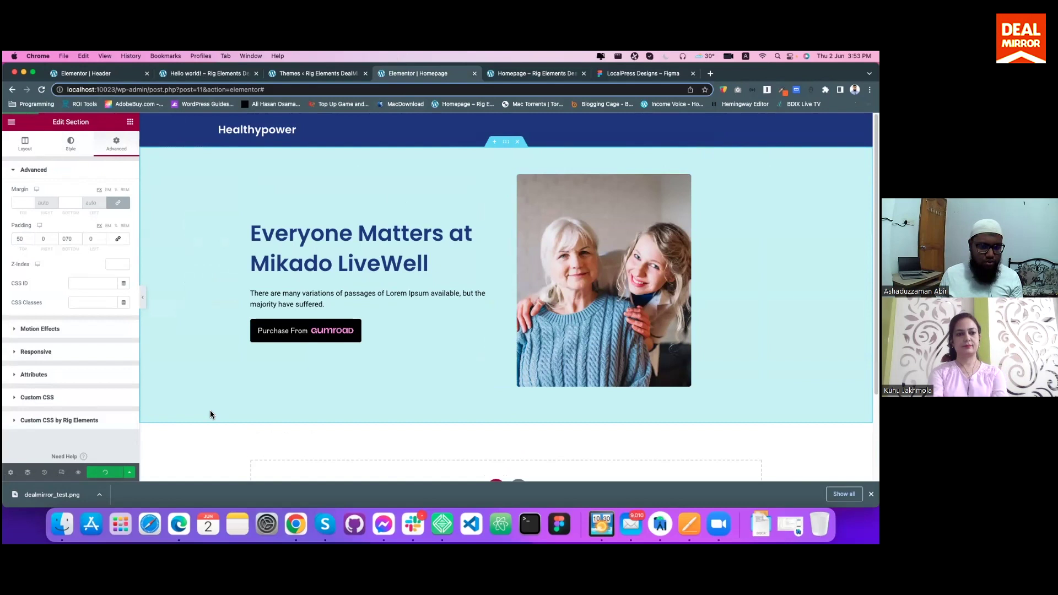
Check the hero section's new spacing on the live Homepage, loaded at localhost:10023/homepage/ without preview parameters.
left_click(519, 75)
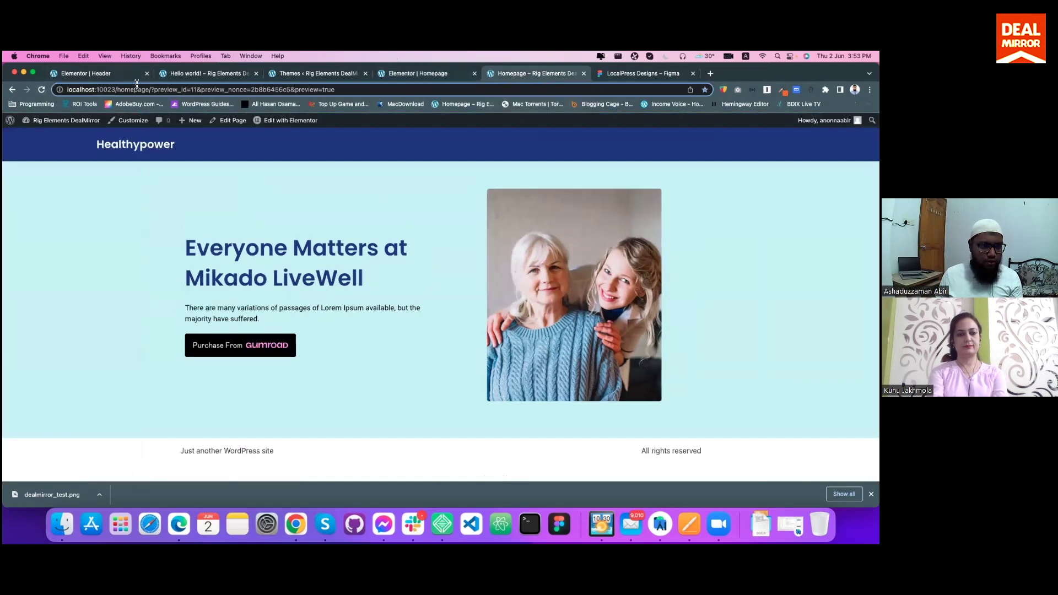
left_click_drag(154, 90, 265, 97)
key("BackSpace")
key("Return")
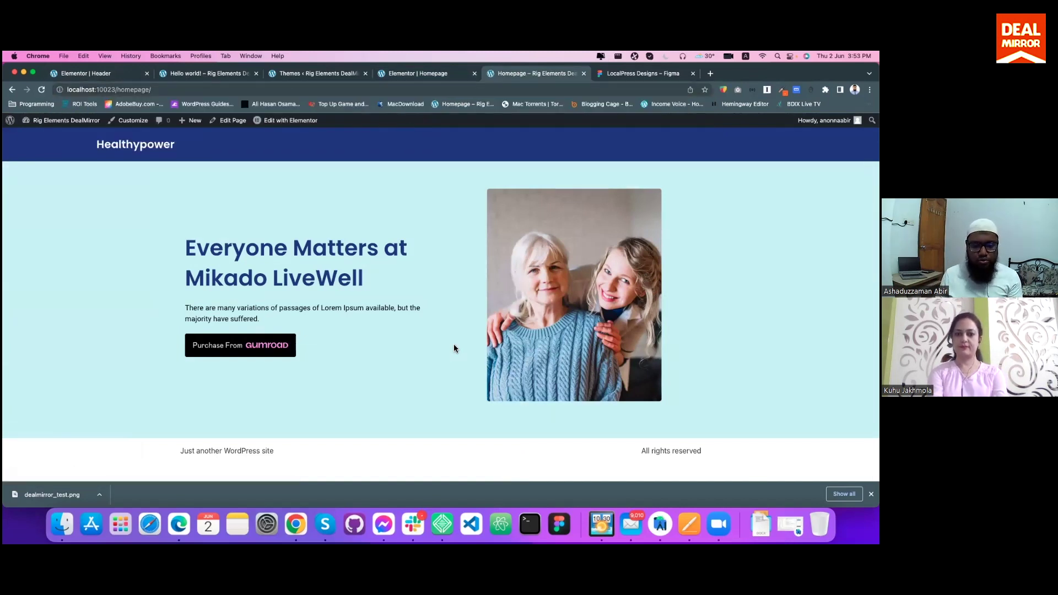
left_click_drag(298, 286, 581, 325)
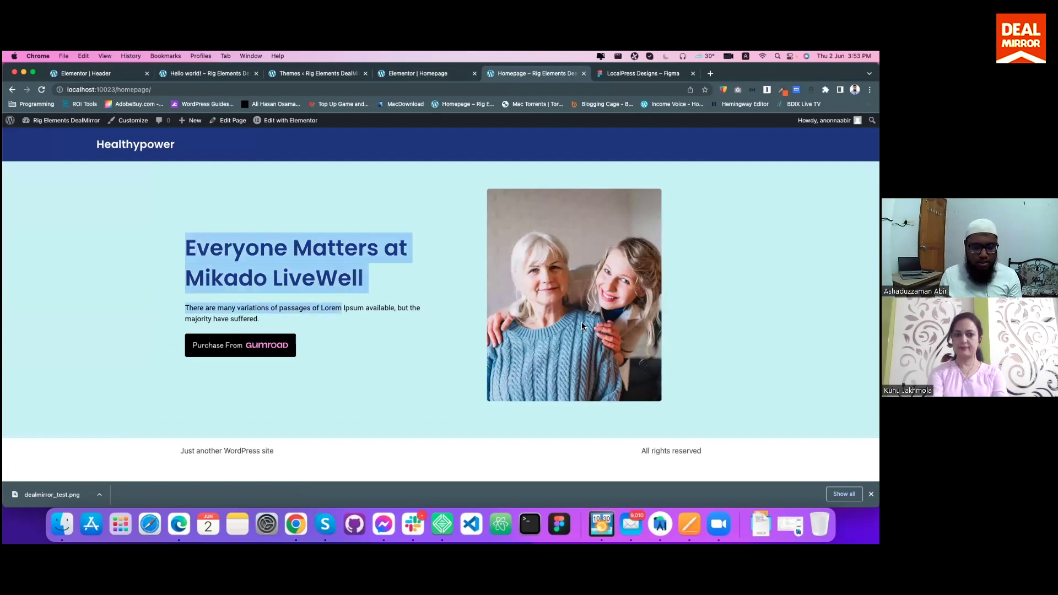
left_click(440, 300)
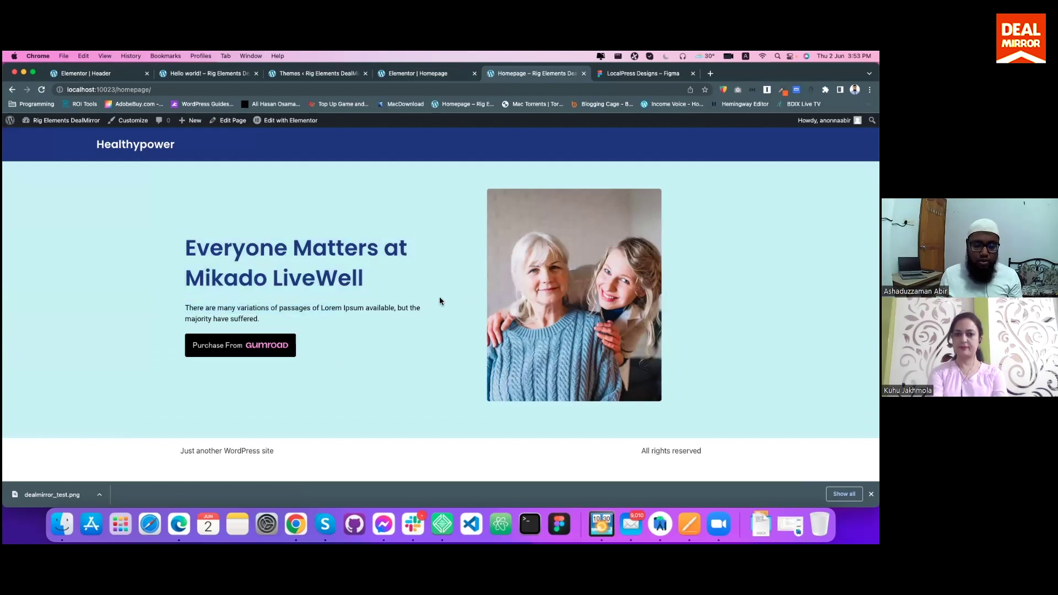
Test the Purchase From Gumroad button on the live page by opening its product overlay, then close the overlay.
left_click(242, 344)
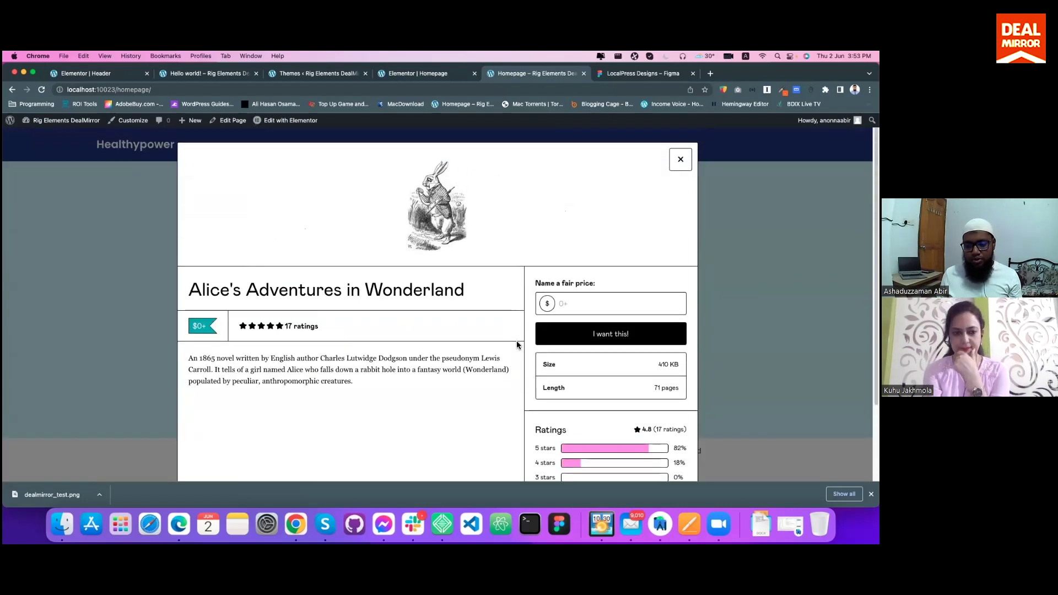
left_click(631, 300)
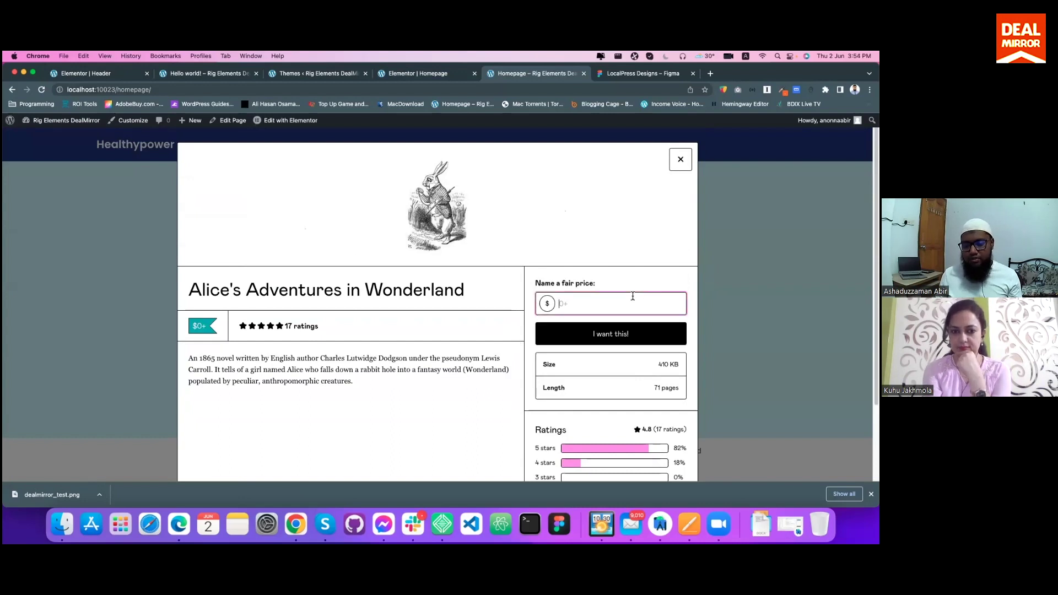
left_click(678, 159)
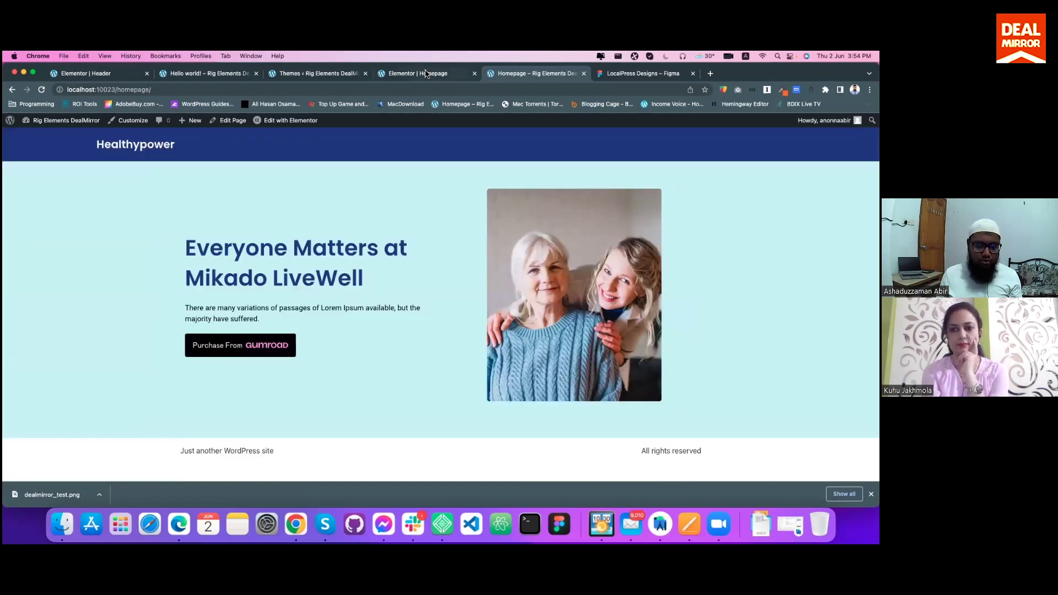
Return to the Homepage editor and bring up the Rig Elements widgets and the empty drop area below the hero section.
left_click(426, 73)
scroll(521, 241, "down", 3)
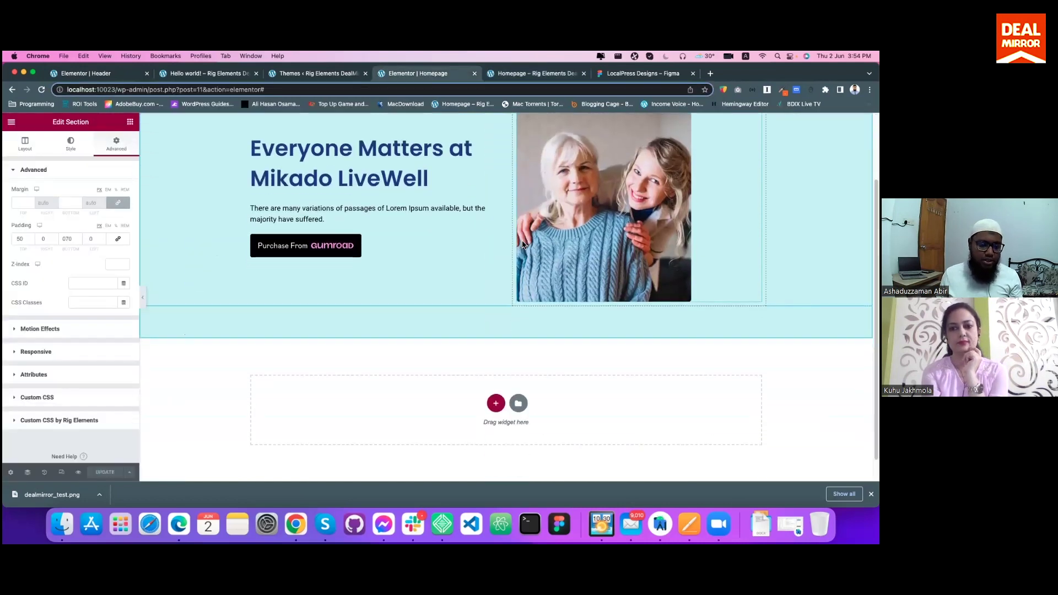
left_click(130, 121)
scroll(90, 297, "down", 5)
scroll(90, 297, "down", 10)
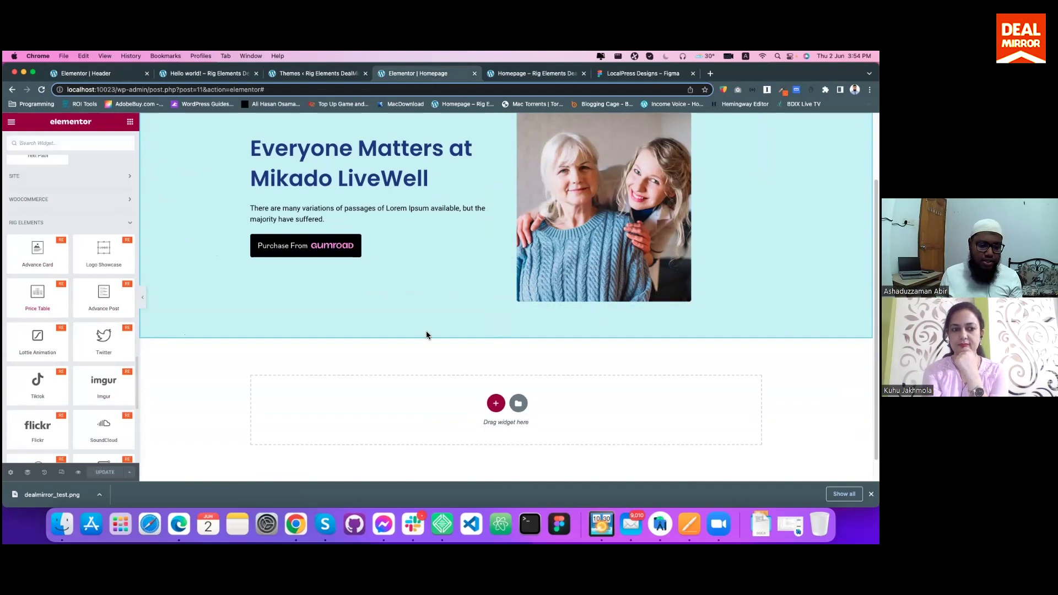
scroll(441, 398, "down", 1)
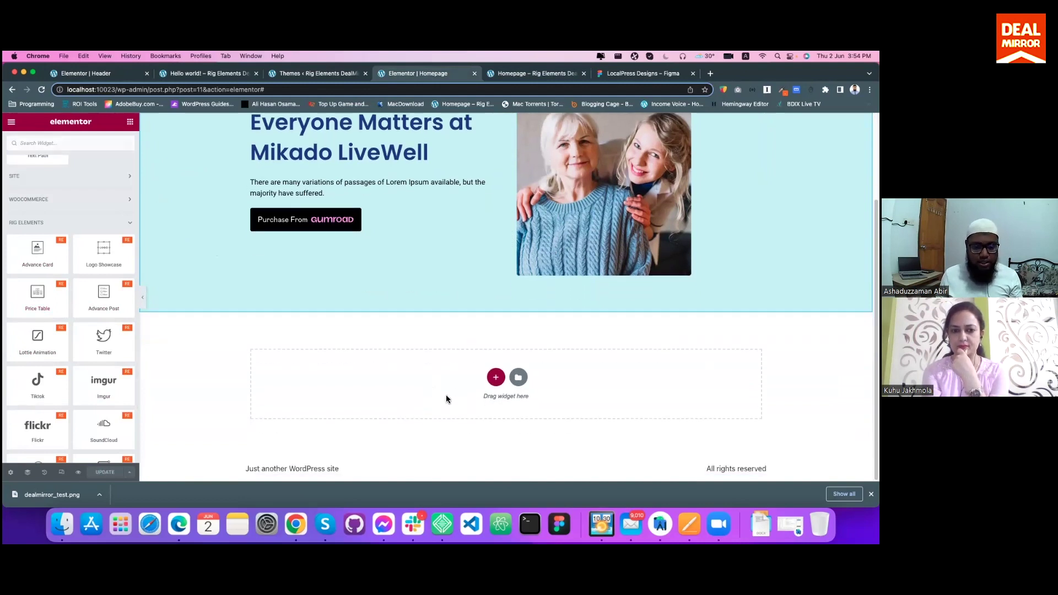